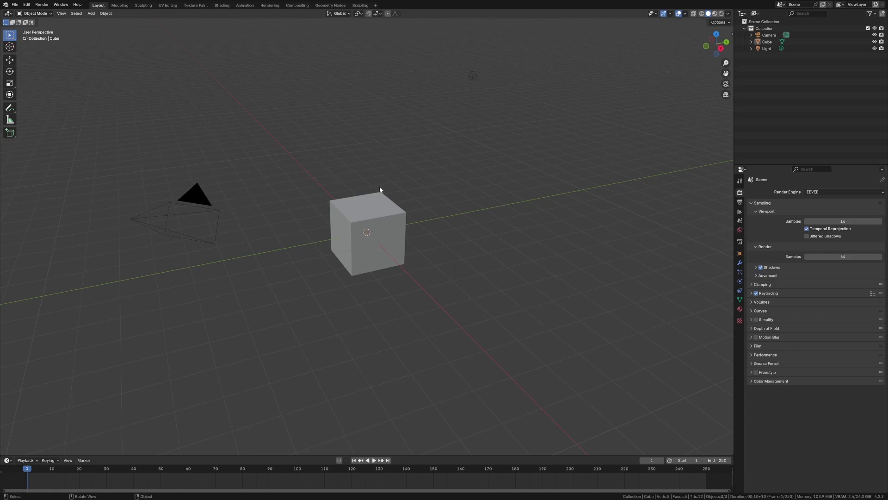
- Select the default cube, then switch to the reference board and examine the dandelion flower and seed photos
left_click(371, 211)
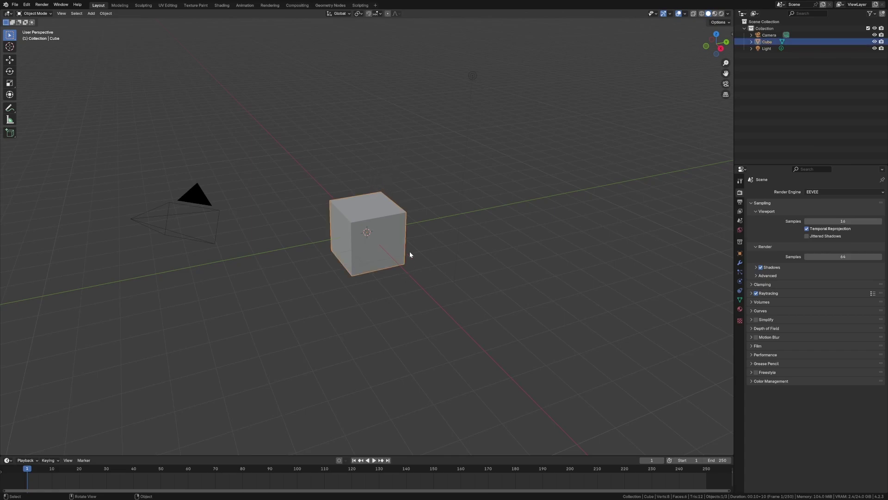
key("alt+Tab")
key("alt+Tab")
key("alt+Tab")
key("alt+Tab")
middle_click_drag(414, 256, 430, 244)
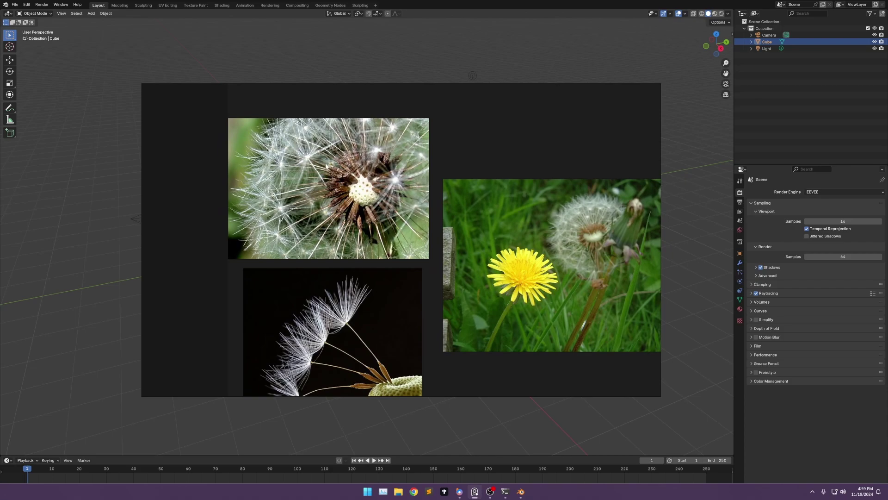
middle_click_drag(456, 320, 460, 237)
middle_click_drag(409, 317, 366, 309)
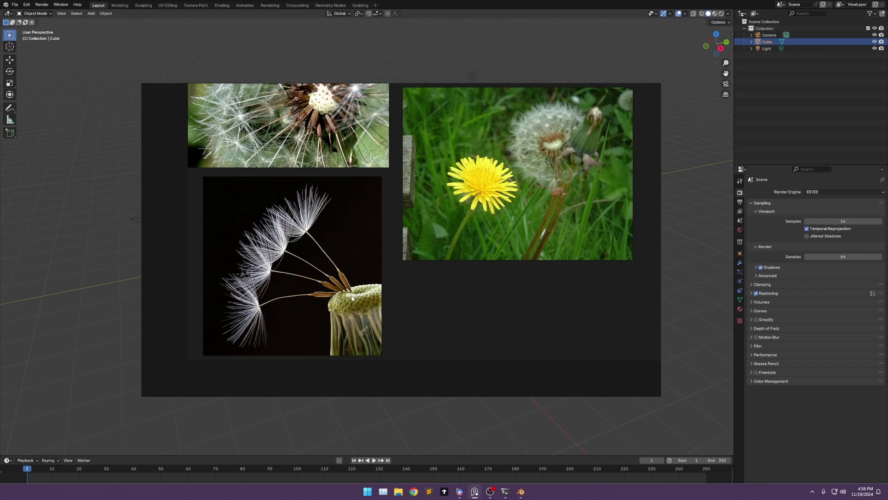
key("alt+Tab")
- Add a level 2 Subdivision modifier to the cube, enter Edit Mode and show the modifier's settings
key("ctrl+2")
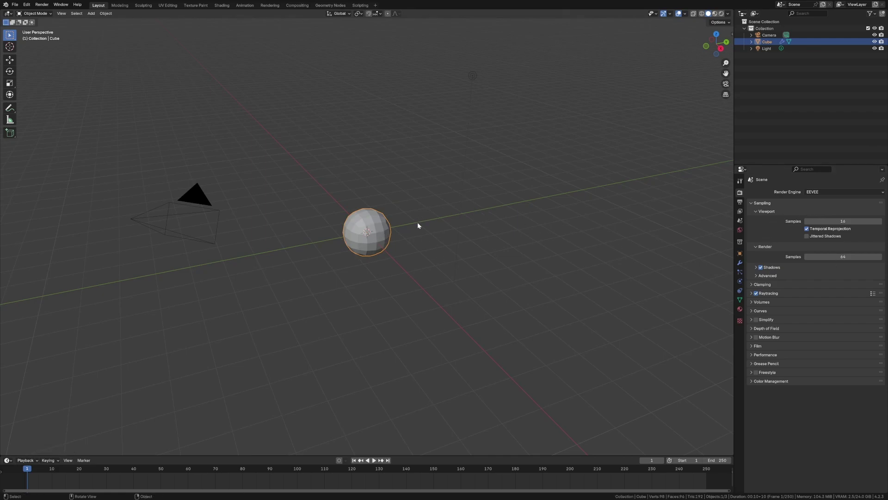
key("Tab")
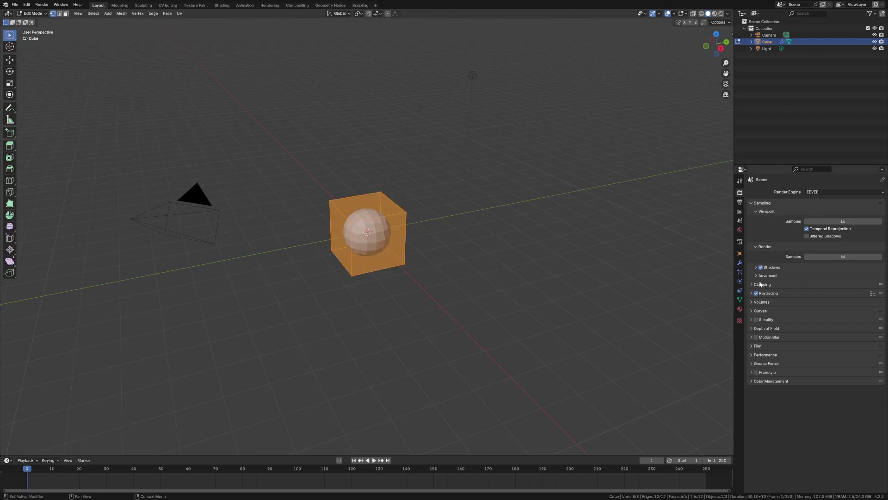
left_click(740, 310)
left_click(741, 263)
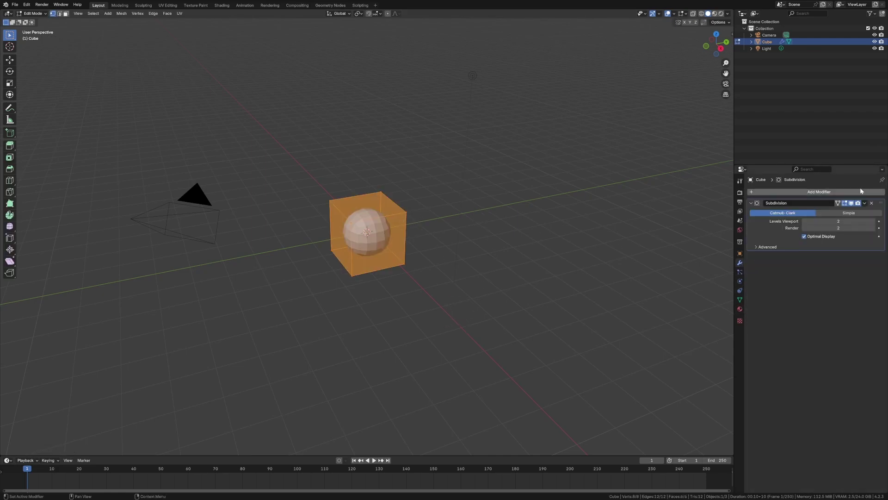
- Bring the photo of four dandelion seeds into the right orthographic view as an image reference
left_click(435, 364)
key("alt+Tab")
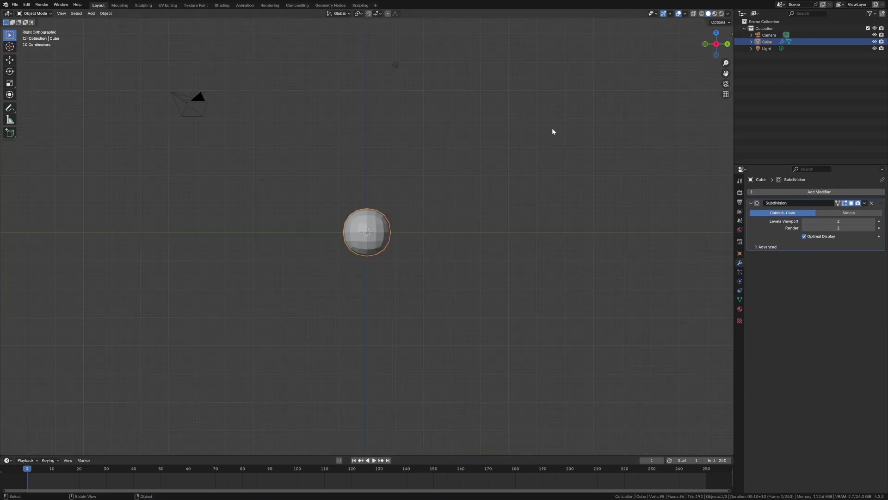
key("shift+a")
mouse_move(517, 205)
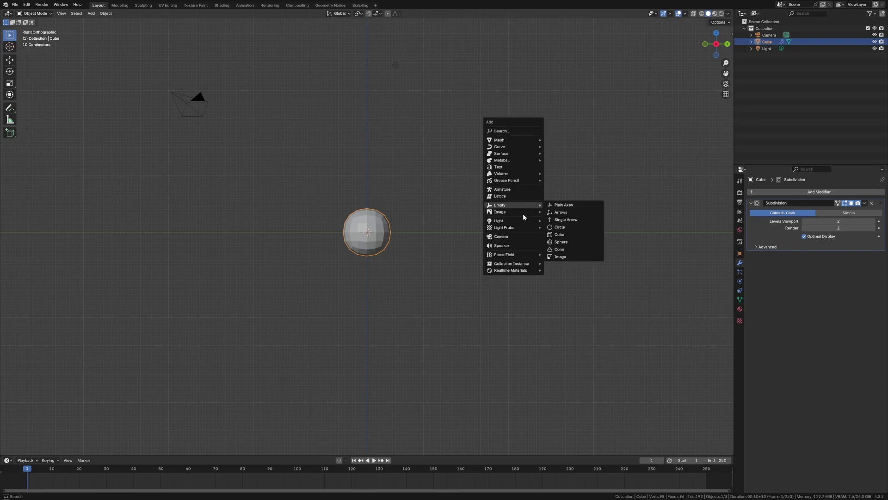
left_click(567, 213)
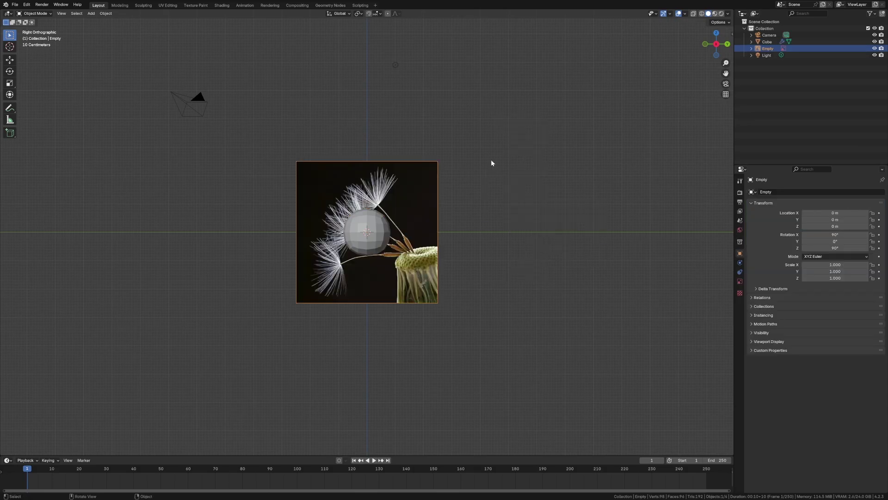
- Rotate the reference image about 68° so the seeds stand upright, and move it up over the cube
key("r")
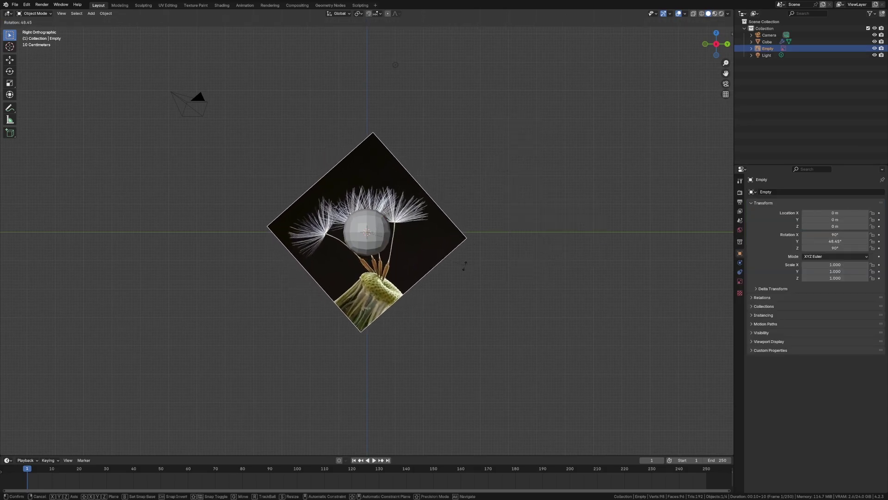
left_click(411, 252)
key("g")
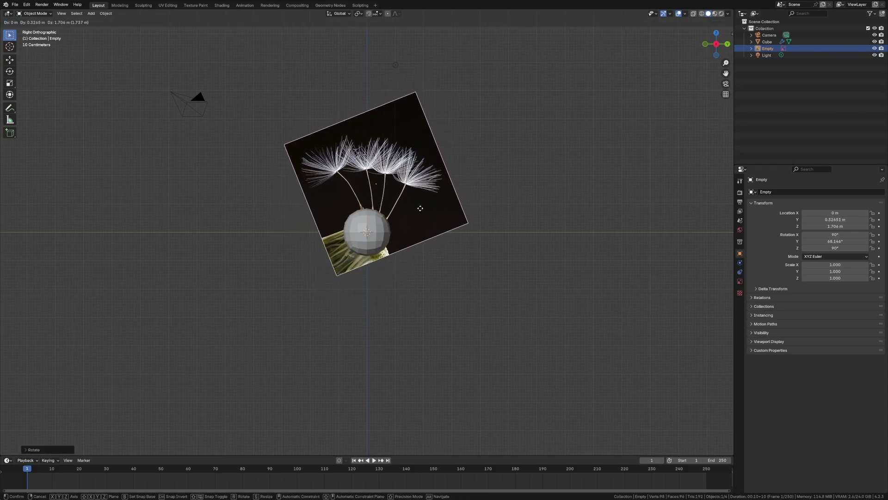
left_click(416, 205)
- Scale the whole cube mesh to about a quarter of its width in X and Y, keeping its Z height, to form a slim seed body
left_click(379, 229)
key("Tab")
key("alt+z")
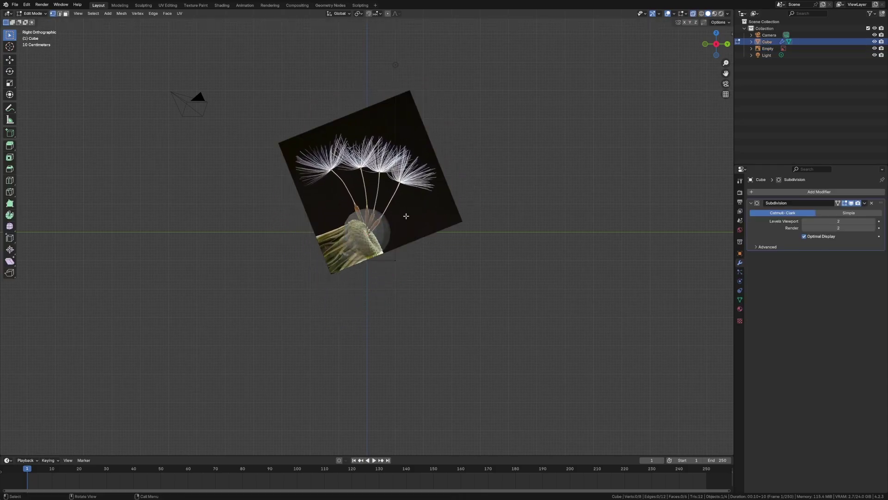
left_click_drag(323, 192, 434, 223)
left_click_drag(315, 185, 437, 311)
key("s")
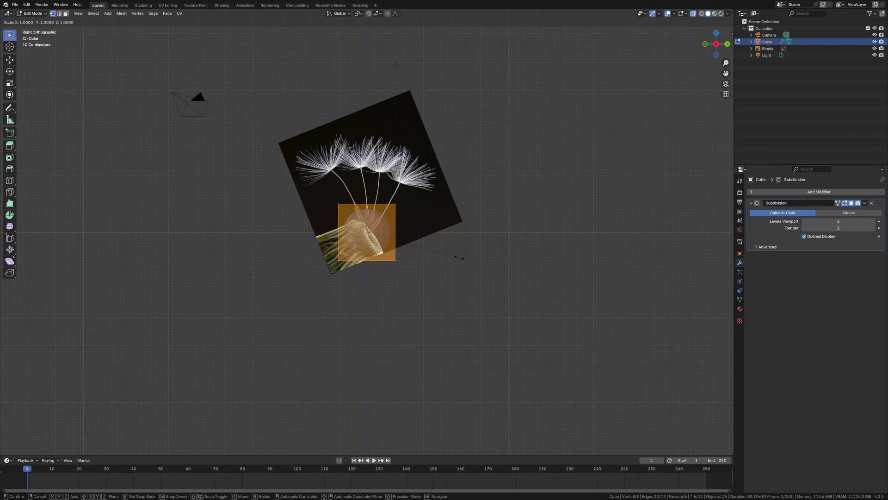
key("shift+z")
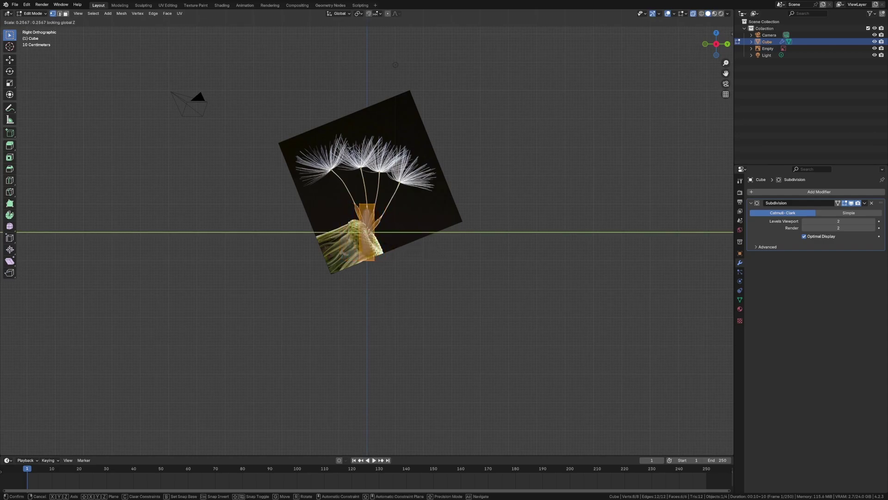
left_click(386, 246)
left_click(414, 254)
key("alt+z")
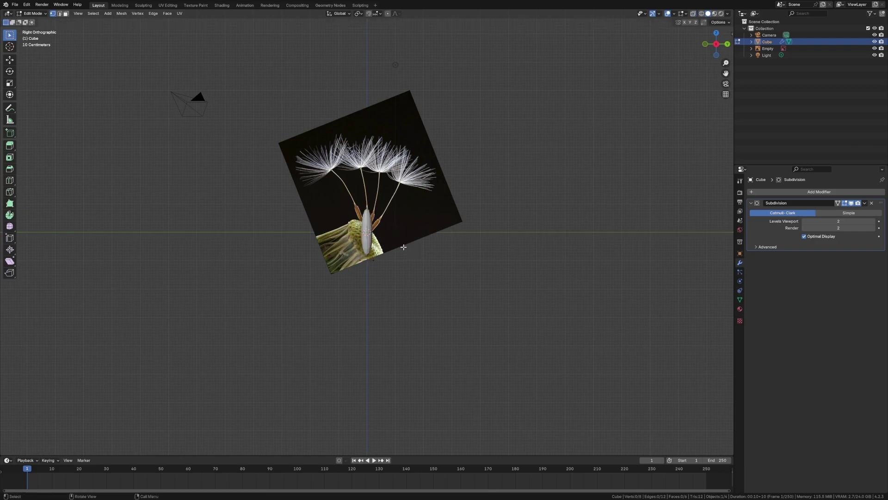
- Inset the top face of the seed body and scale the inset face down slightly
middle_click_drag(381, 229, 369, 213)
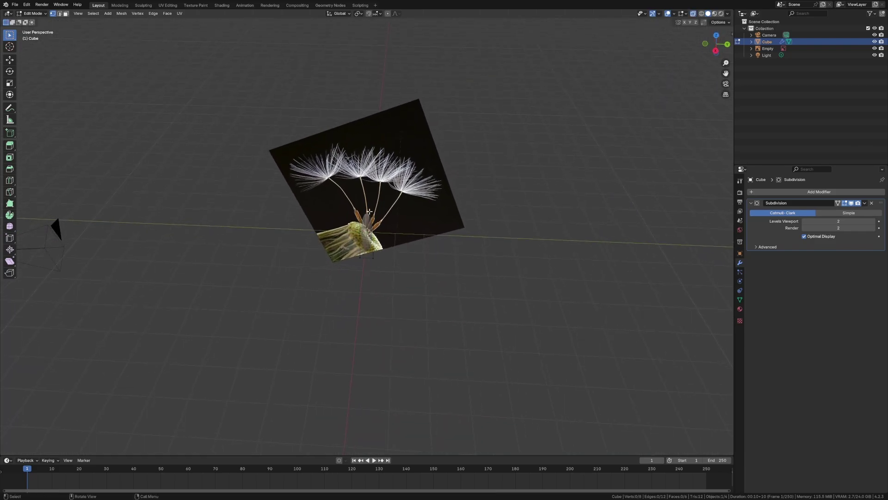
left_click(369, 211)
key("i")
left_click(368, 216)
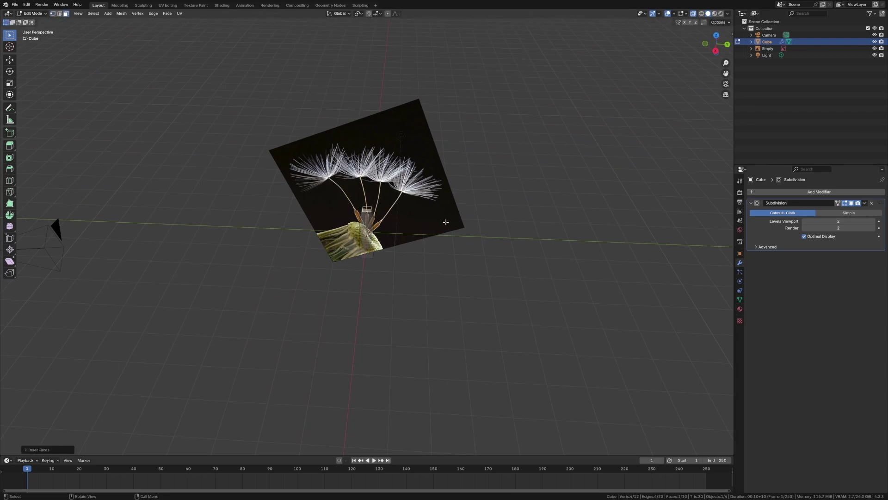
key("s")
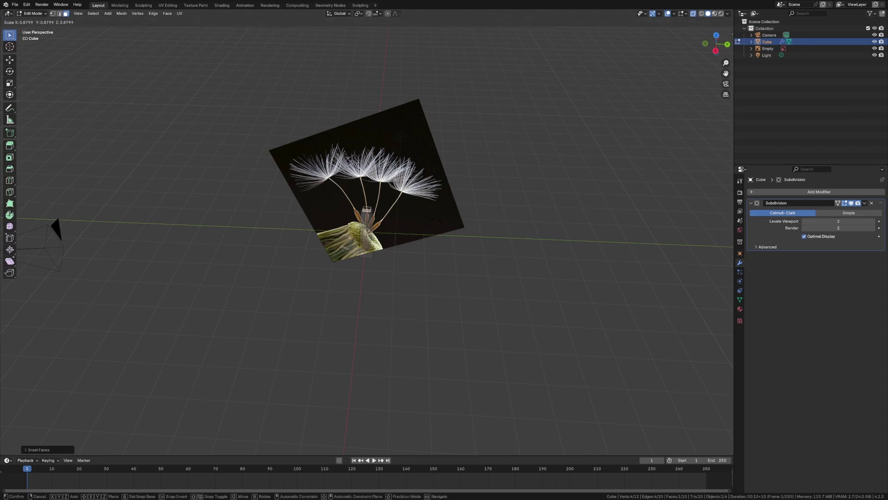
left_click(436, 220)
- Raise the inset top face slightly along the Z axis to taper the seed body
scroll(403, 205, "up", 7)
middle_click_drag(404, 205, 390, 240, "shift")
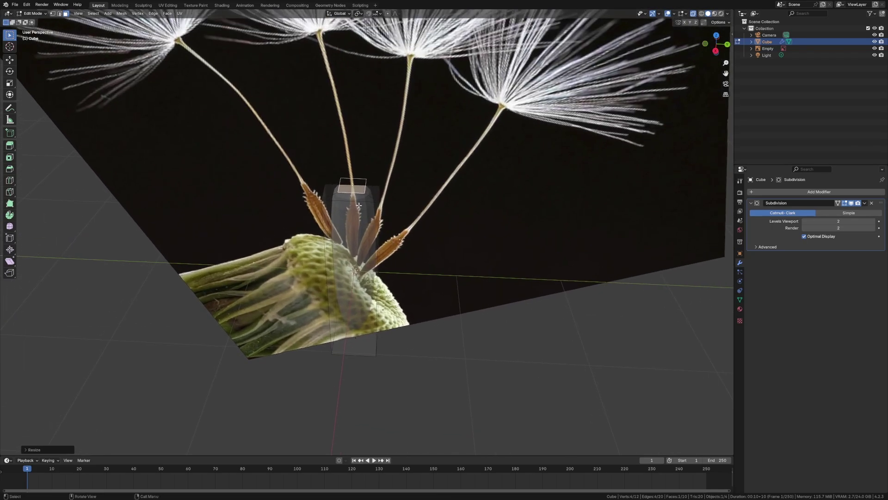
key("g")
key("z")
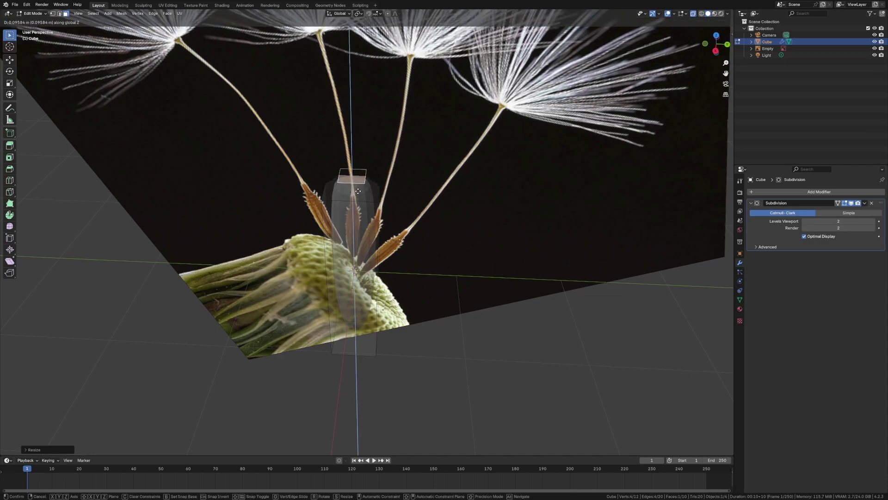
left_click(357, 186)
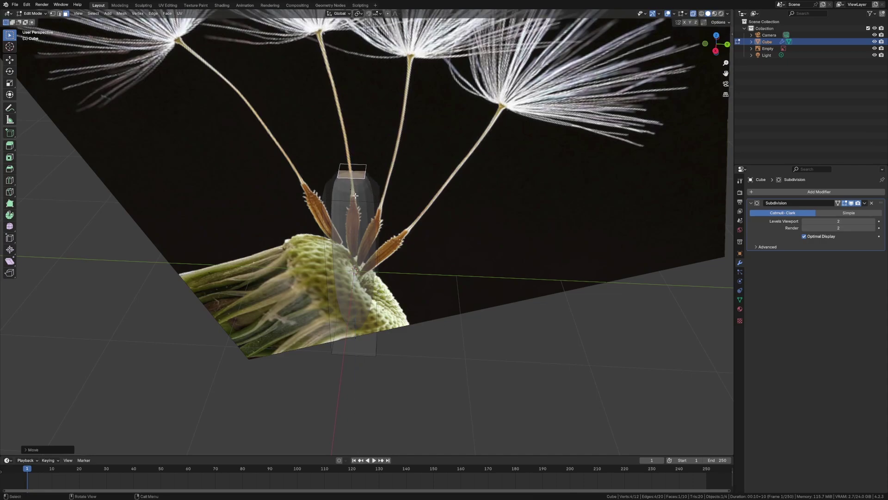
- Inset the top face again and extrude it straight up into a thin stalk
key("i")
left_click(421, 225)
key("e")
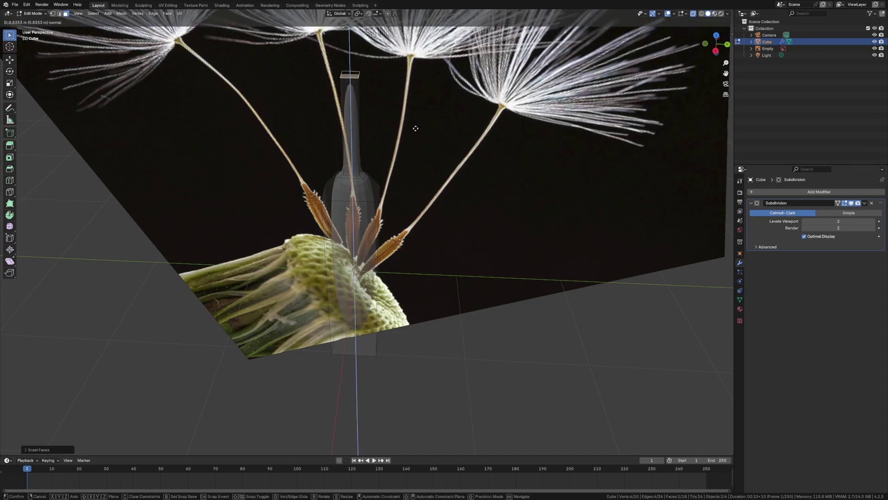
left_click(415, 125)
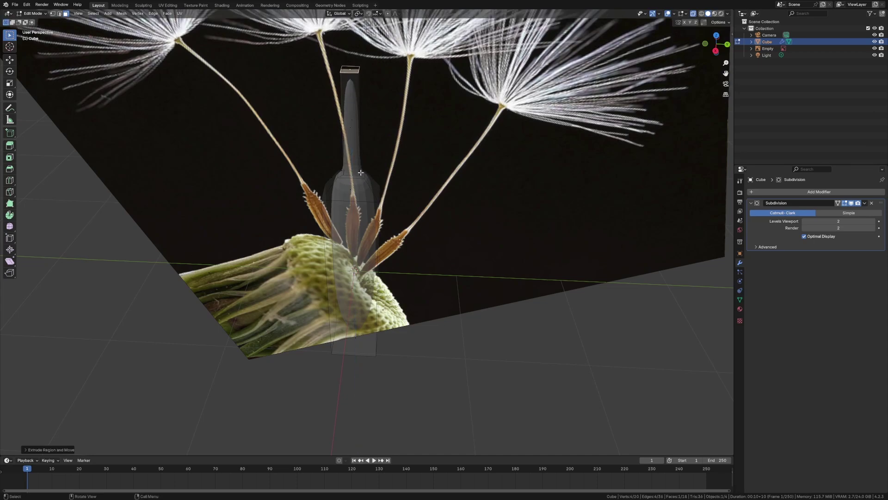
- Add one edge loop around the stalk and slide it down close to the seed body
key("ctrl+r")
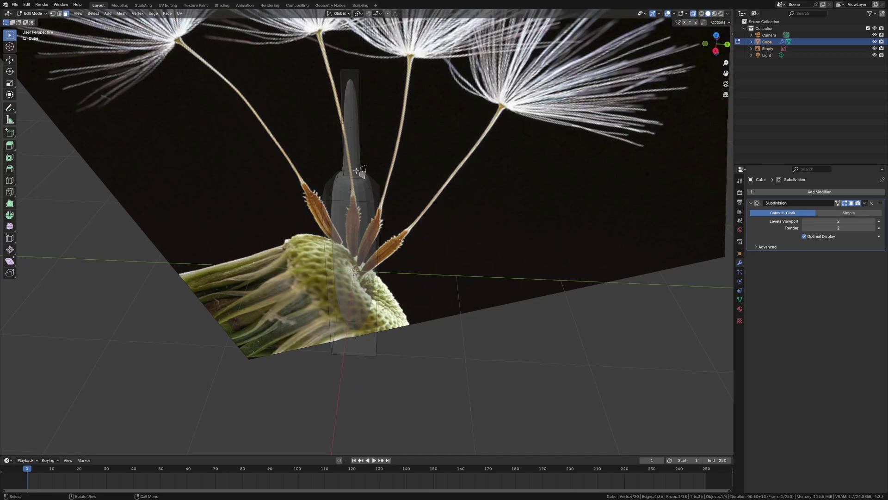
key("ctrl+r")
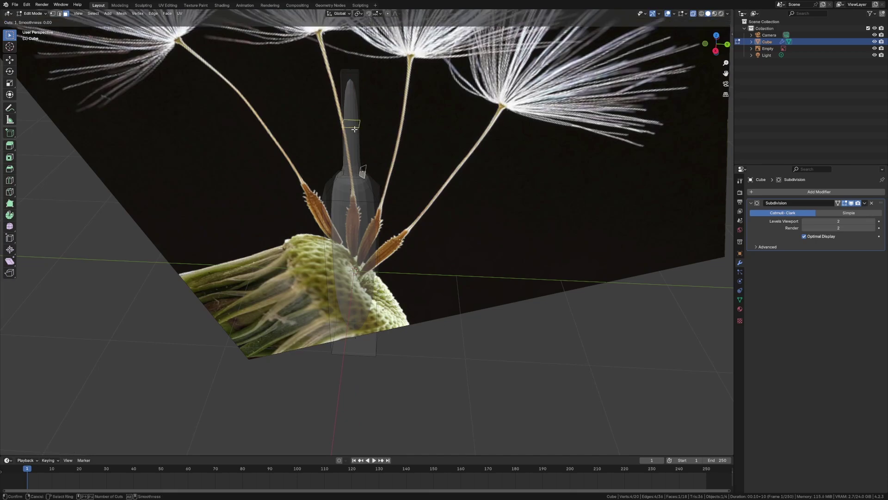
left_click(354, 129)
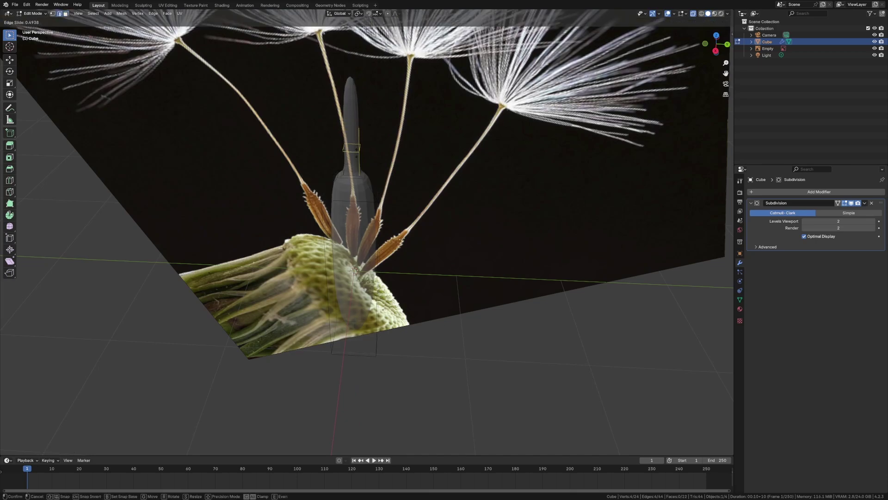
left_click(362, 175)
left_click(410, 179)
- Move the stalk's top face up along Z to lengthen the stalk, and return to Object Mode
middle_click_drag(411, 179, 363, 89)
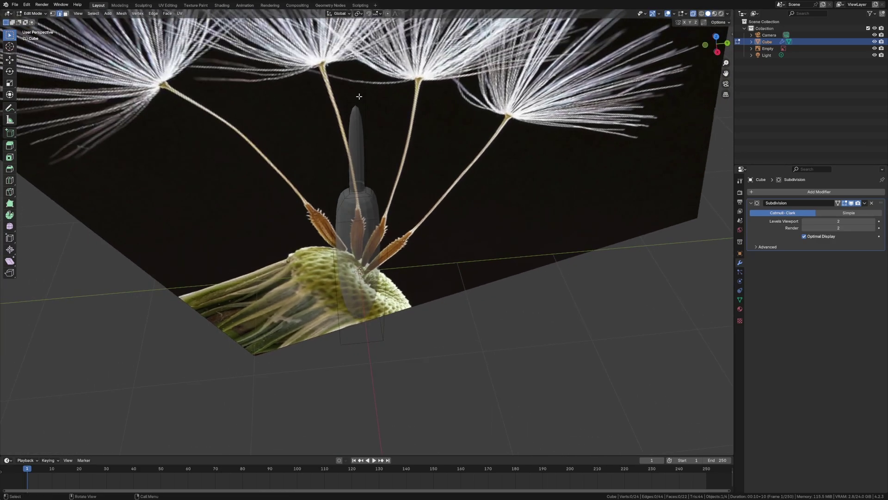
left_click(355, 97)
middle_click_drag(370, 143, 360, 105)
key("g")
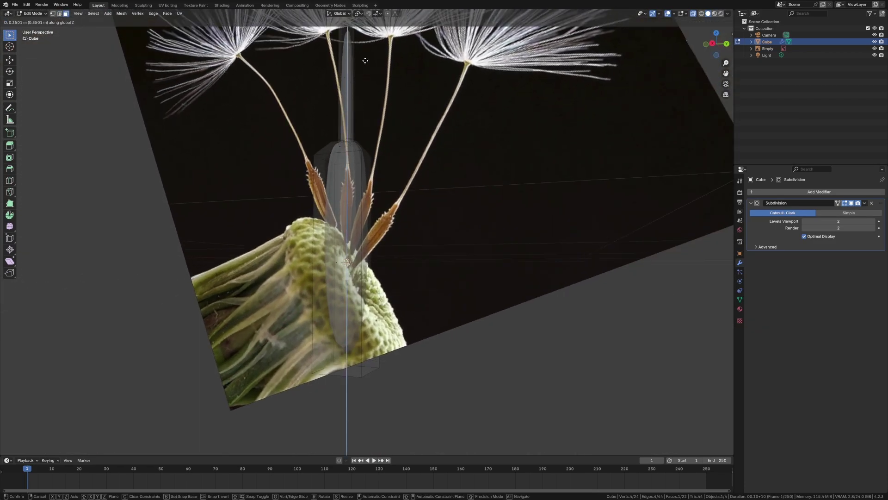
left_click(364, 78)
middle_click_drag(366, 69, 370, 88)
key("g")
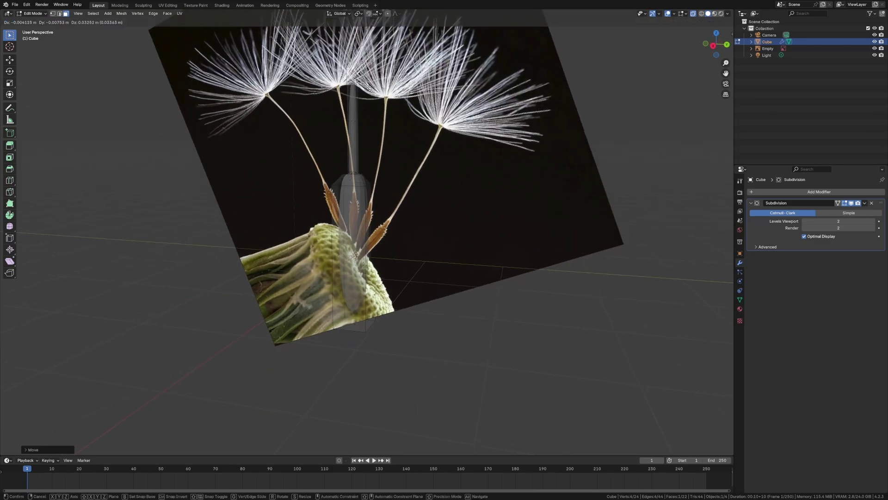
key("z")
left_click(374, 37)
scroll(379, 117, "down", 3)
middle_click_drag(372, 138, 413, 150)
key("Tab")
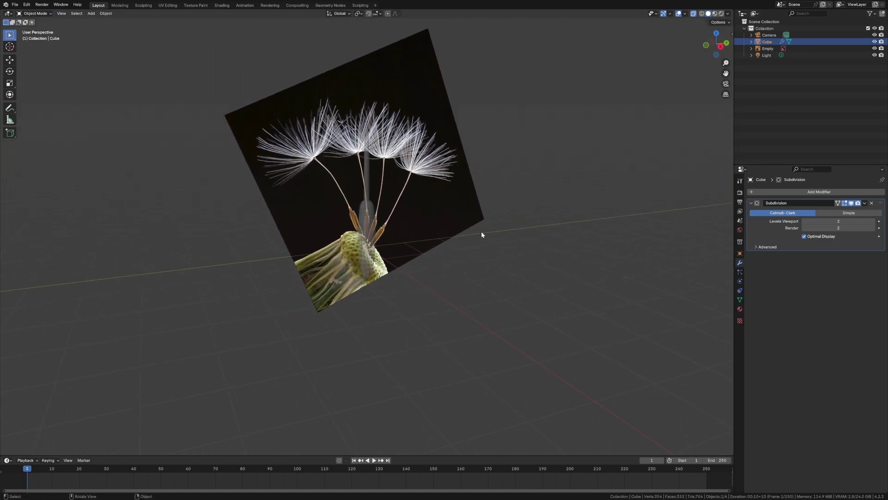
- Scale the seed object down and move it over the second seed in the reference photo
middle_click_drag(464, 280, 445, 274)
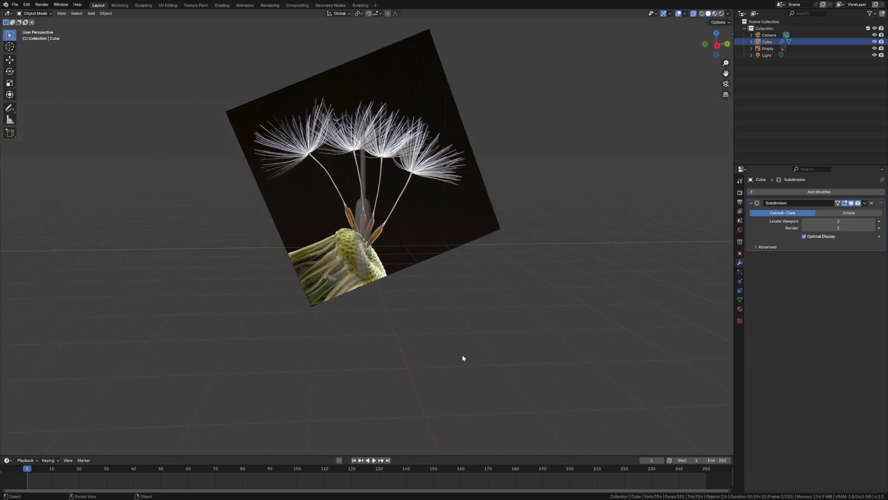
key("s")
left_click(415, 318)
key("g")
left_click(415, 305)
key("s")
left_click(423, 303)
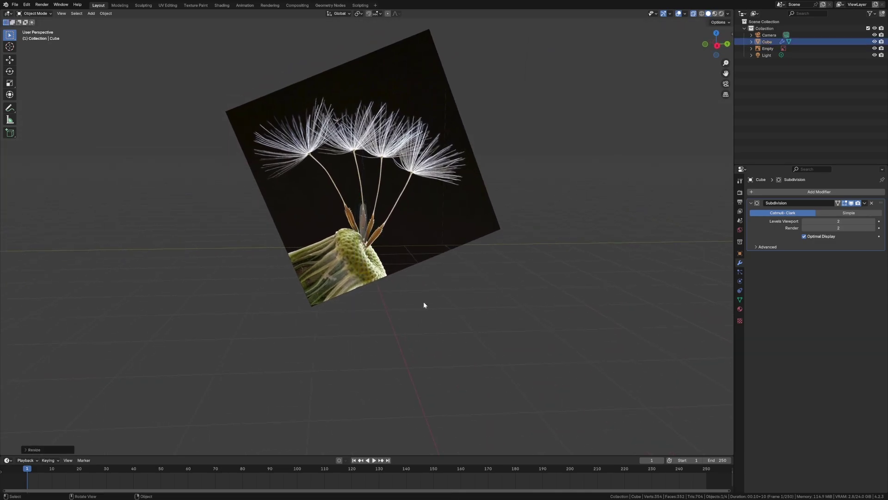
- In the right orthographic view, scale the seed along Z and reposition it to match the seed in the photo
left_click(717, 45)
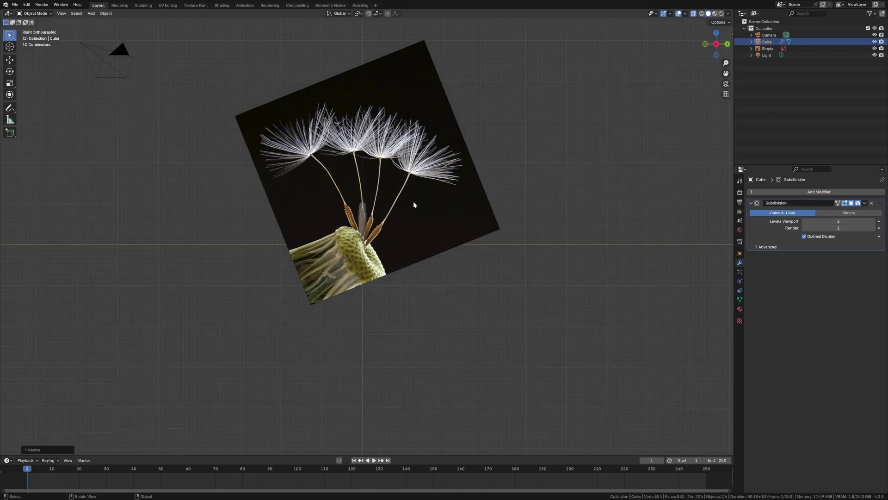
key("g")
left_click(406, 253)
key("s")
key("z")
left_click(416, 257)
key("g")
left_click(420, 241)
- Move the reference image back along X by about 1 m, away from the seed, and reselect the seed object
left_click(403, 221)
middle_click_drag(414, 230, 394, 223)
key("g")
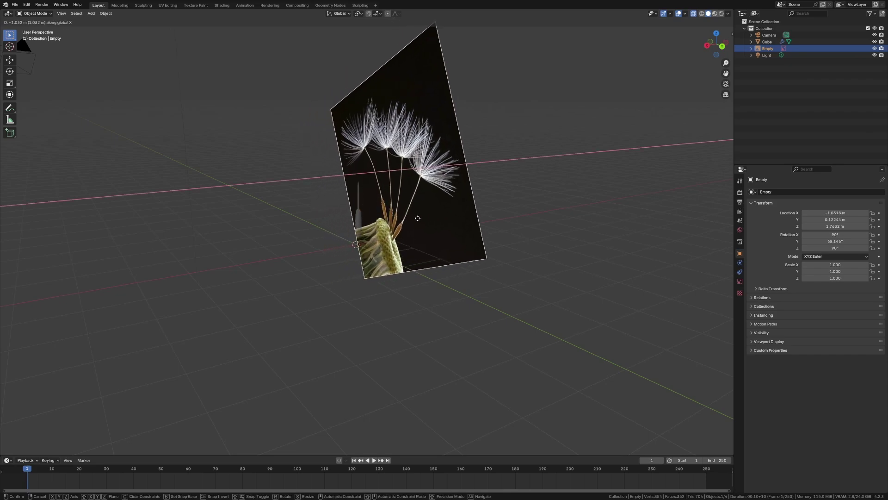
left_click(419, 217)
left_click(356, 233)
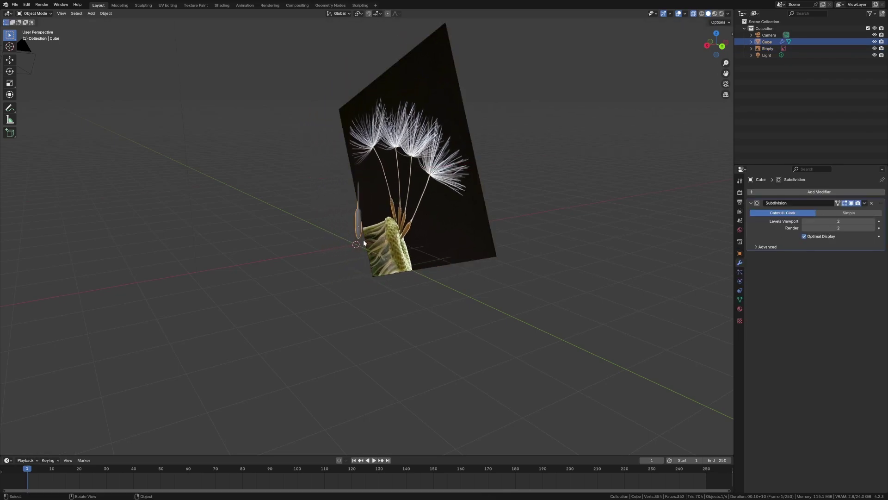
- In Edit Mode in the right orthographic view, raise the stalk's top face to lengthen the stalk up to the fluff in the reference photo
key("KP_Decimal")
middle_click_drag(365, 237, 392, 243)
key("KP_3")
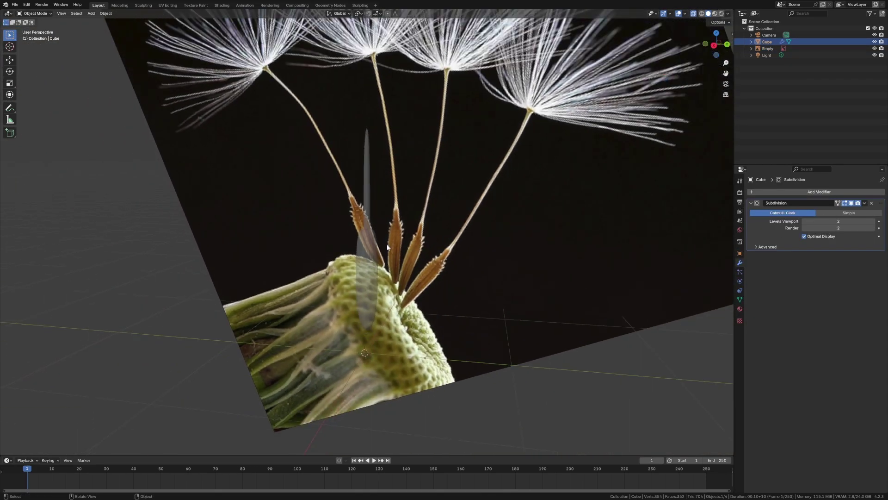
scroll(467, 145, "up", 2)
left_click(407, 247)
left_click(371, 254)
key("Tab")
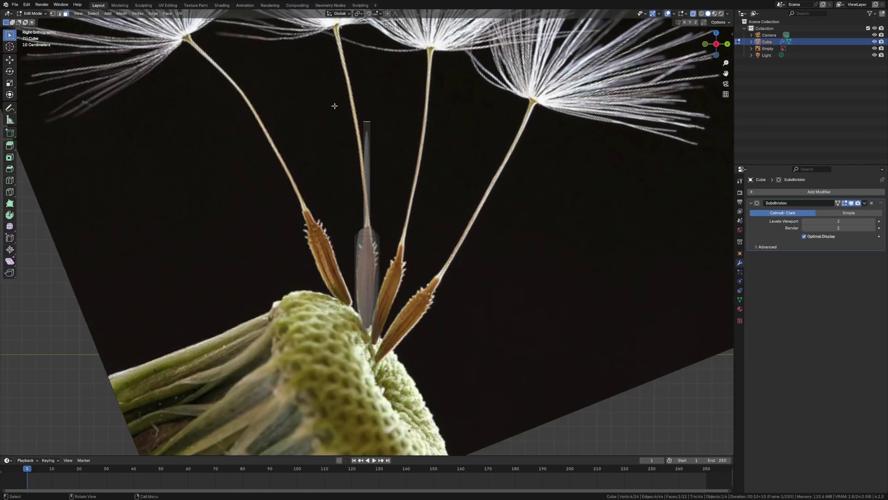
mouse_move(388, 122)
middle_mouse_down()
mouse_move(389, 147)
mouse_move(386, 139)
middle_mouse_up()
left_click(716, 44)
key("g")
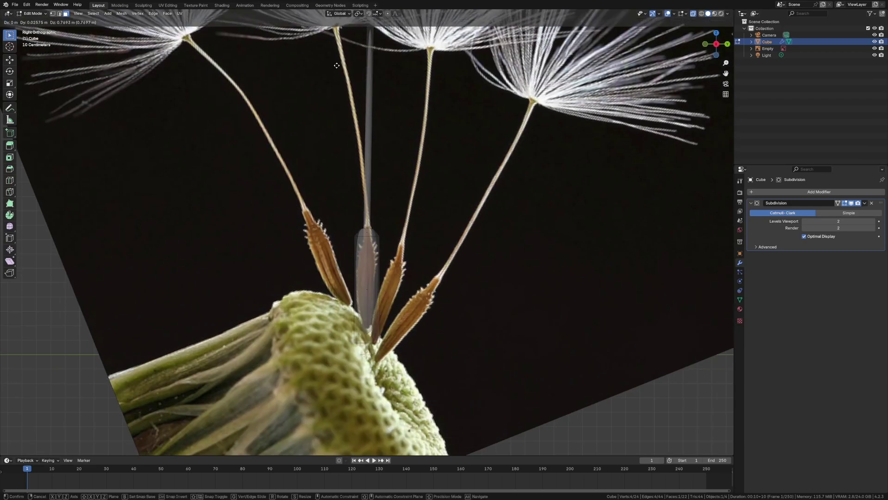
left_click(346, 55)
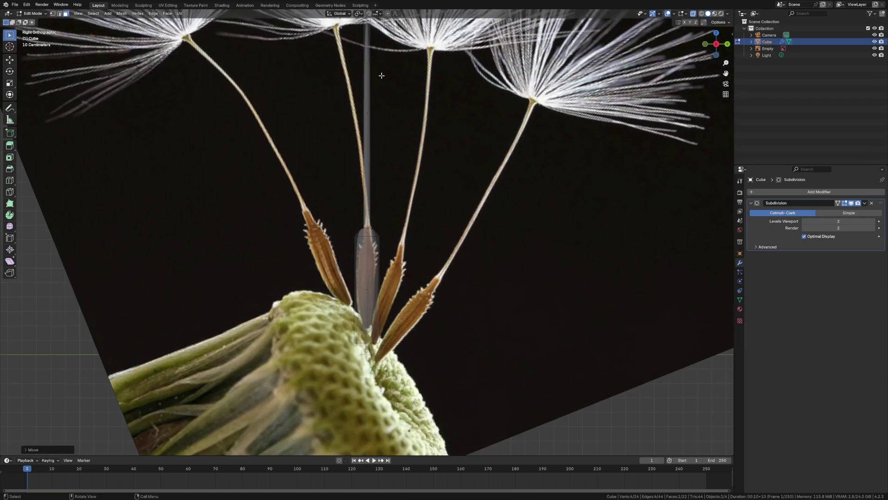
- Add a loop cut to the stalk, slide it close to the stalk's upper end, and return to Object Mode in the right view
key("KP_5")
scroll(381, 74, "down", 2)
key("ctrl+r")
left_click(365, 87)
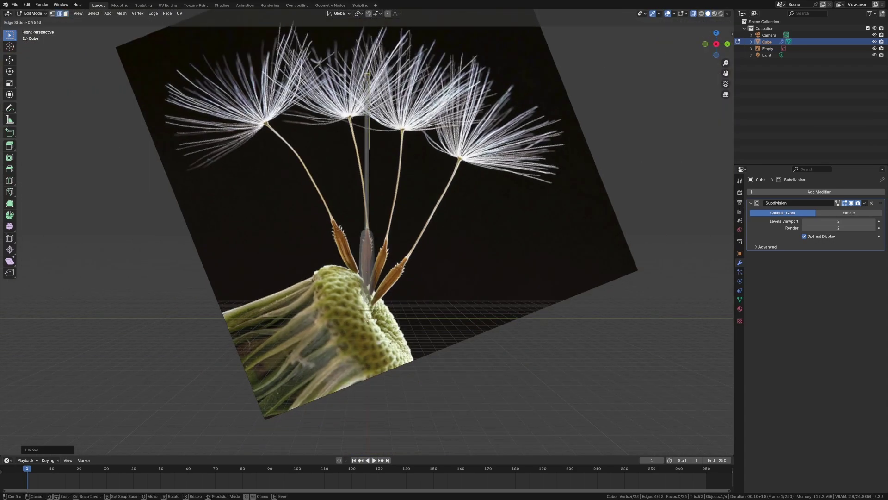
left_click(379, 35)
left_click(515, 88)
middle_click_drag(438, 97, 408, 73)
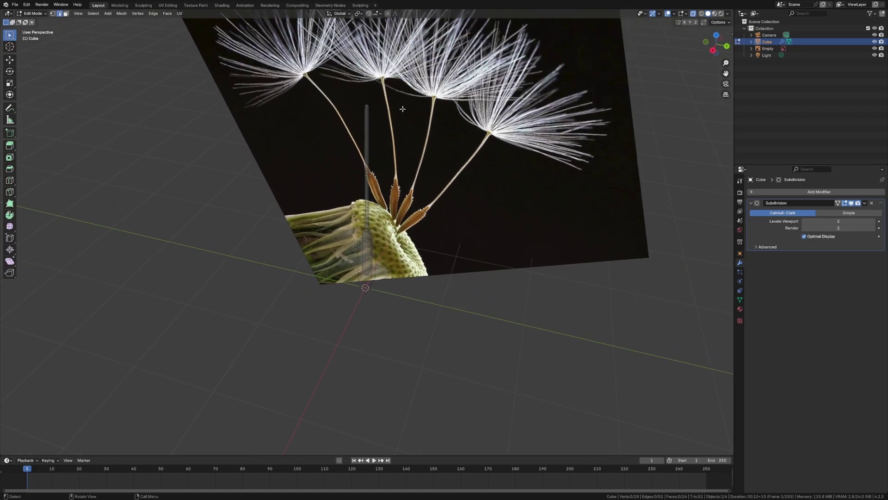
key("Tab")
middle_click_drag(418, 298, 394, 209)
left_click(714, 47)
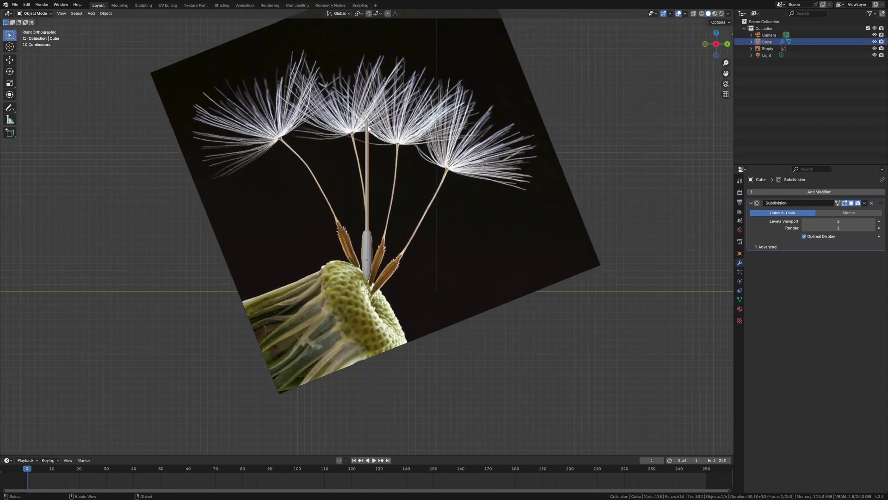
- Add a plane mesh to the scene and rename it "fluff"
left_click(451, 204)
left_click(530, 303)
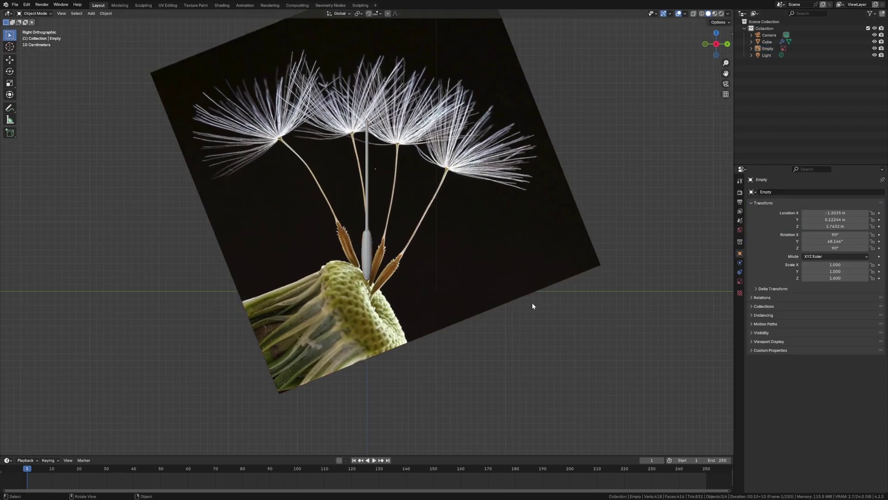
left_click(508, 298)
key("alt+a")
key("shift+a")
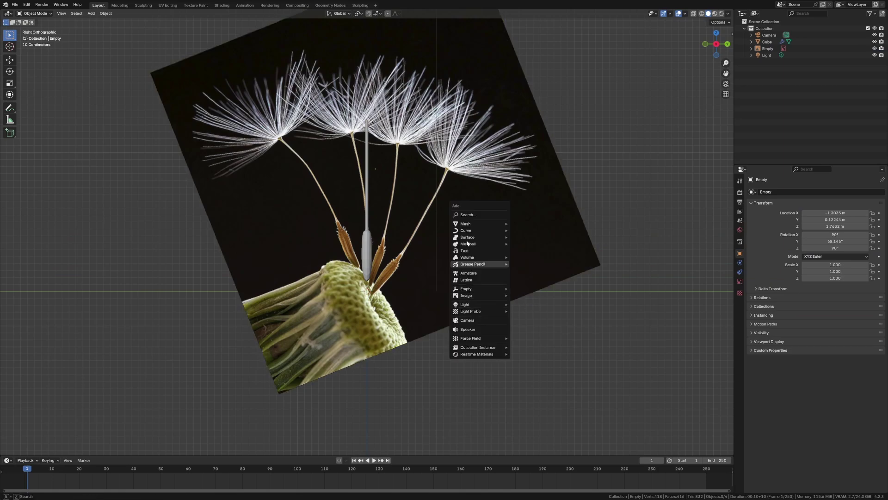
mouse_move(469, 225)
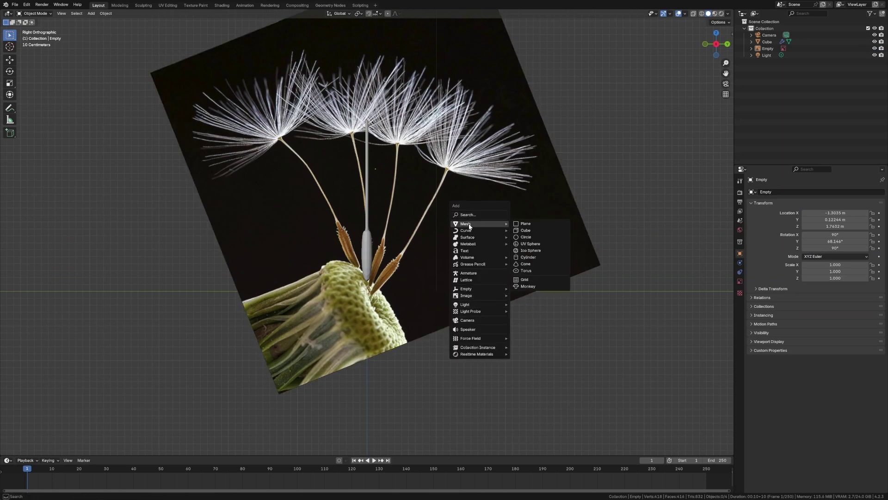
left_click(524, 223)
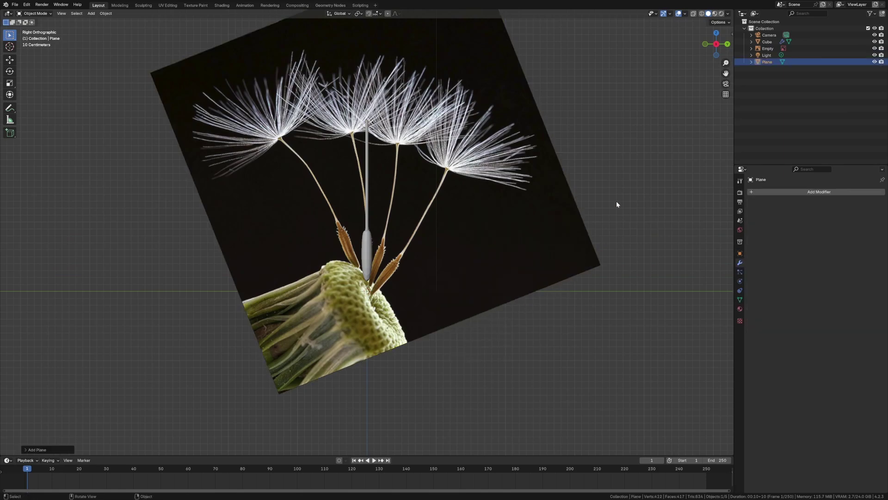
key("F2")
type("fluff")
key("Return")
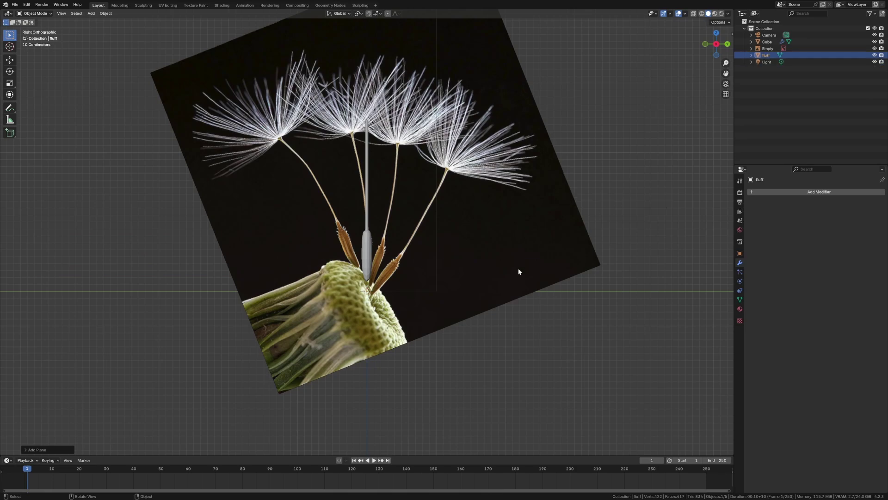
- Rename the cube object "seed base"
left_click(767, 41)
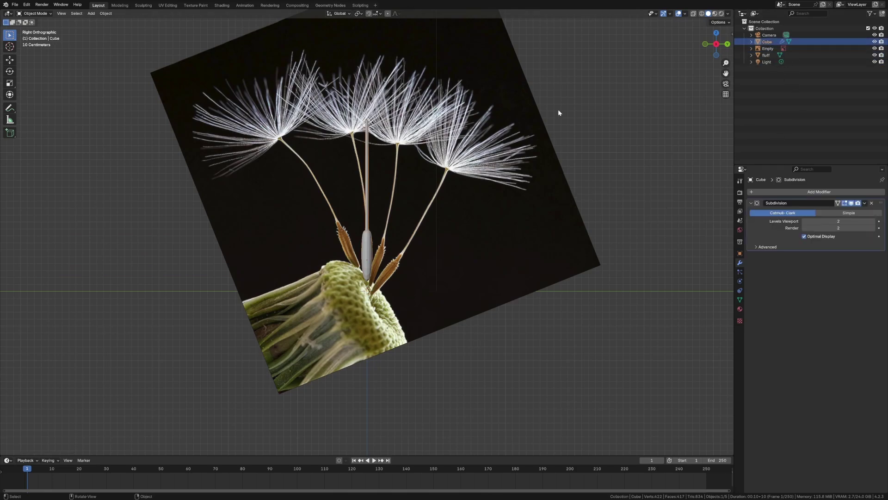
key("F2")
type("seed base")
key("Return")
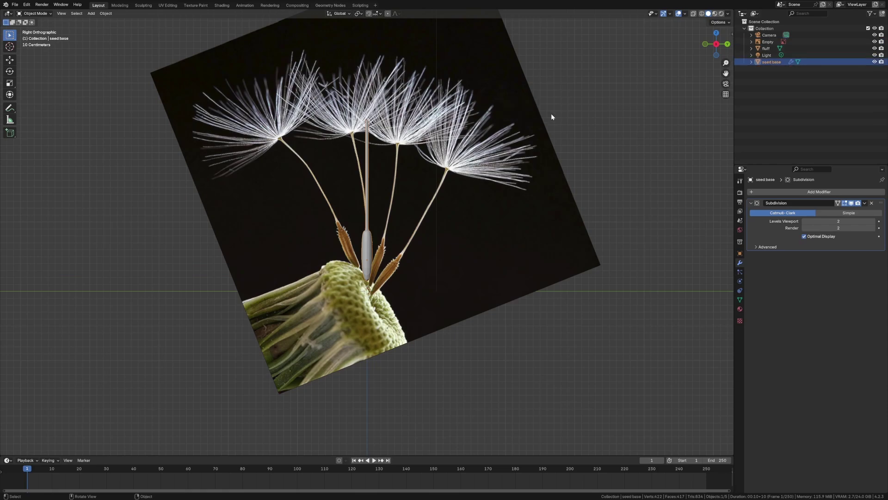
- Move the fluff and seed base objects into a new collection named "dandelion seed"
left_click(766, 49, "ctrl")
key("m")
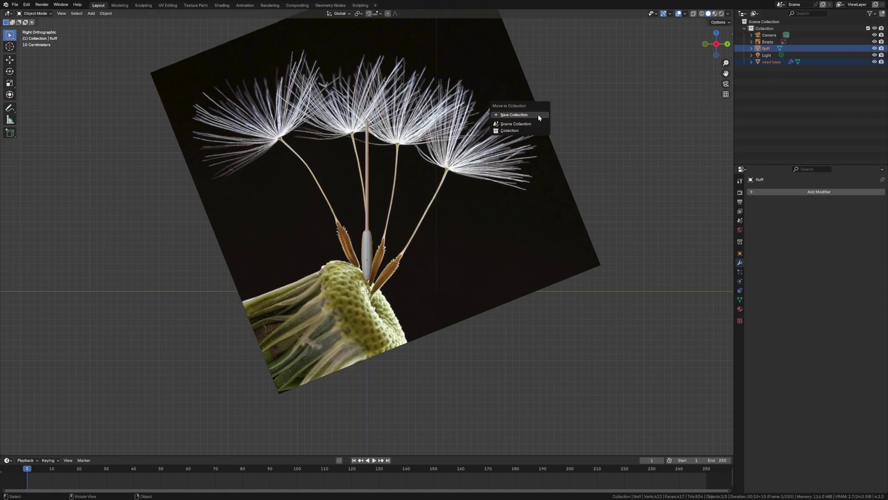
left_click(530, 115)
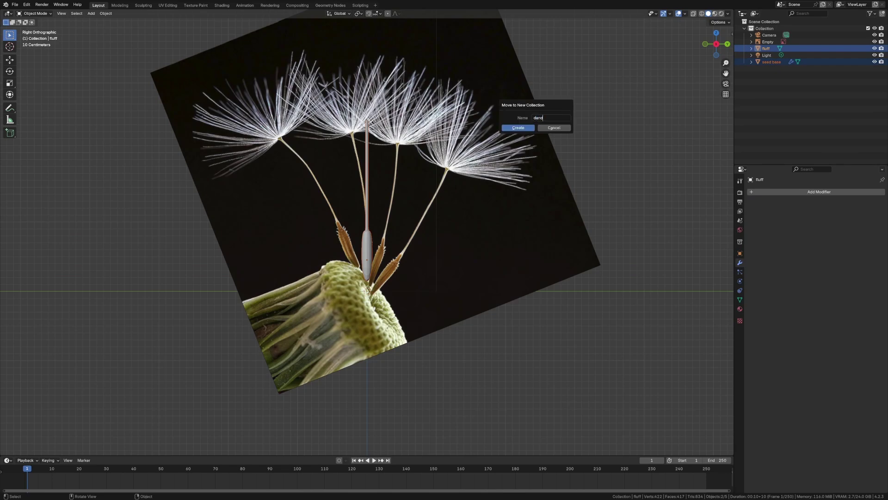
type("dandelion seed")
left_click(518, 127)
key("alt+a")
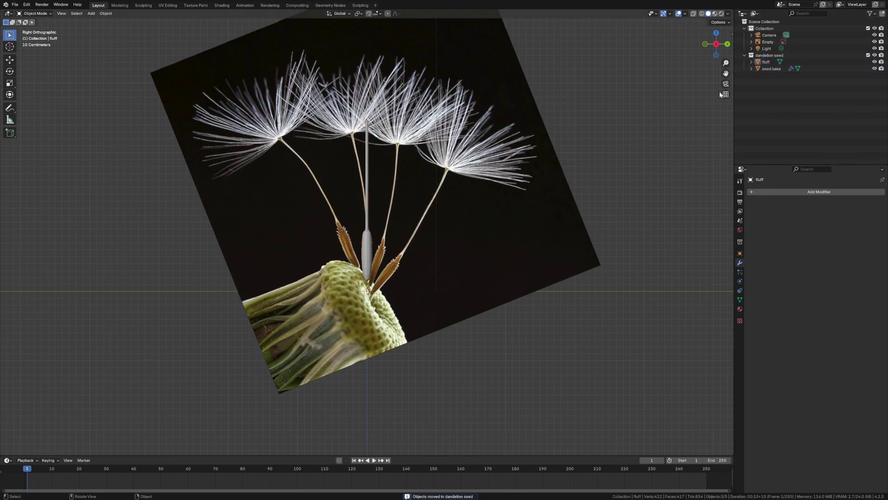
- Move the fluff plane up along Z to the upper end of the stalk
left_click(772, 62)
key("g")
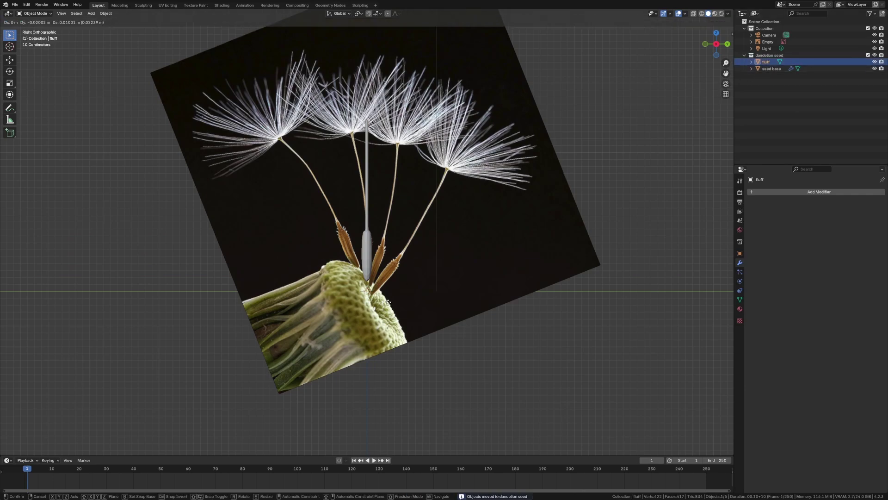
key("z")
left_click(392, 130)
left_click(567, 141)
middle_click_drag(568, 141, 408, 160)
- Add a Geometry Nodes modifier with a new node group to the fluff plane and switch to the Geometry Nodes workspace
left_click(795, 62)
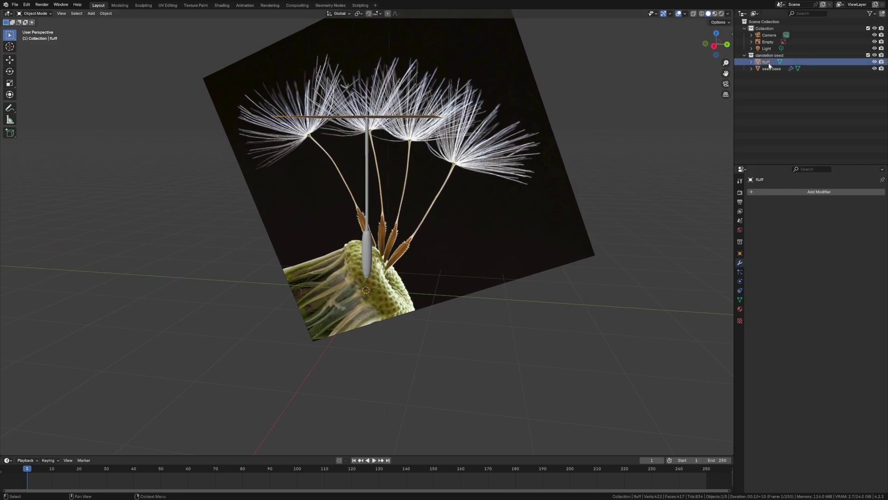
left_click(793, 191)
left_click(770, 200)
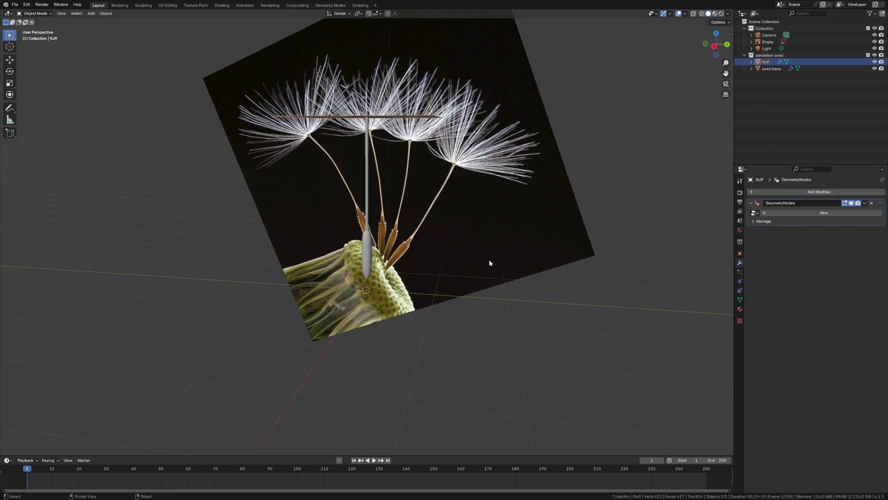
left_click(823, 213)
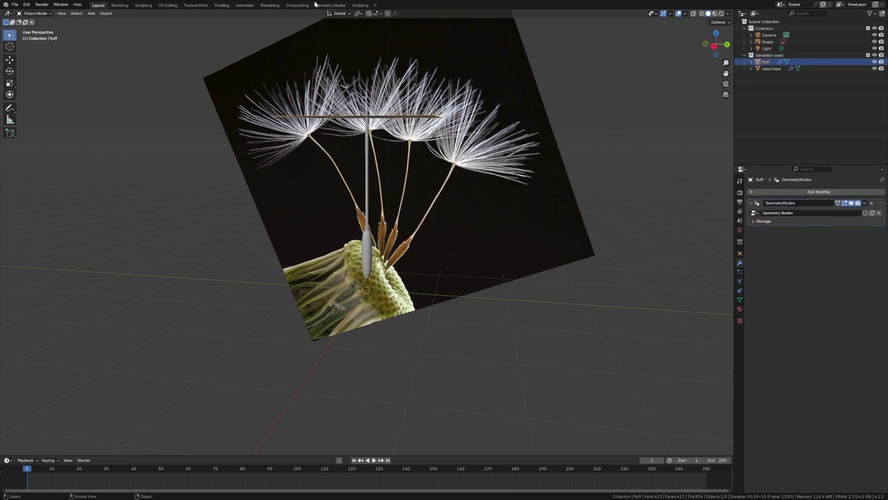
left_click(330, 6)
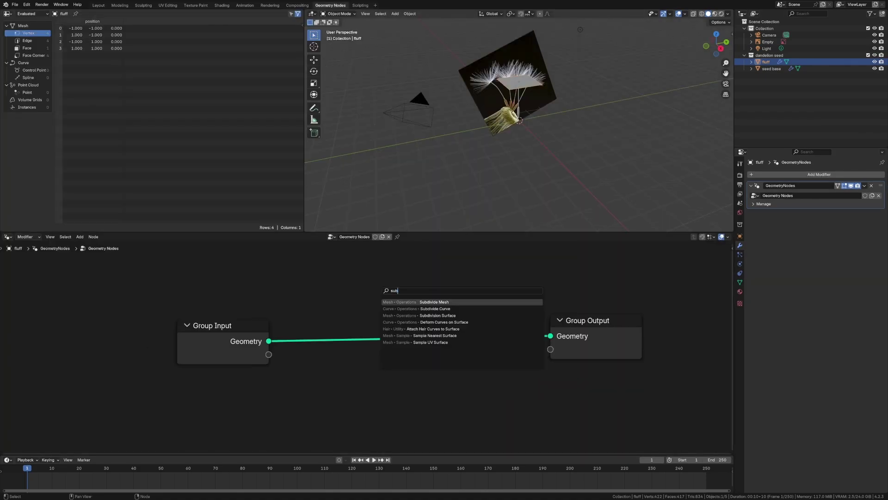
- Add an Ico Sphere node and connect its Mesh output to the Group Output's Geometry
key("Escape")
left_click_drag(262, 322, 202, 318)
left_click(420, 283)
key("shift+a")
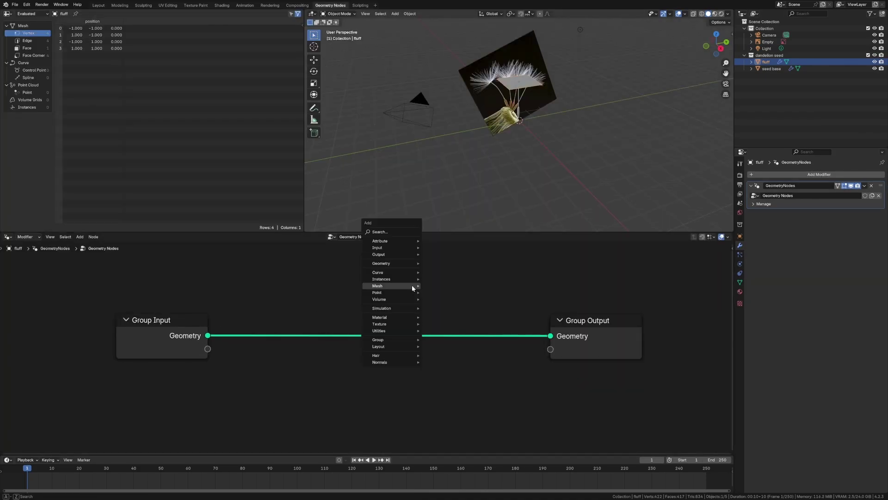
type("ico")
key("Return")
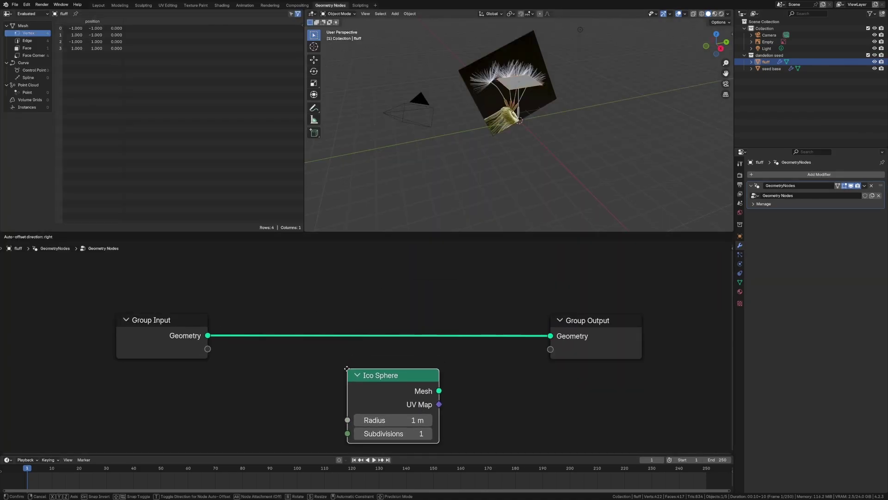
left_click(340, 367)
left_click_drag(432, 389, 550, 336)
scroll(550, 217, "up", 1)
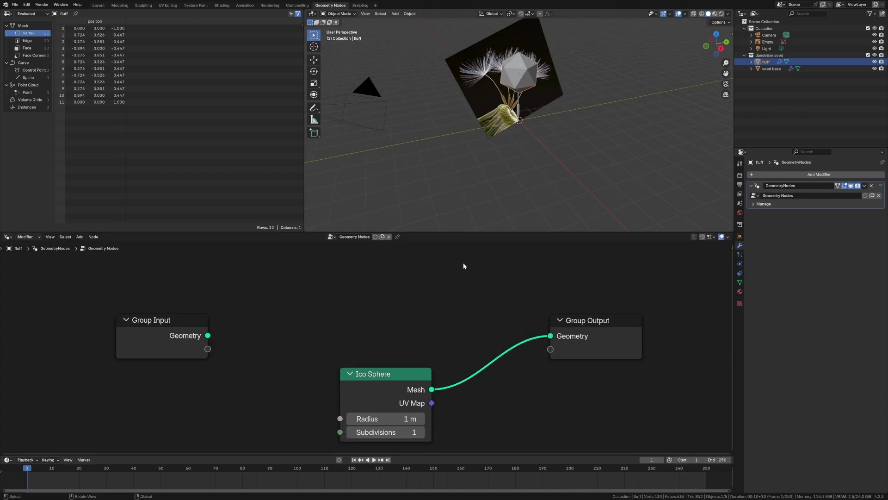
- Reposition the Ico Sphere node and set its radius to 0.1 m
left_click_drag(381, 380, 353, 346)
left_click(394, 384)
left_click(395, 384)
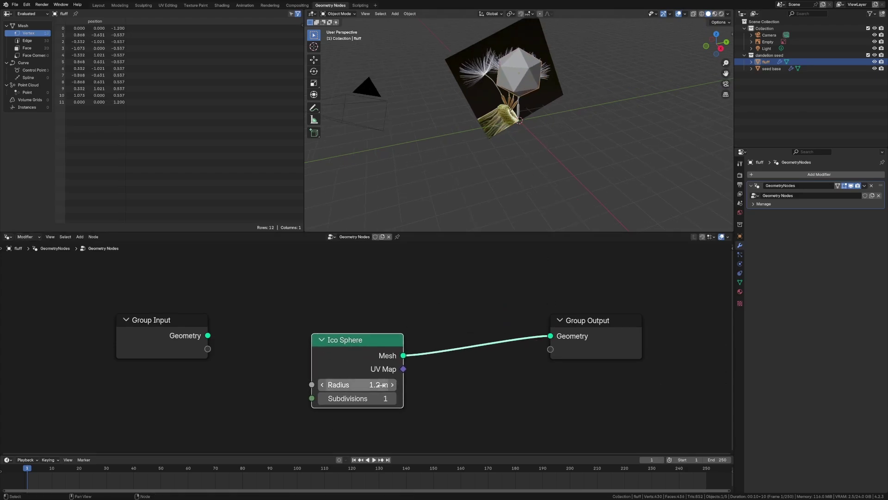
left_click(352, 384)
type("0.1")
key("Return")
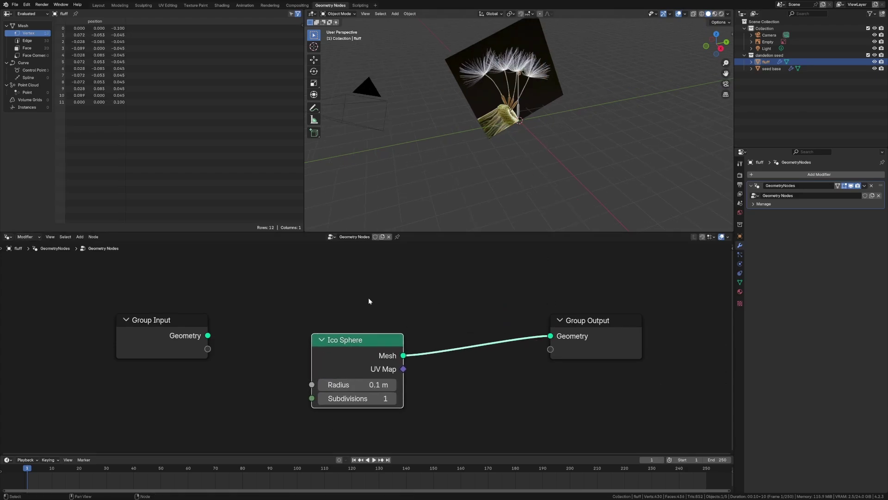
- Set the Ico Sphere's subdivisions to 3 and move it and the Group Input node aside to make room for more nodes
scroll(533, 60, "up", 3)
middle_click_drag(533, 60, 518, 106, "shift")
scroll(520, 106, "up", 3)
left_click(393, 399)
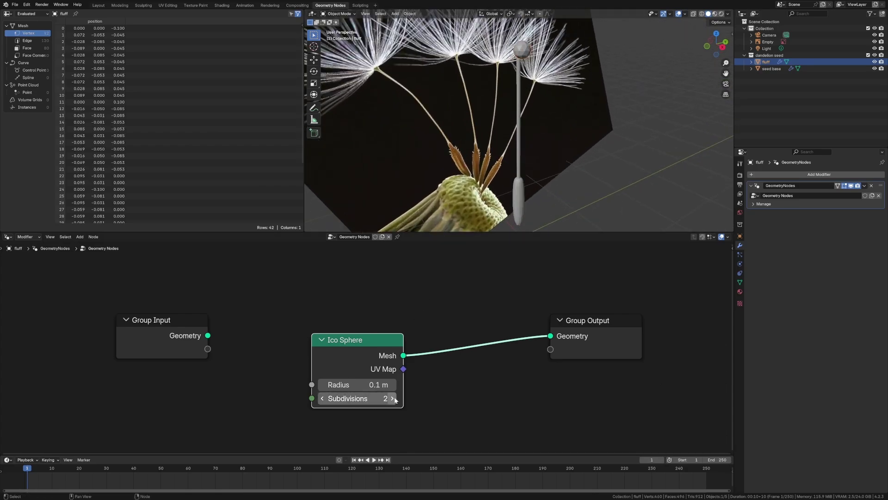
left_click(393, 399)
left_click_drag(373, 353, 330, 341)
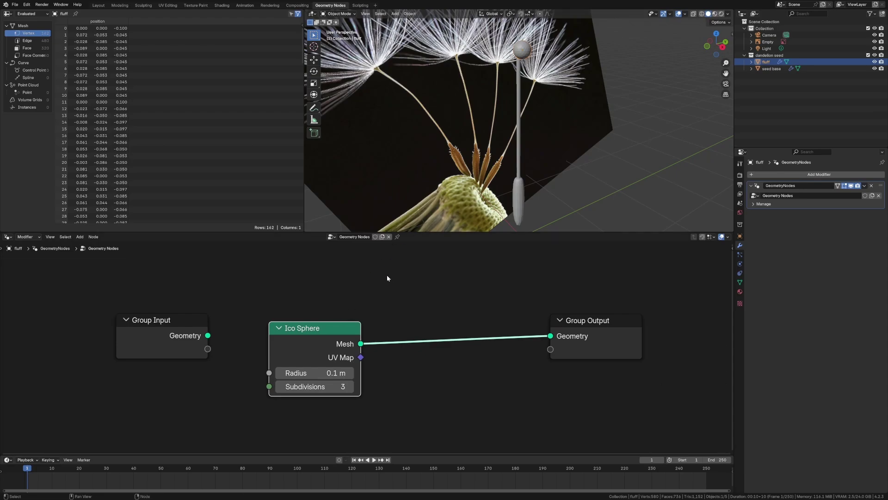
left_click_drag(192, 340, 152, 332)
left_click_drag(319, 344, 245, 376)
- Add a Separate Geometry node and place it unconnected below the link from the Ico Sphere to the Group Output
left_click(332, 321)
key("shift+a")
mouse_move(334, 320)
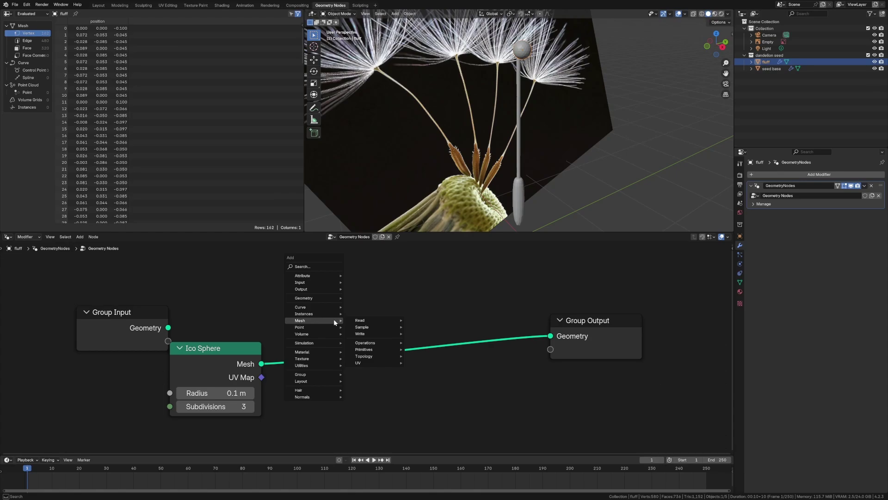
type("sepe")
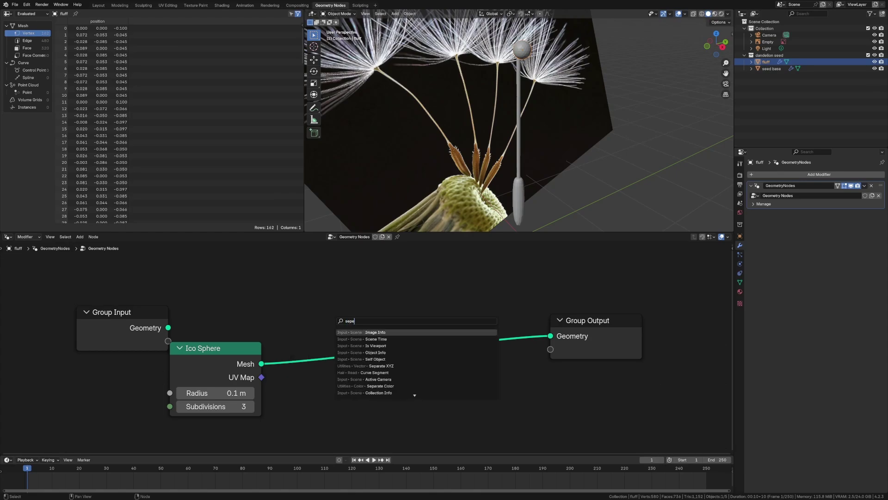
key("BackSpace")
key("BackSpace")
key("BackSpace")
key("BackSpace")
type("seperat")
key("Down")
key("Down")
key("Down")
key("Return")
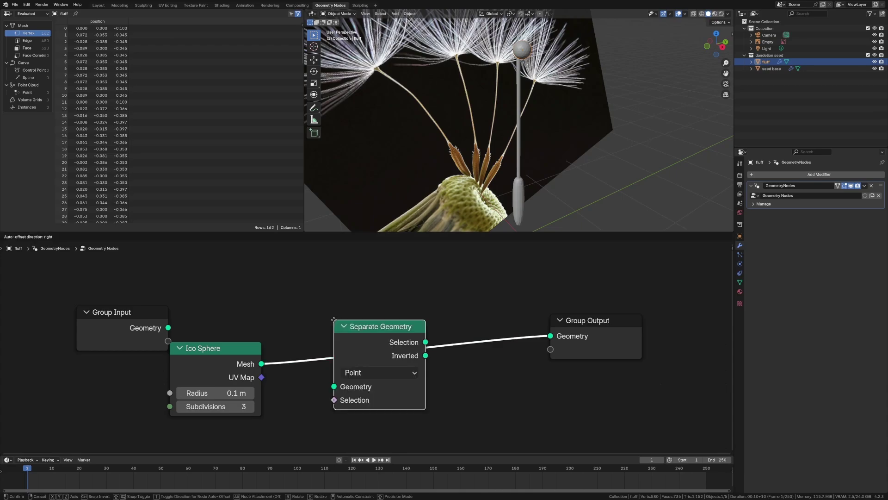
left_click(356, 385)
- Insert a Join Geometry node into the link between the Ico Sphere and the Group Output
scroll(329, 356, "down", 1)
scroll(319, 350, "down", 1)
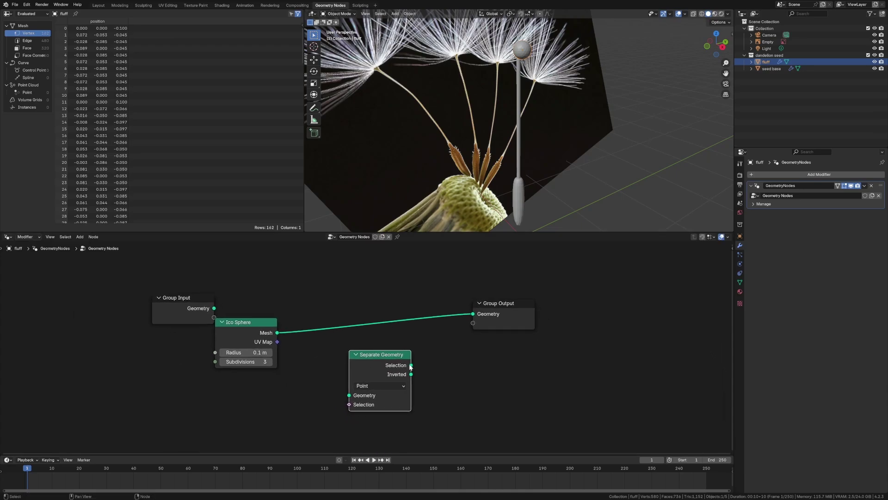
left_click(494, 364)
key("shift+a")
type("po")
key("BackSpace")
key("BackSpace")
type("join")
key("Return")
left_click(418, 305)
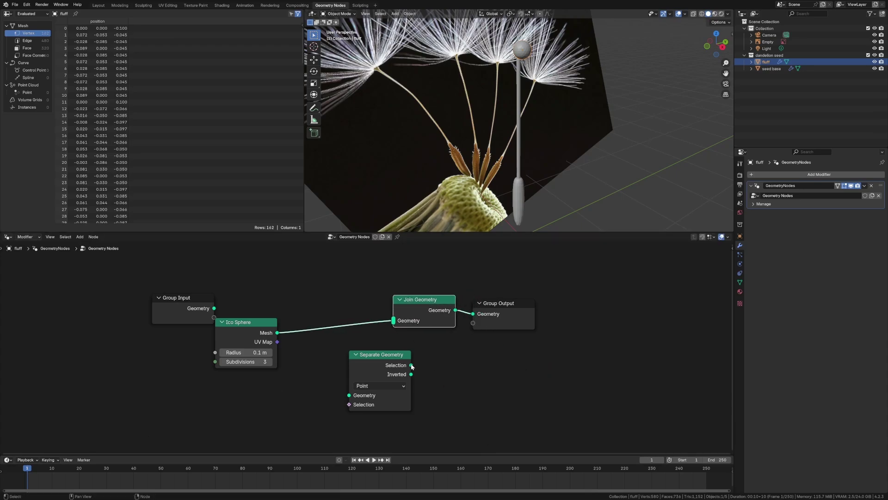
- Link the Ico Sphere's Mesh into Separate Geometry and its Selection output into Join Geometry, and preview that output with a Viewer node
left_click_drag(411, 365, 394, 323)
left_click_drag(358, 374, 324, 395)
left_click_drag(278, 335, 316, 416)
left_click(351, 377, "ctrl+shift")
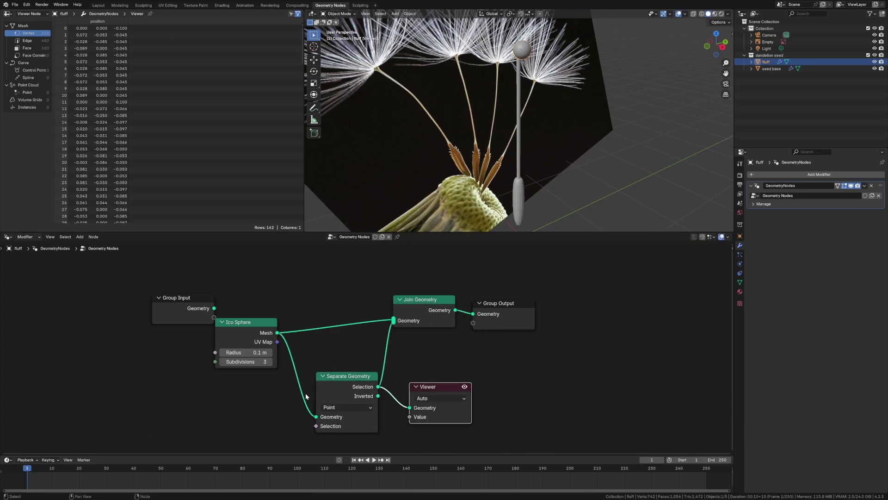
- Add a Position node and place it unconnected below the Ico Sphere, beside the Separate Geometry node
key("shift+a")
mouse_move(246, 407)
type("posi")
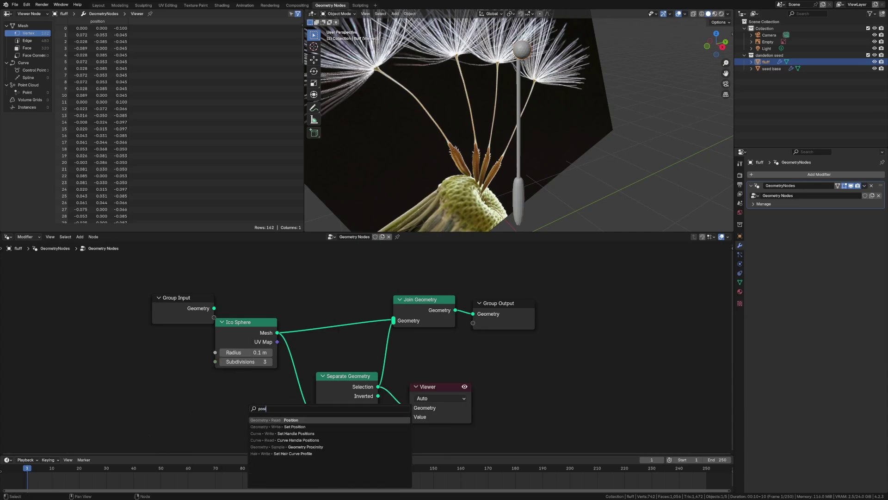
key("Return")
left_click(156, 403)
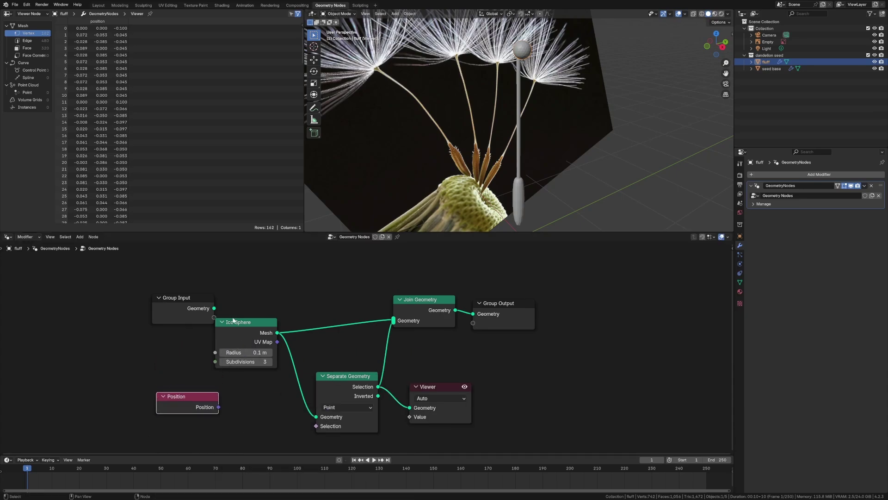
- Move the Group Input and Ico Sphere nodes aside and merge the two links from the Ico Sphere's Mesh through a reroute
left_click_drag(234, 322, 104, 283)
left_click_drag(222, 337, 149, 322)
right_click_drag(243, 308, 222, 363, "shift")
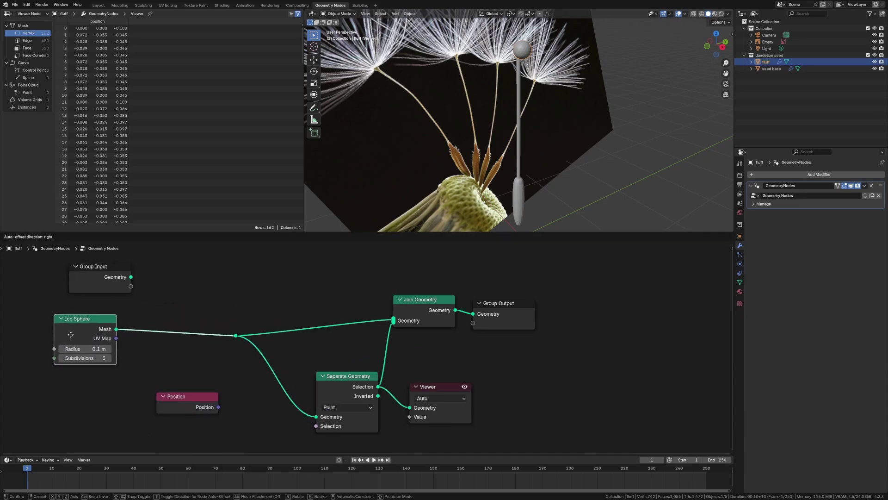
- Insert a Capture Attribute node between the Ico Sphere and the reroute, capturing the Position on the Face domain
key("shift+a")
mouse_move(179, 361)
type("capture")
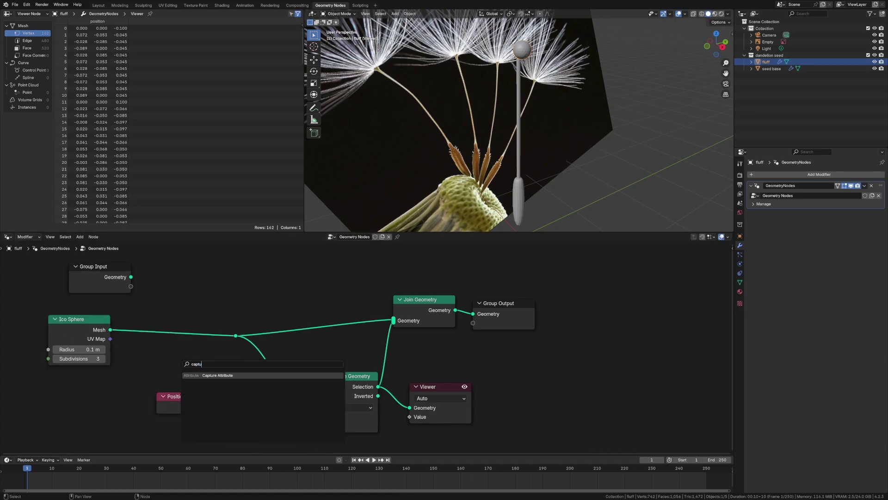
key("Return")
left_click(156, 329)
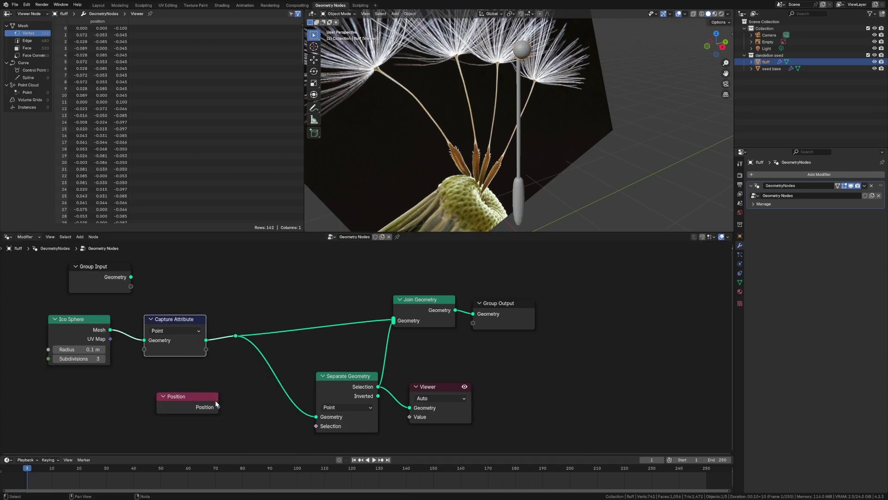
left_click_drag(217, 406, 145, 350)
left_click(169, 331)
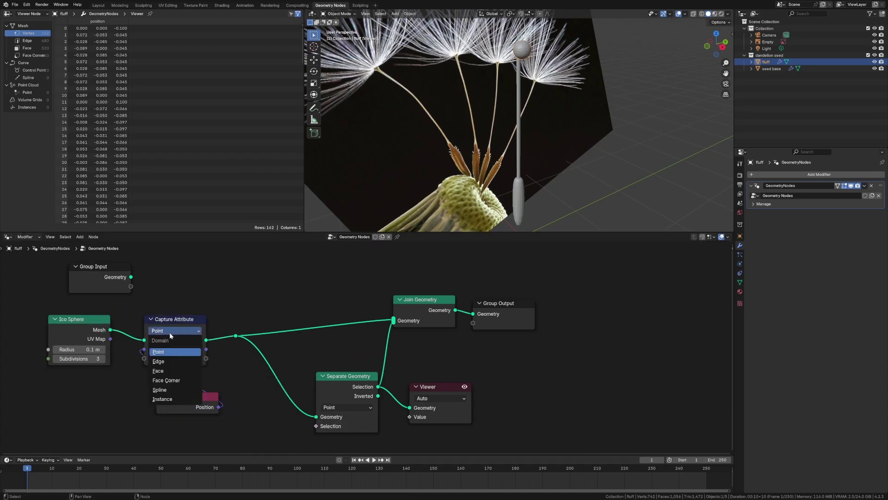
left_click(165, 371)
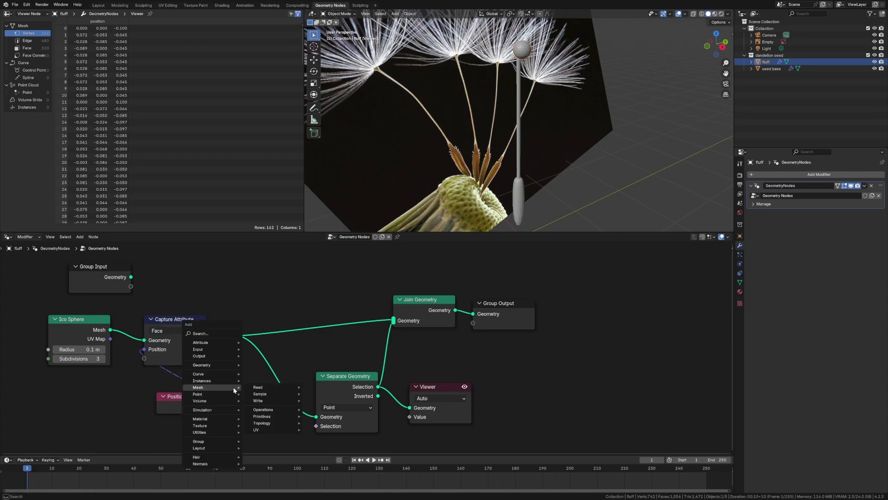
- Add a Separate XYZ node fed by the captured Position and preview its Z output with the Viewer
key("shift+a")
type("sepe")
left_click(281, 433)
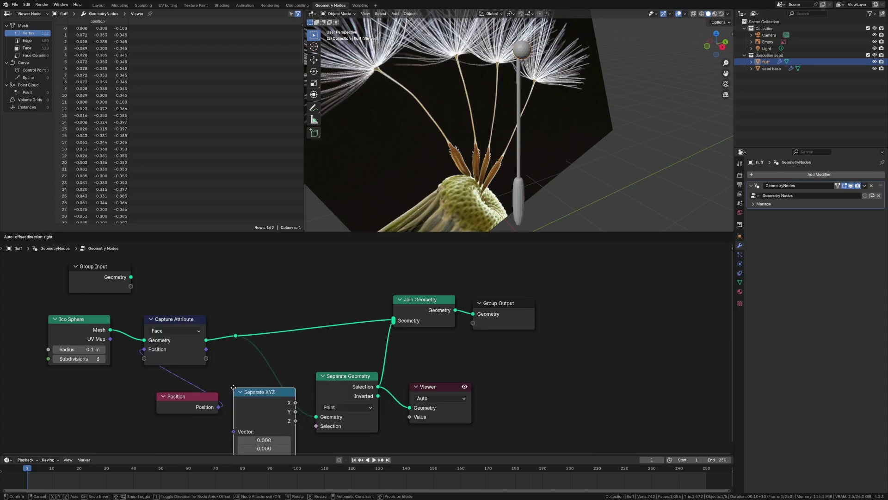
left_click(221, 365)
scroll(221, 366, "down", 3)
left_click_drag(240, 349, 237, 431)
left_click(271, 406, "ctrl+shift")
left_click(269, 405, "ctrl+shift")
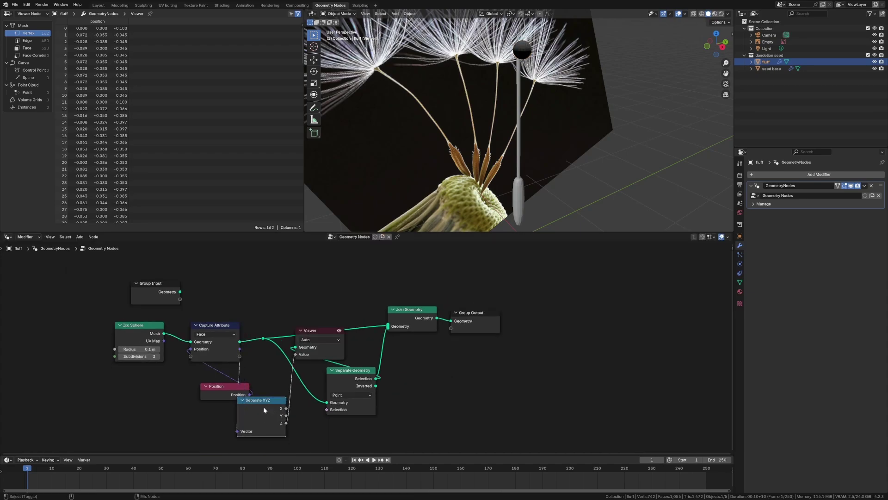
- Add a Greater Than node with threshold 0.001 that takes Separate XYZ's Z and drives Separate Geometry's Selection
left_click(297, 419)
key("shift+a")
type("GREAT")
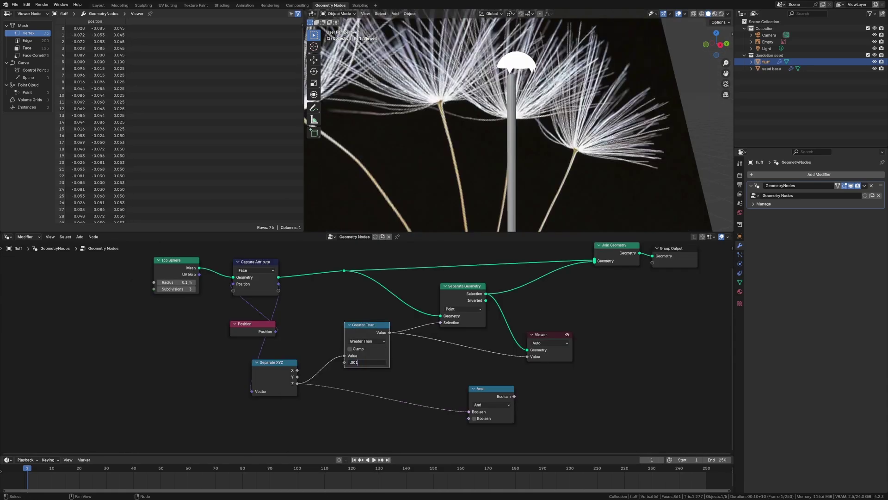
key("Return")
middle_click_drag(574, 144, 562, 149)
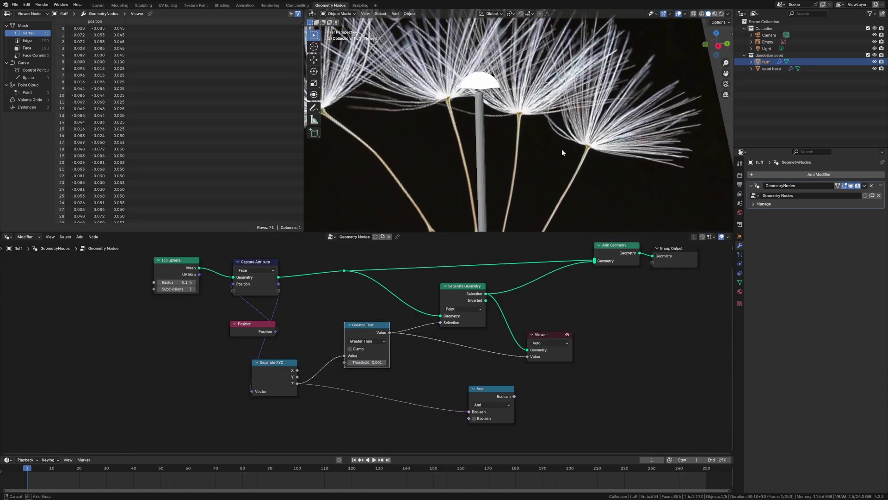
- Preview the outputs of Separate Geometry with the Viewer and park the Viewer below Join Geometry
left_click_drag(558, 337, 648, 363)
middle_click_drag(623, 298, 535, 304)
left_click(585, 265)
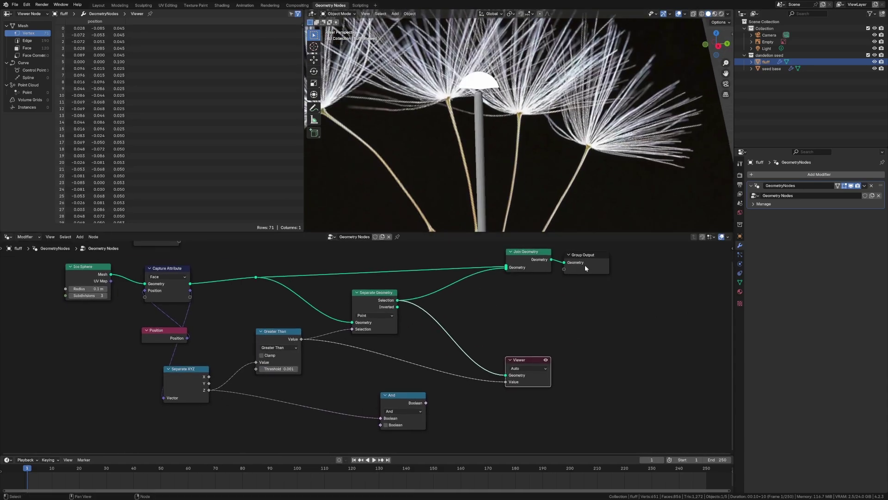
left_click(393, 295, "ctrl+shift")
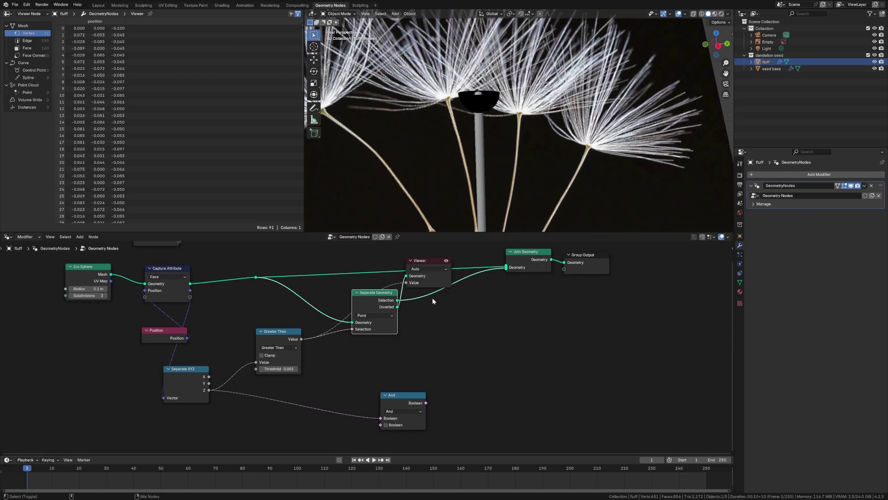
left_click(534, 270, "ctrl+shift")
left_click_drag(416, 313, 549, 394)
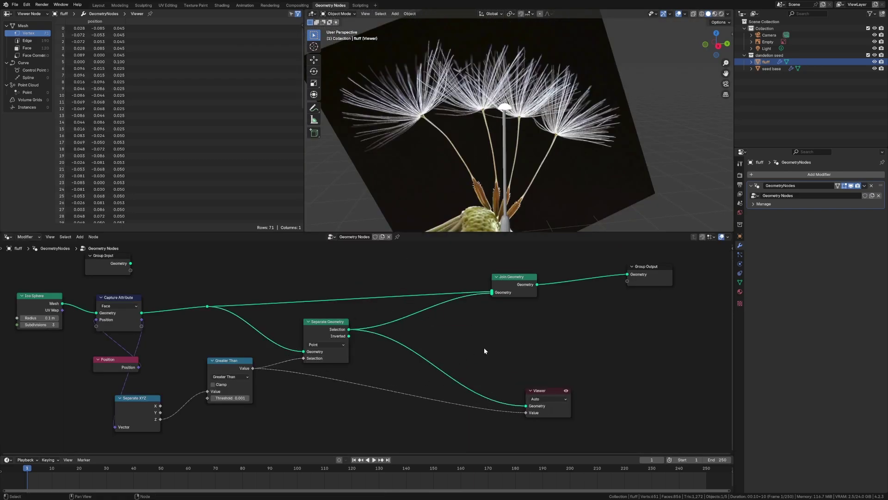
- Add a Mesh to Points node below the Join Geometry node
key("shift+a")
mouse_move(489, 351)
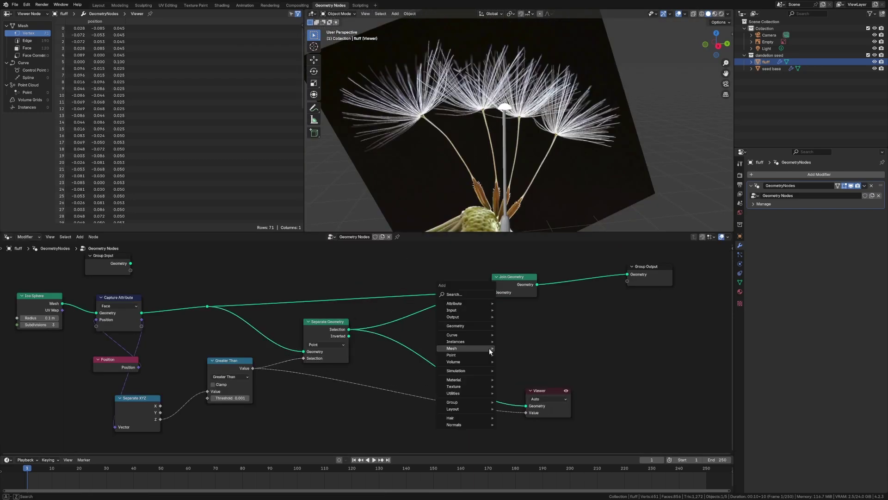
type("point")
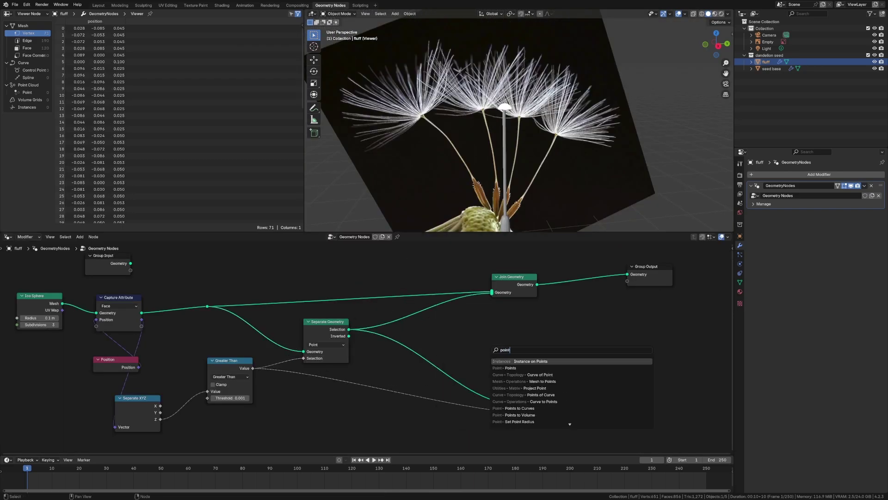
key("BackSpace")
key("BackSpace")
key("BackSpace")
type("mesh top")
key("Return")
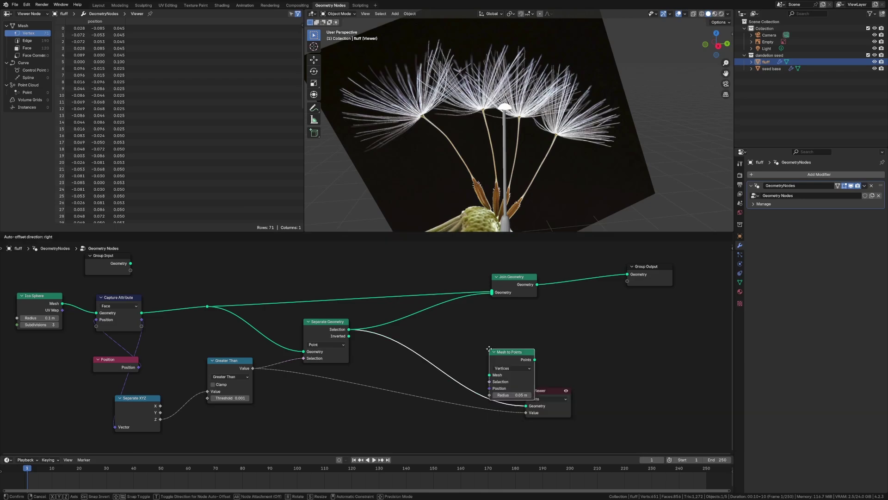
key("Escape")
- Link Separate Geometry's Selection into Mesh to Points and its Points into Join Geometry, and set its mode to Faces
left_click_drag(349, 329, 480, 359)
left_click_drag(517, 337, 500, 295)
left_click(471, 346)
left_click(467, 365)
- Preview the Join Geometry output and delete the Viewer node
left_click(545, 284, "ctrl+shift")
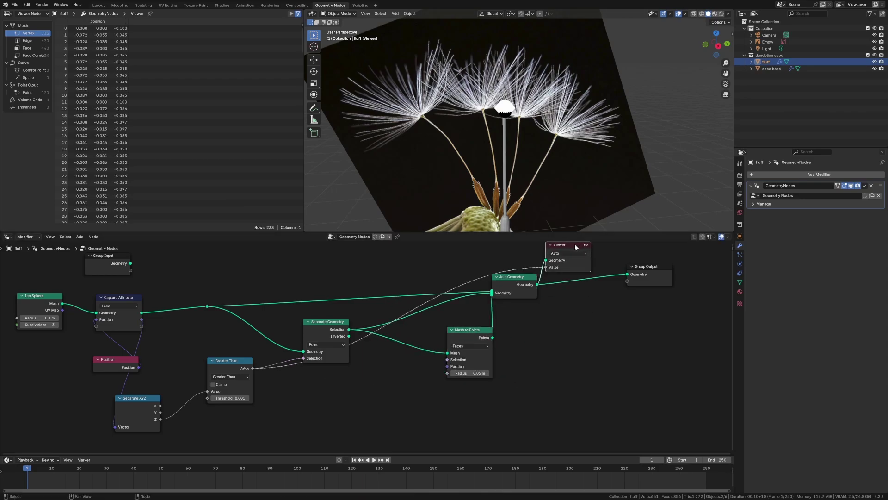
key("Delete")
scroll(493, 122, "up", 2)
scroll(493, 122, "up", 1)
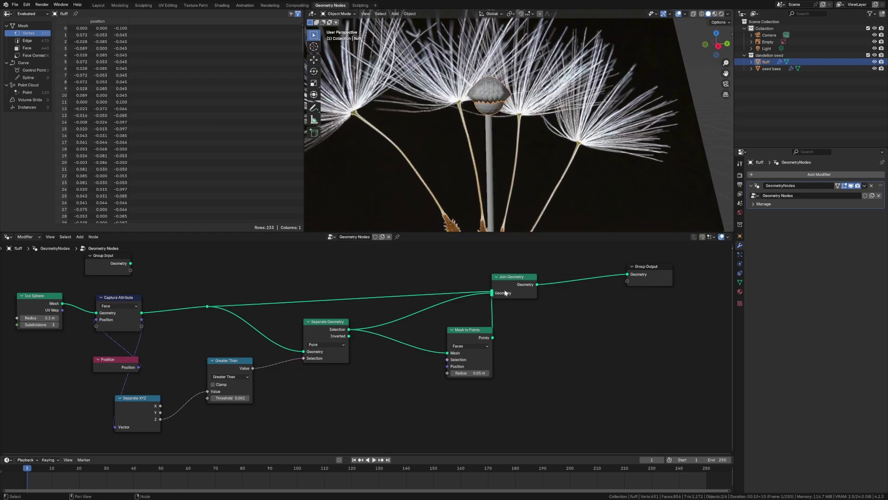
- Cut the direct link from the reroute to Join Geometry so the full sphere is no longer joined
left_click_drag(477, 327, 468, 331)
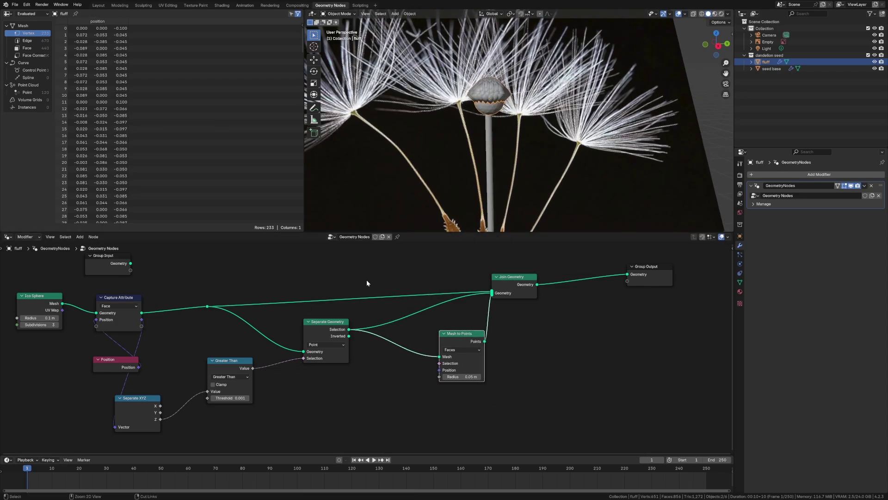
right_click_drag(372, 279, 379, 307, "ctrl")
middle_click_drag(468, 157, 501, 137)
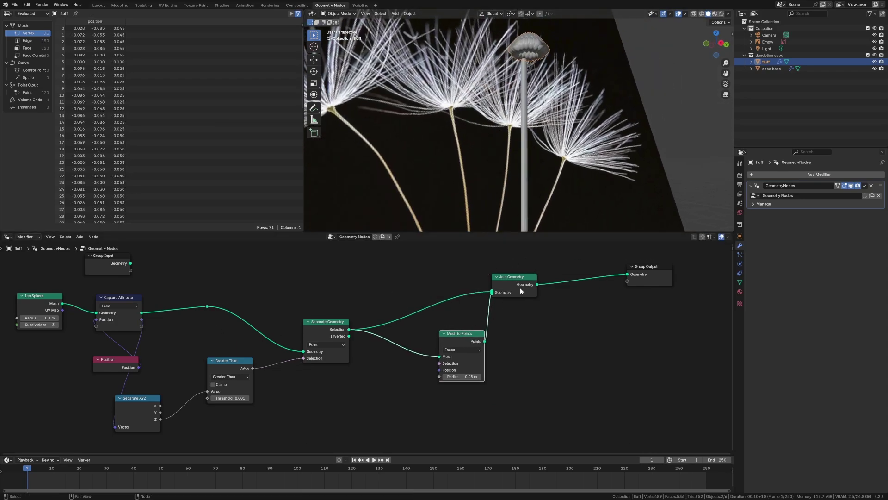
- Space out Mesh to Points and Join Geometry and insert an Instance on Points node into the link between them
left_click_drag(521, 287, 562, 300)
left_click_drag(471, 337, 449, 348)
left_click(480, 357)
key("shift+a")
mouse_move(517, 353)
type("curv")
key("BackSpace")
key("BackSpace")
key("BackSpace")
key("BackSpace")
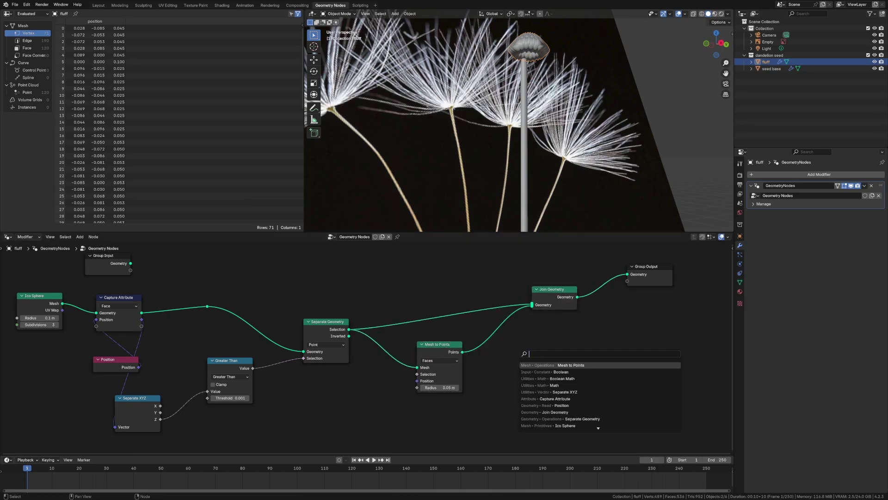
type("instance o")
key("Return")
left_click(470, 328)
- Add a Curve Line node and link its Curve into the Instance input of Instance on Points
key("shift+a")
mouse_move(556, 351)
type("curve line")
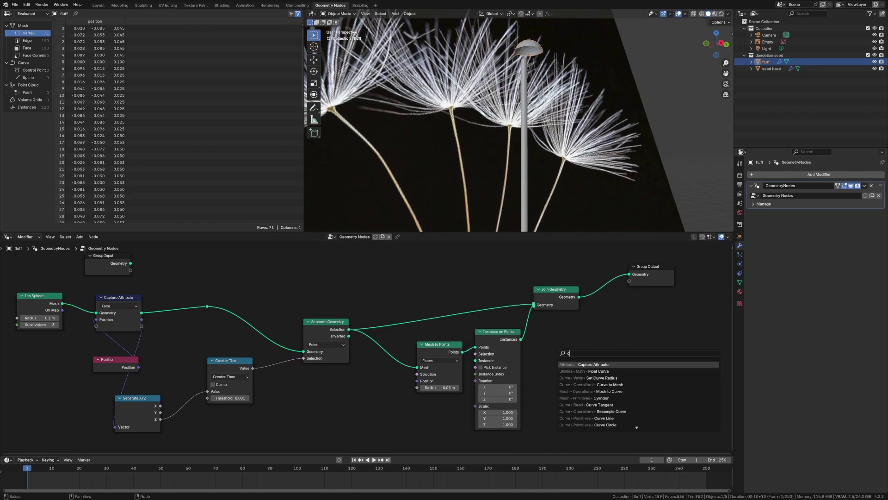
key("Return")
left_click(383, 403)
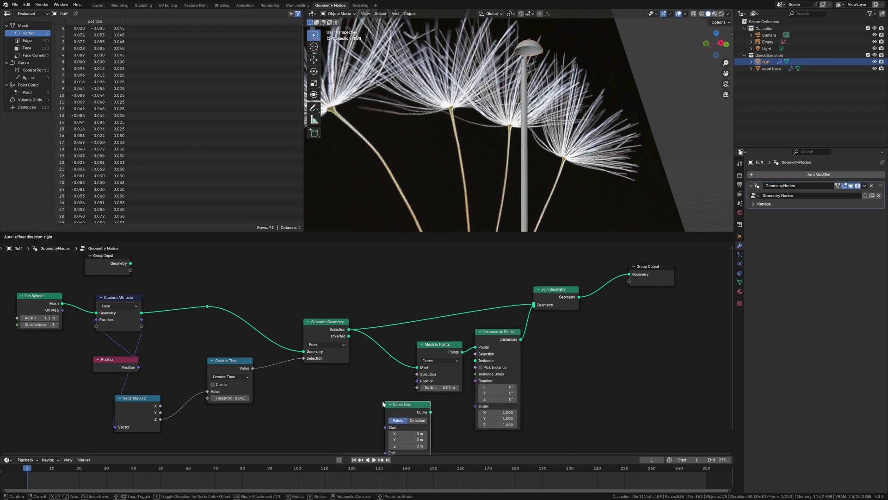
left_click_drag(426, 415, 476, 361)
scroll(531, 129, "down", 4)
middle_click_drag(531, 129, 521, 150)
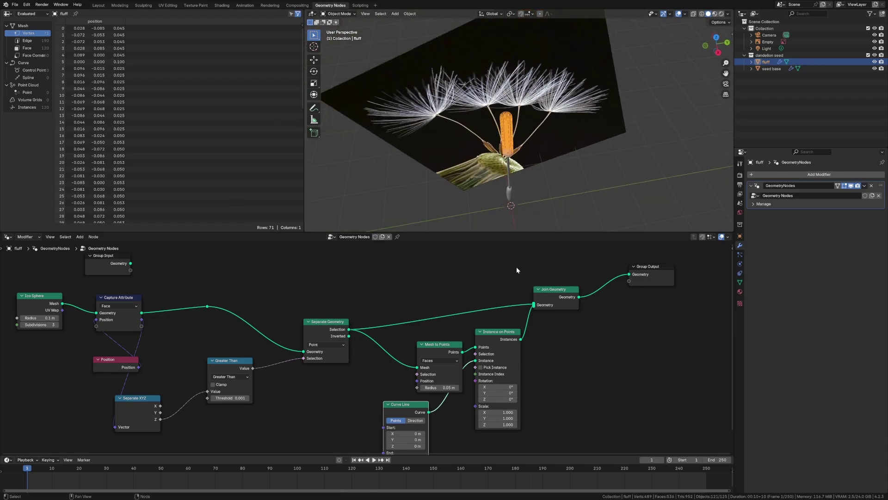
- Shift the Mesh to Points and Separate Geometry nodes slightly back from Instance on Points
left_click_drag(442, 344, 427, 336)
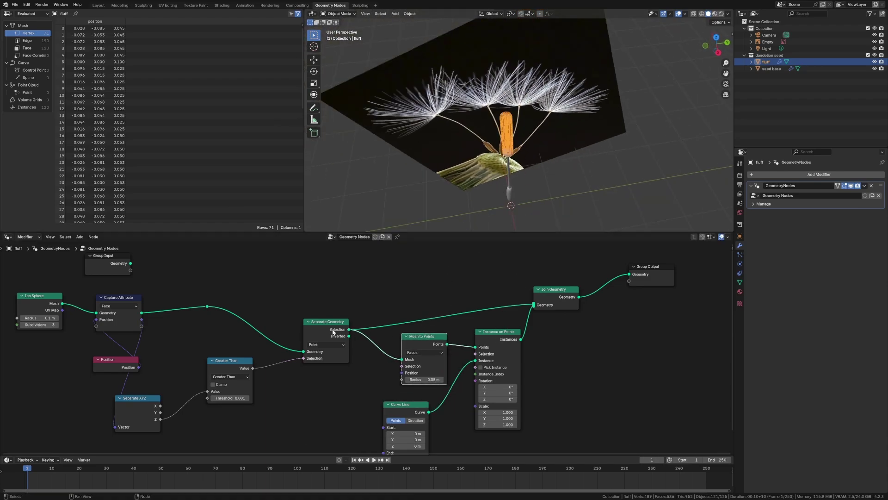
left_click_drag(311, 343, 299, 338)
key("shift+a")
mouse_move(193, 355)
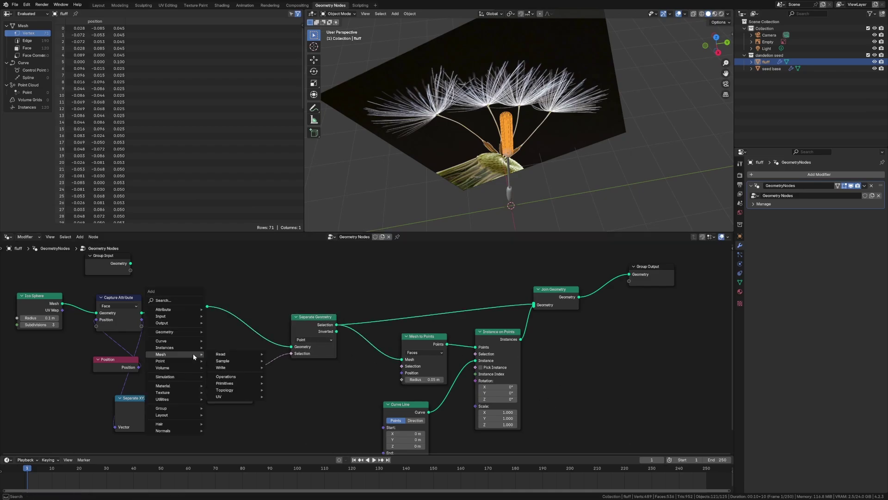
key("Escape")
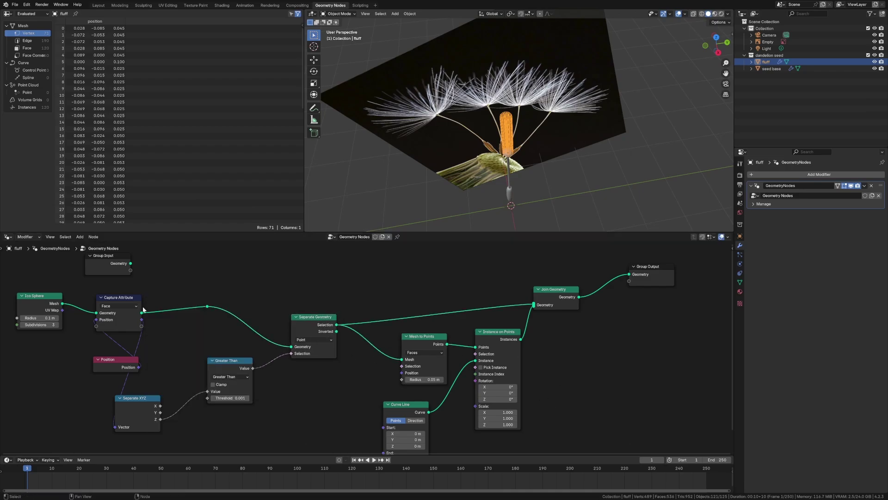
- Duplicate the Capture Attribute node and insert the copy between the original and the reroute
left_click(123, 297)
key("shift+d")
left_click(195, 291)
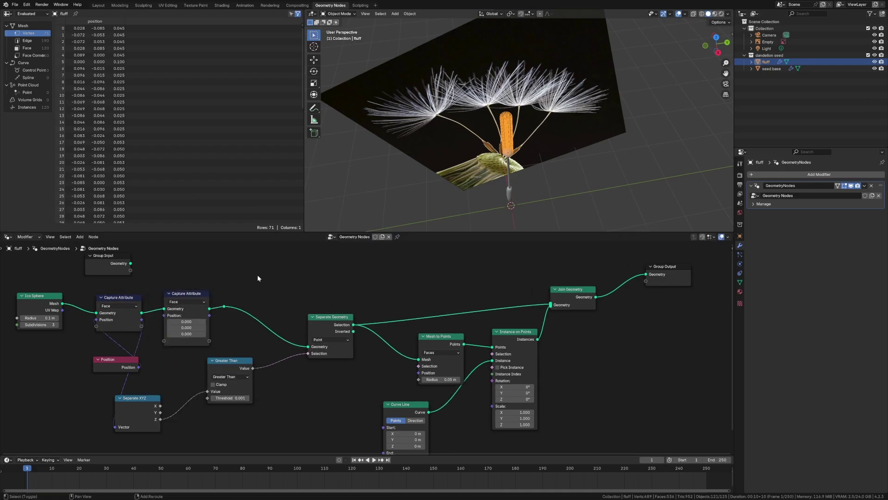
- Add a Normal node, link it into the second Capture Attribute node and place it below that node
key("shift+a")
type("normal")
key("Return")
left_click(283, 281)
left_click_drag(303, 286, 166, 316)
left_click_drag(269, 281, 172, 350)
- Add an Align Rotation to Vector node below Instance on Points, beside the Curve Line node
left_click(447, 435)
key("shift+a")
mouse_move(452, 439)
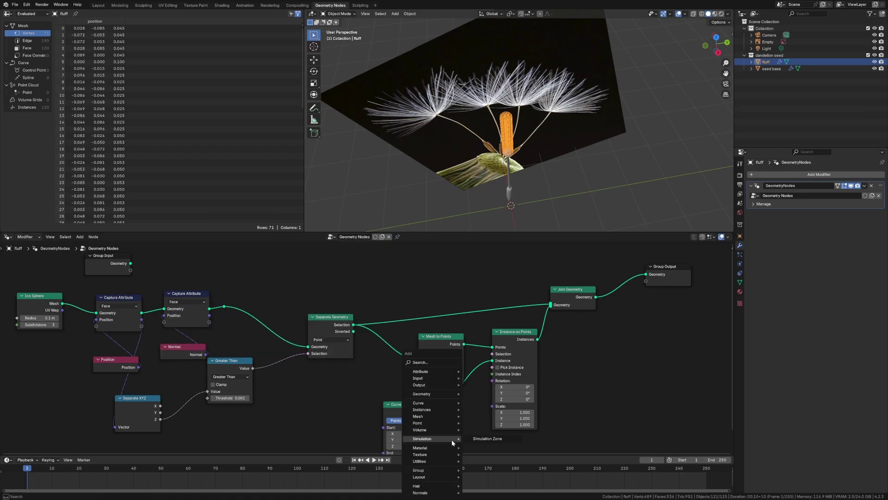
type("alig")
key("Return")
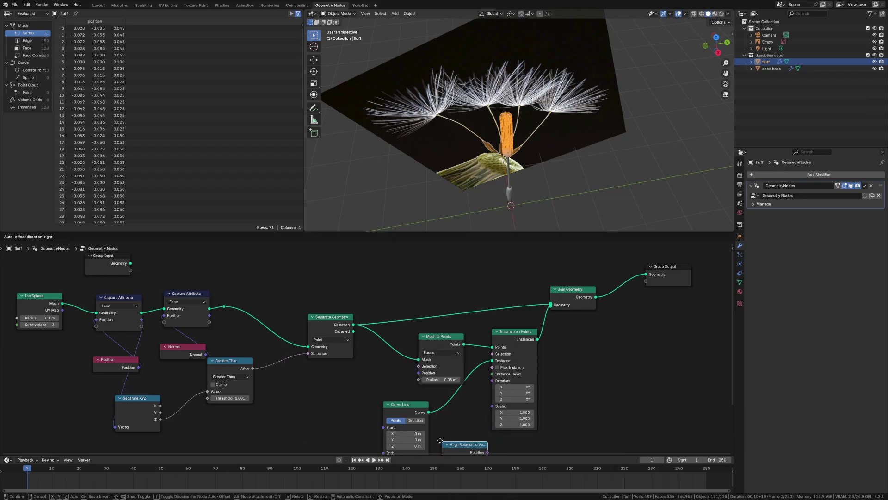
left_click(436, 431)
- Link the captured Normal into Align Rotation to Vector's Vector and its Rotation into Instance on Points' Rotation
scroll(425, 451, "down", 3)
middle_click_drag(424, 452, 355, 391)
left_click_drag(173, 260, 355, 392)
left_click_drag(390, 362, 394, 360)
left_click_drag(396, 316, 397, 312)
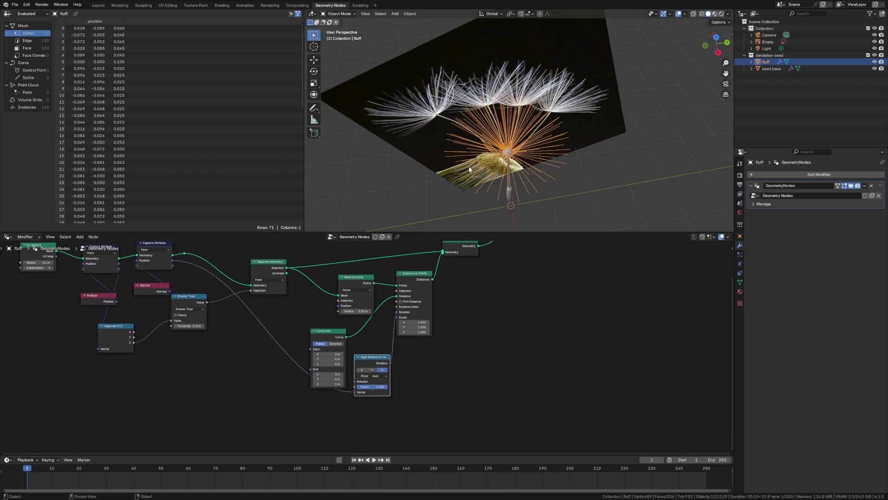
middle_click_drag(470, 166, 501, 149)
- Tidy the Curve Line, Mesh to Points and Join Geometry nodes around Instance on Points and inspect the base of the fluff up close
left_click_drag(334, 339, 317, 319)
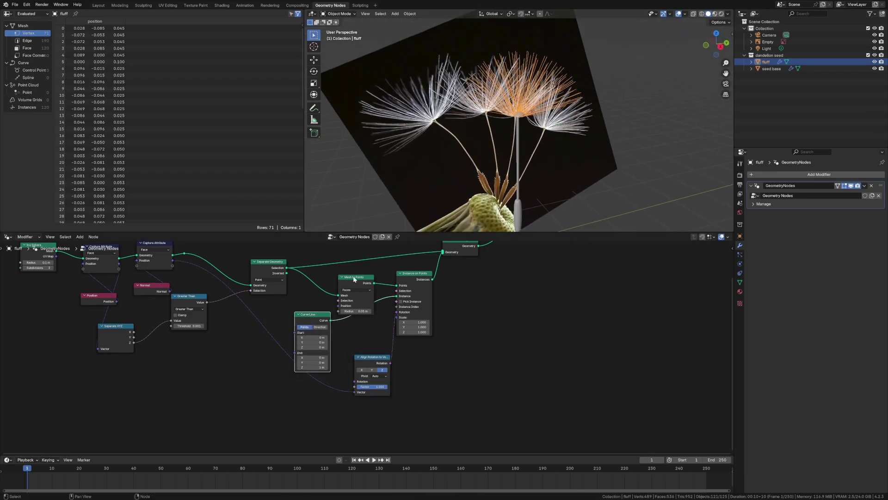
left_click_drag(357, 280, 341, 267)
left_click_drag(319, 317, 345, 311)
left_click_drag(458, 253, 461, 269)
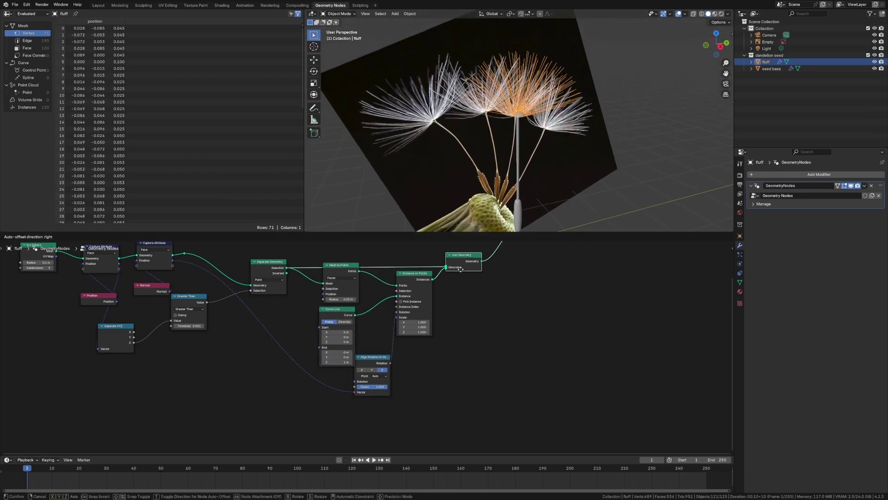
scroll(532, 149, "down", 3)
middle_click_drag(532, 149, 512, 140)
scroll(517, 149, "up", 5)
scroll(518, 151, "up", 3)
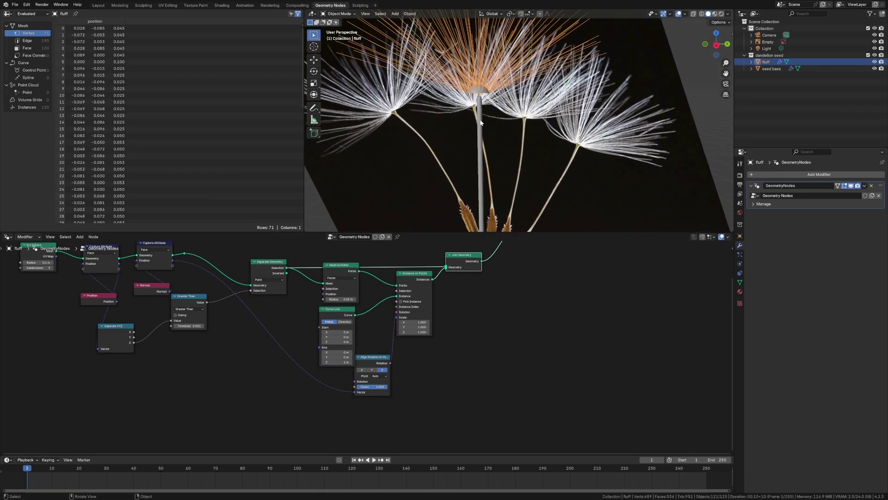
- Insert a Mesh to Curve node before Group Output and remove the Join Geometry node from the chain
key("Home")
left_click(480, 286)
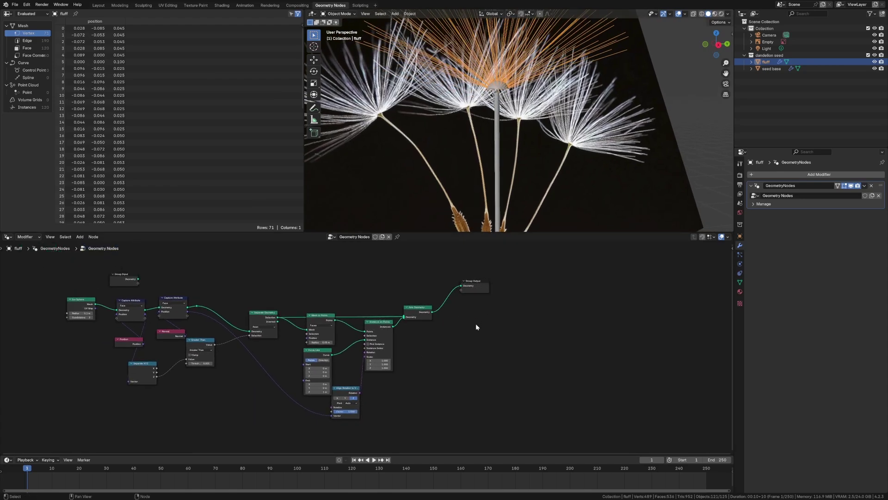
key("shift+a")
type("mesh to cu")
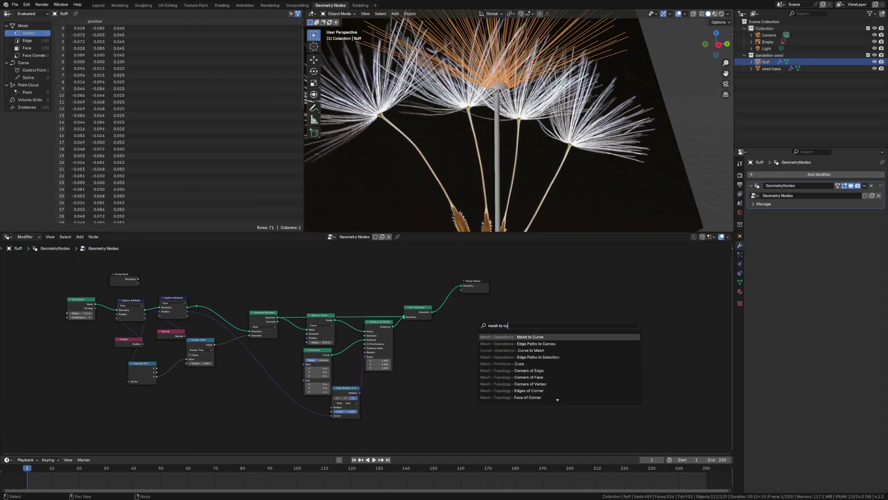
key("Return")
left_click(464, 299)
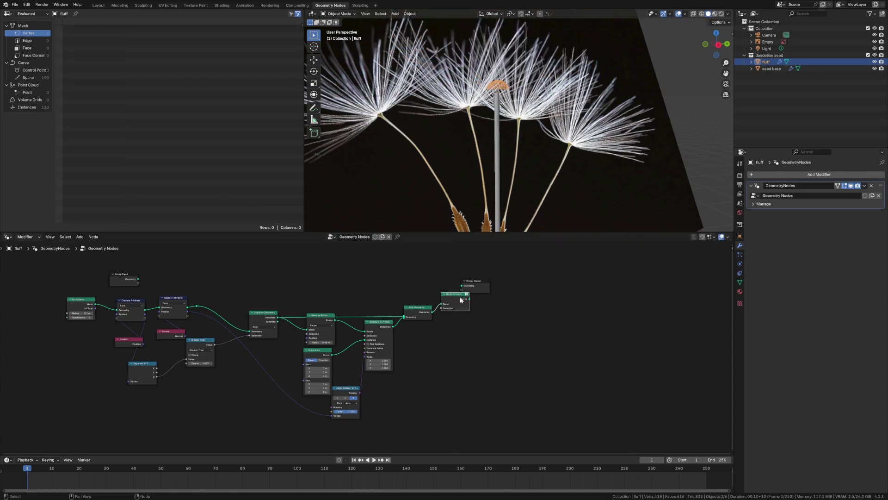
left_click_drag(477, 285, 518, 287)
left_click(494, 338)
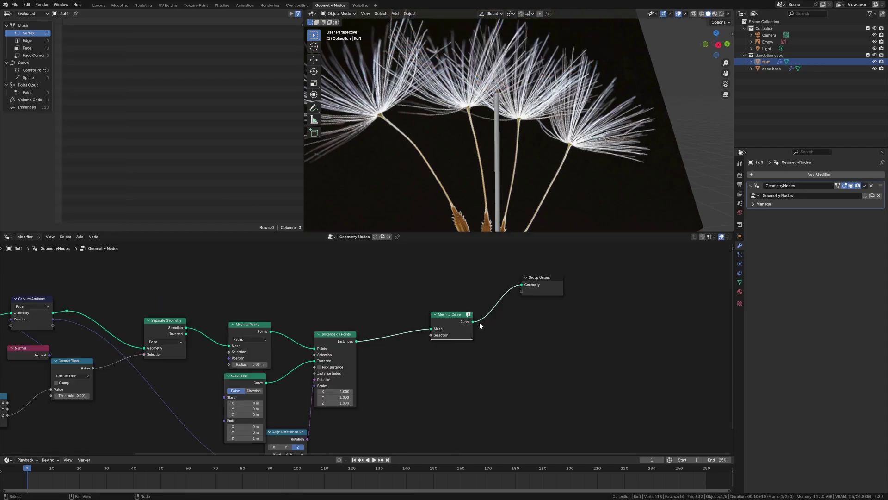
- Insert a Curve to Mesh node after Instance on Points and delete the Mesh to Curve node, keeping the chain connected
left_click(479, 326)
key("shift+a")
type("curve to m")
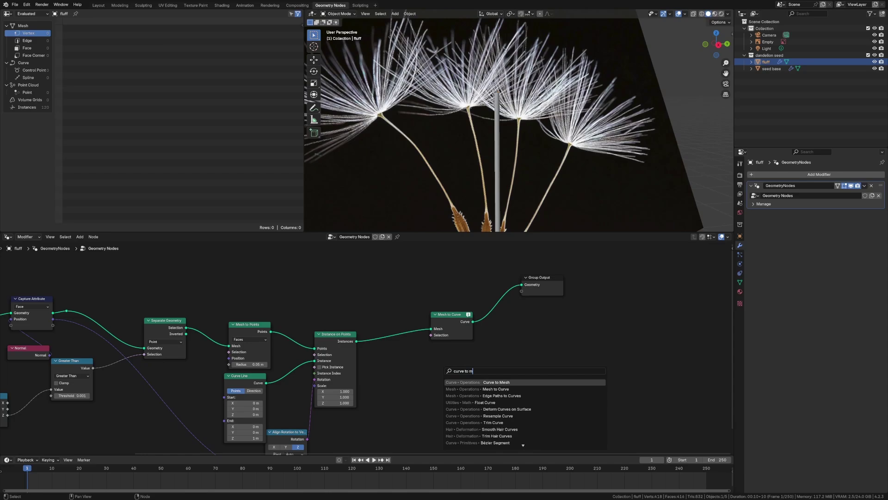
key("Return")
left_click(374, 334)
left_click(453, 319)
key("ctrl+x")
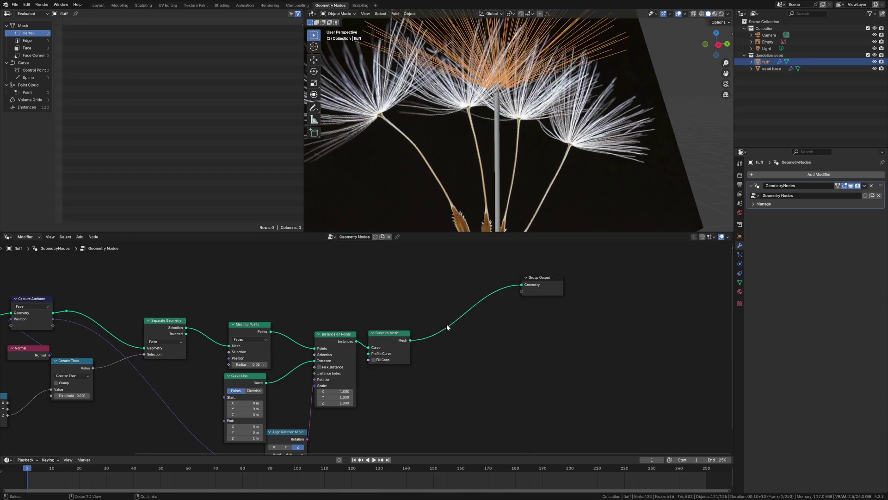
left_click_drag(392, 340, 440, 335)
- Add a Curve Circle node with resolution 3 and radius 0.01 m, and link it into Curve to Mesh's Profile Curve
key("shift+a")
type("curve c")
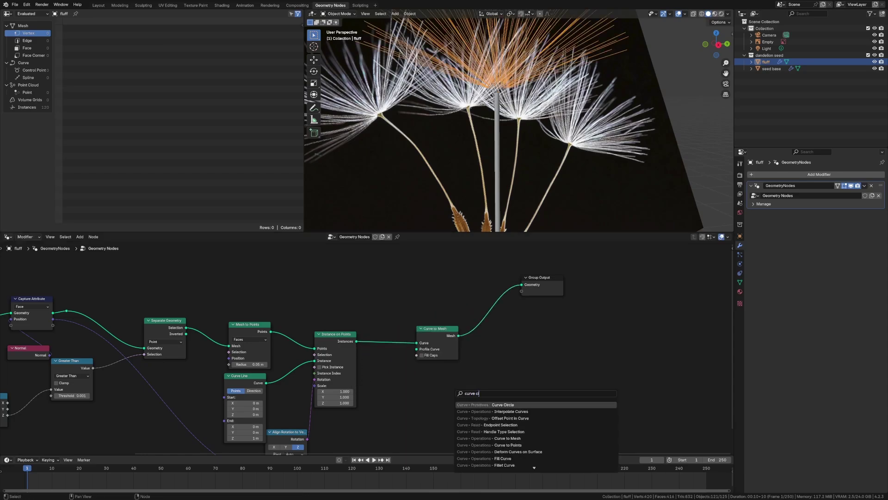
key("Return")
left_click(462, 410)
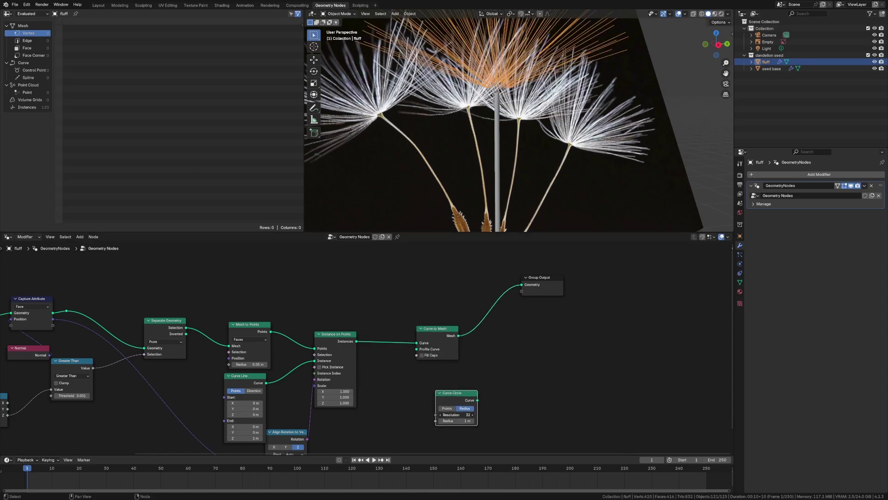
left_click_drag(478, 400, 416, 349)
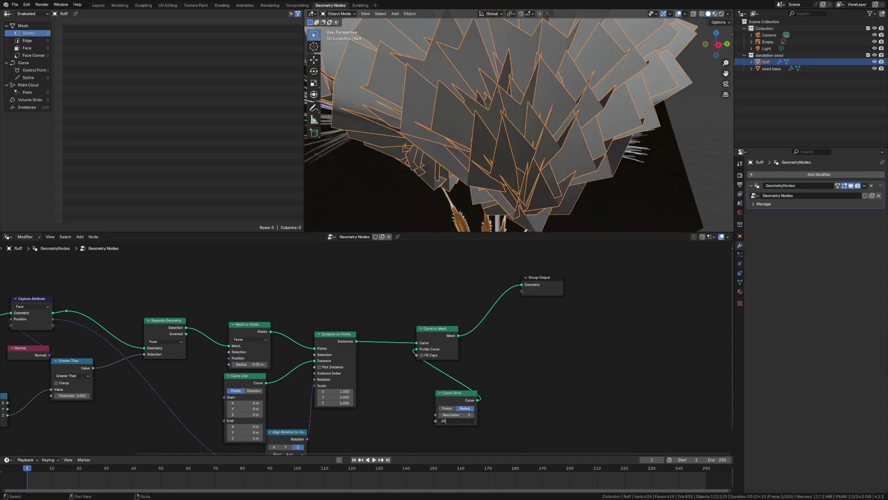
key("Return")
middle_click_drag(481, 167, 523, 193)
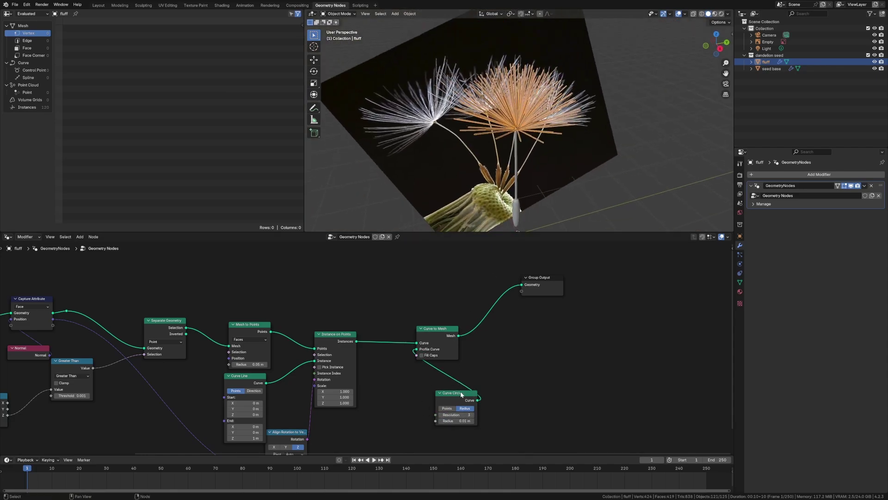
left_click_drag(462, 392, 406, 394)
- Insert a Set Curve Radius node between Instance on Points and Curve to Mesh, and shift the Curve Circle node aside
key("shift+a")
key("shift+a")
mouse_move(473, 378)
type("curve ra")
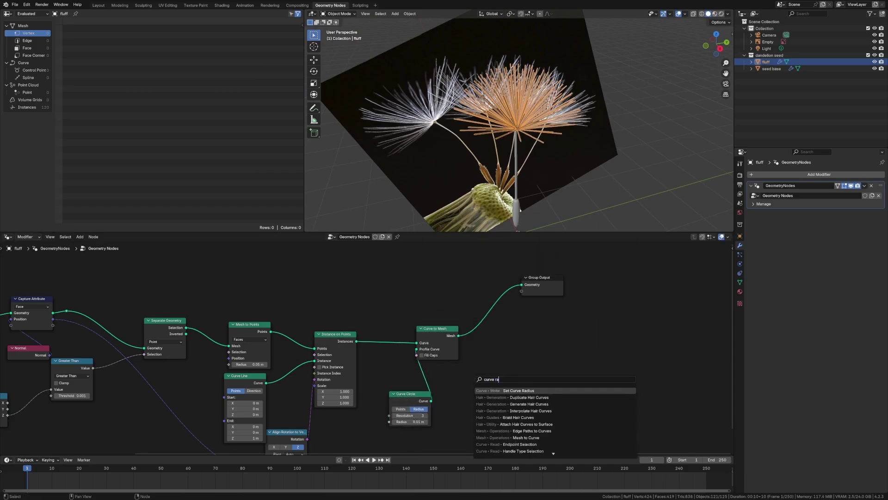
key("Return")
left_click(380, 333)
left_click_drag(410, 393, 472, 402)
- Add a Float Curve node below Set Curve Radius and link its Value into that node's Radius
key("shift+a")
type("float curve")
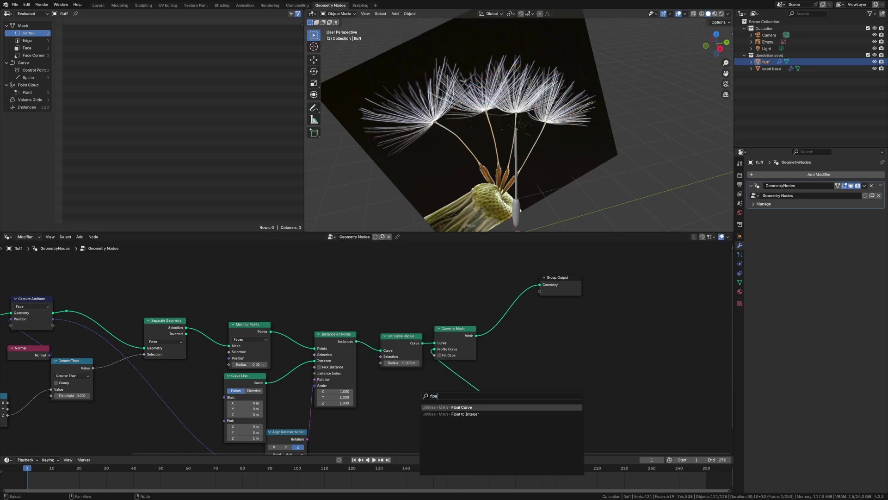
key("Return")
left_click(373, 381)
left_click_drag(445, 389, 380, 363)
- Add a Spline Parameter node below the Float Curve and link its Factor into the Float Curve's Value
key("shift+a")
type("spline parameter")
key("Return")
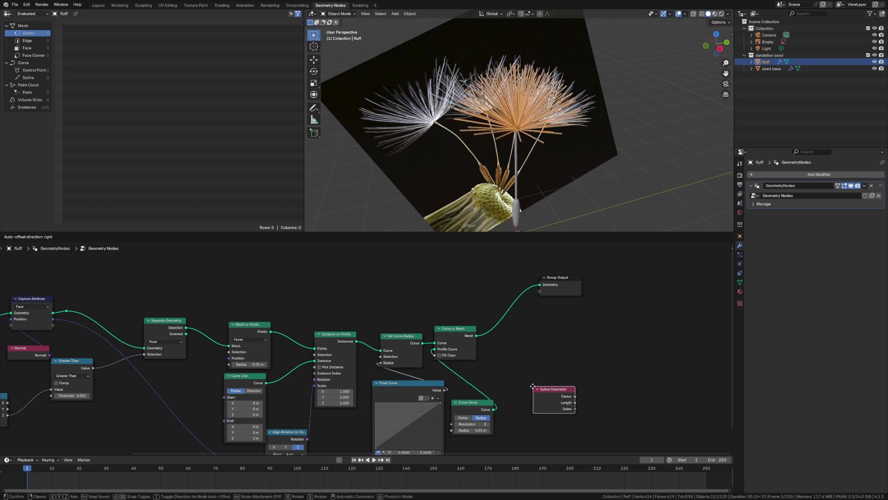
left_click(538, 406)
middle_click_drag(537, 407, 519, 336)
left_click_drag(519, 336, 381, 423)
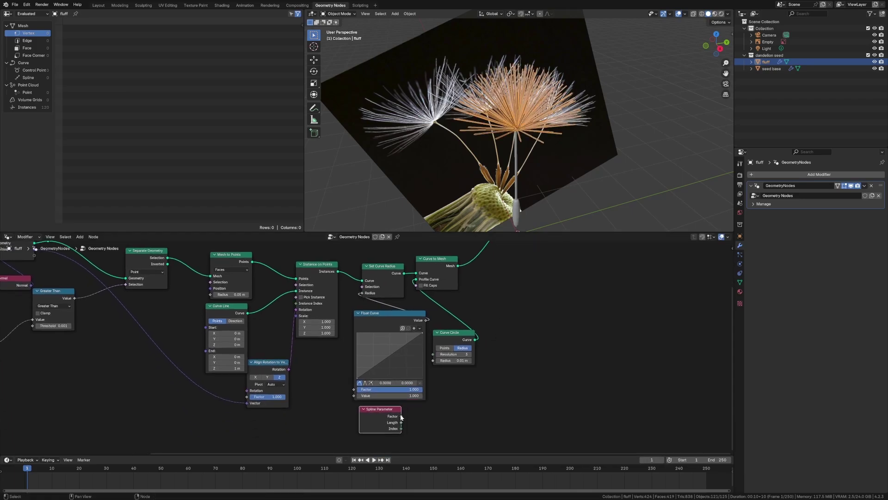
left_click_drag(402, 415, 354, 396)
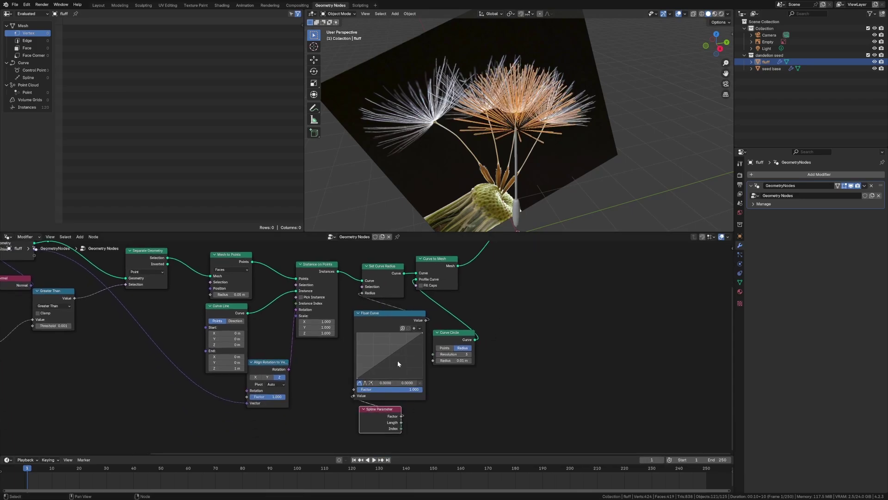
- Reshape the Float Curve to slope down from 1 at its start with a near-straight midpoint, so the fluff strands taper
left_click_drag(423, 332, 359, 347)
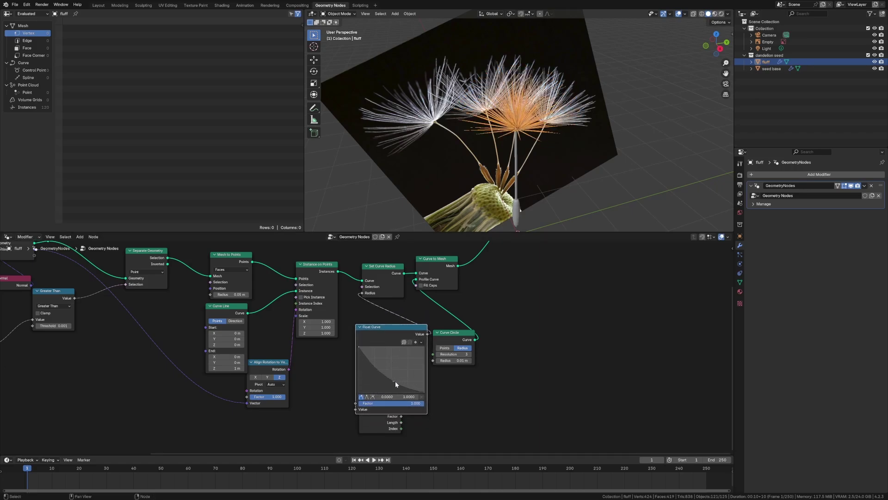
left_click_drag(394, 381, 396, 374)
scroll(552, 170, "up", 2)
middle_click_drag(552, 171, 527, 131)
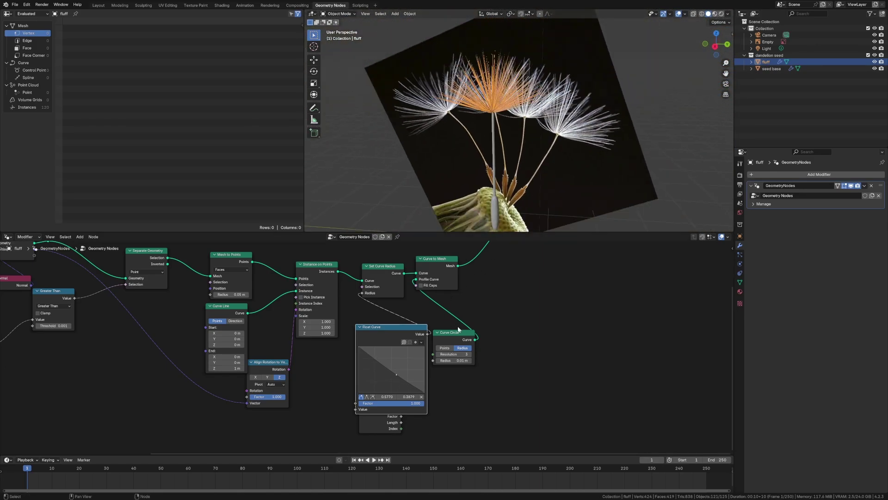
- Tidy the node layout by moving Curve Circle up beside Curve to Mesh and Spline Parameter below the Float Curve
left_click_drag(451, 332, 447, 303)
mouse_move(388, 412)
left_mouse_down()
mouse_move(383, 399)
mouse_move(376, 414)
left_mouse_up()
key("alt+a")
- In front view, move the fluff object so its base sits centred on the top of the stem
left_click(556, 149)
scroll(491, 119, "up", 4)
middle_click_drag(492, 119, 537, 96)
left_click(715, 46)
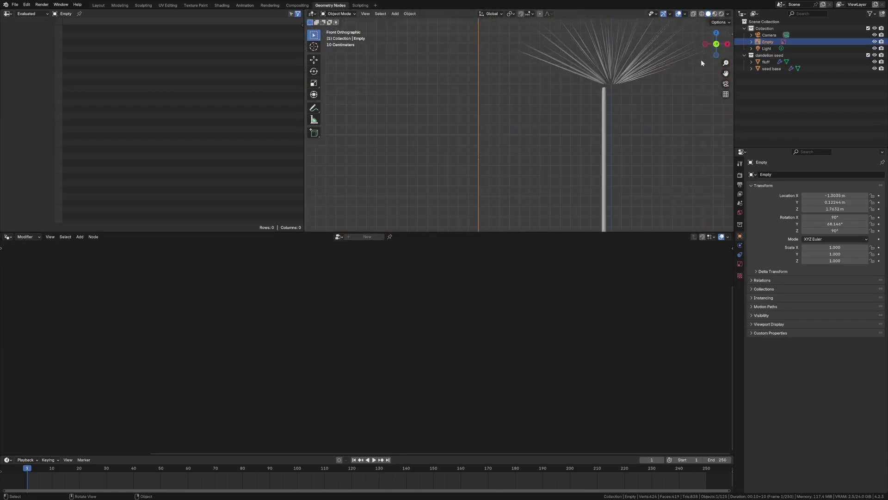
left_click(620, 80)
key("g")
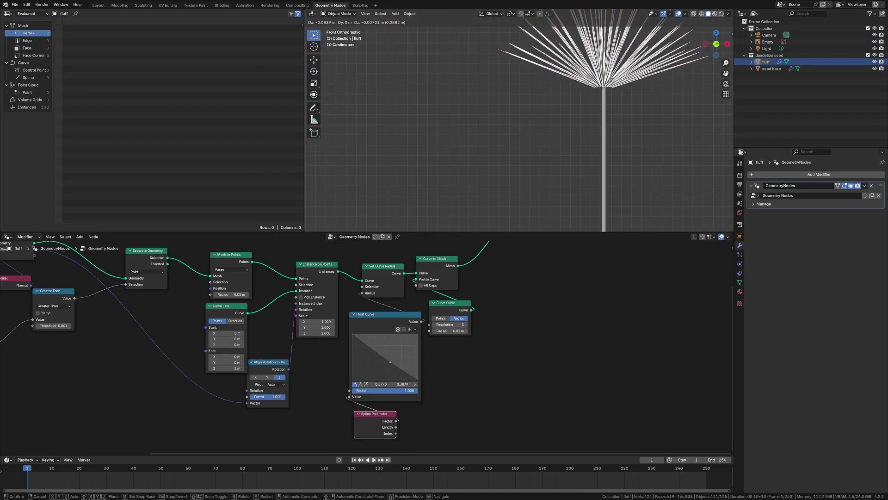
left_click(611, 81)
left_click(647, 108)
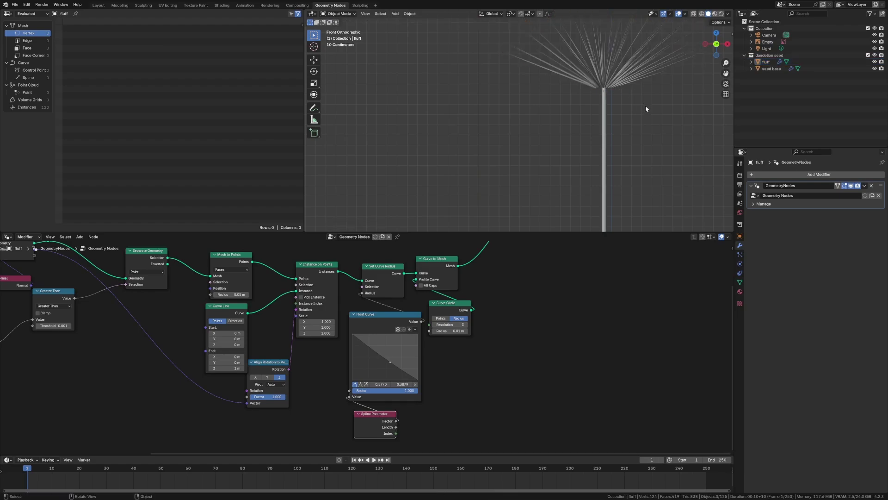
- Set the fluff's Ico Sphere radius to 0.05 m
middle_click_drag(647, 110, 574, 118)
left_click(479, 165)
left_click(517, 88)
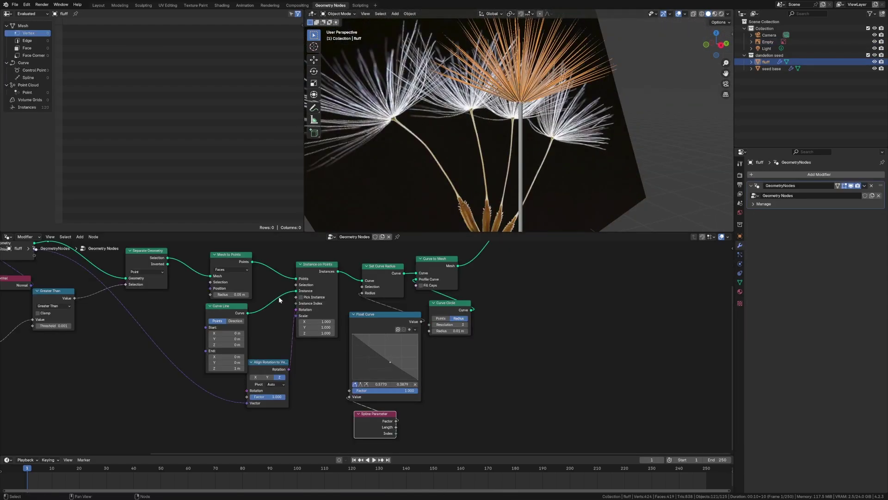
scroll(272, 314, "up", 4)
middle_click_drag(102, 327, 418, 357)
scroll(419, 356, "down", 4)
middle_click_drag(297, 322, 391, 363)
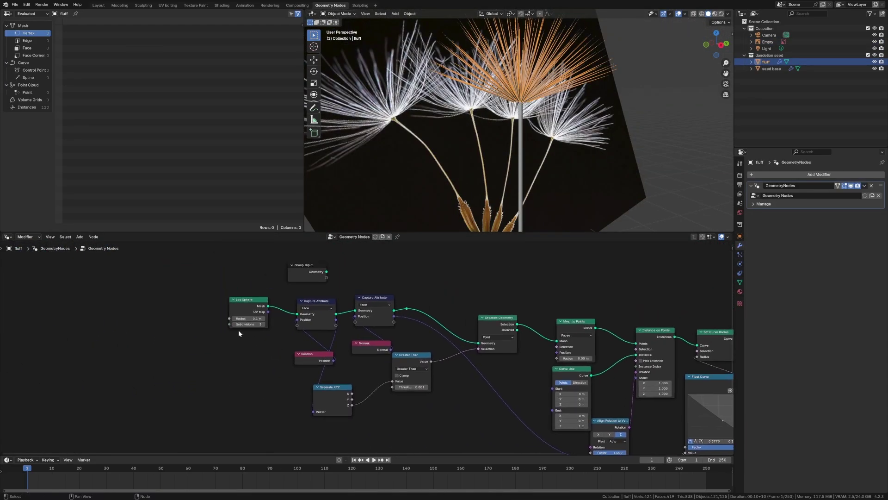
left_click_drag(260, 318, 260, 319)
left_click(260, 319)
type(".05")
key("Return")
- In front view, lower the fluff object so the strands' base meets the stem tip again
scroll(523, 149, "up", 3)
middle_click_drag(523, 149, 562, 106)
middle_click_drag(647, 81, 630, 65)
left_click(710, 44)
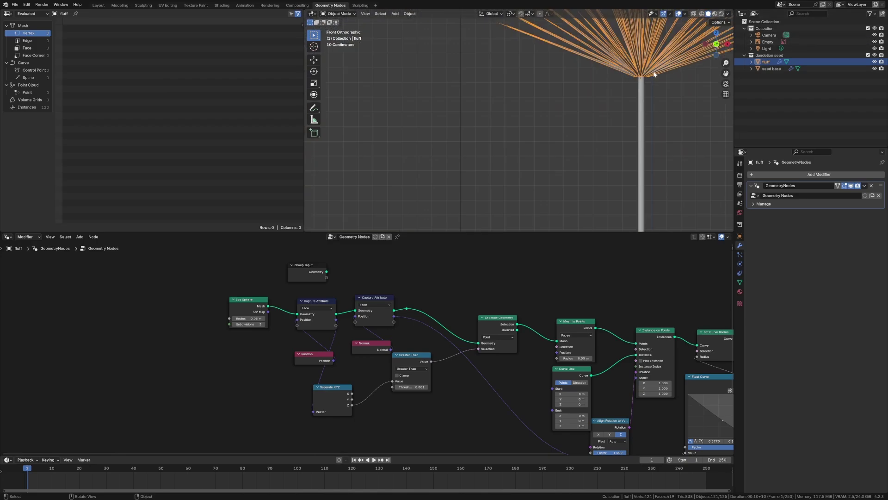
key("g")
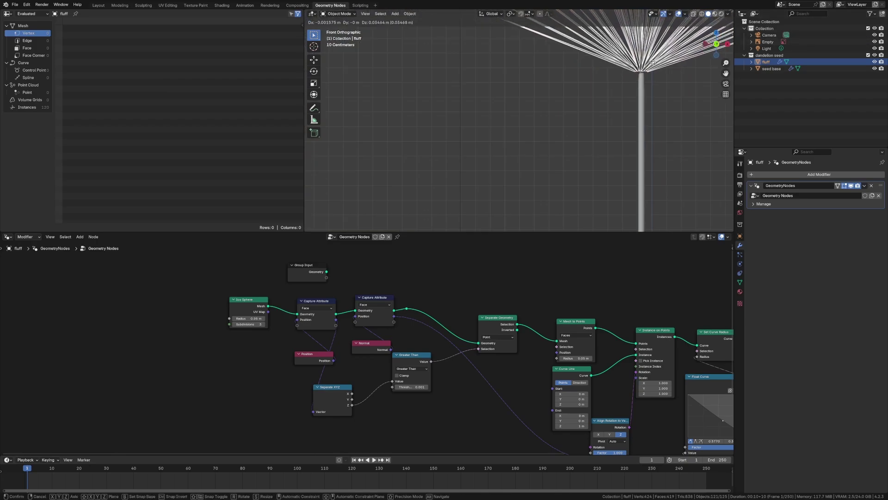
left_click(654, 65)
left_click(671, 99)
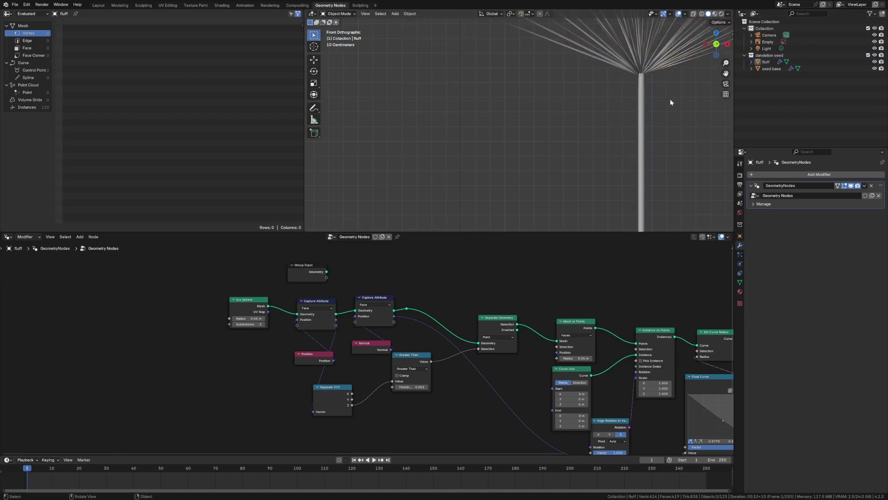
scroll(670, 99, "down", 5)
middle_click_drag(667, 98, 599, 134)
left_click(512, 178)
left_click(521, 111)
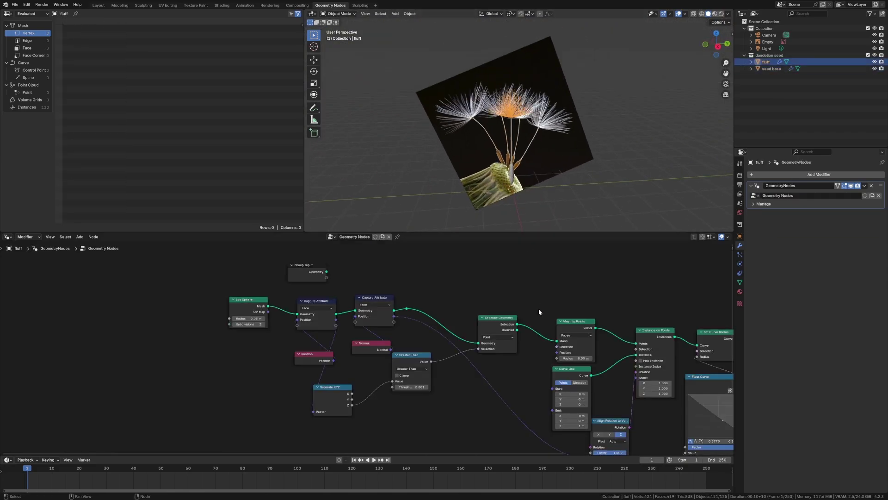
- Spread out the fluff's node tree, spacing the Curve to Mesh, Curve Circle, Float Curve, Mesh to Points and Align Rotation nodes
left_click(576, 204)
middle_click_drag(593, 196, 537, 147)
left_click(508, 120)
middle_click_drag(602, 295, 338, 263)
left_click_drag(507, 297, 547, 281)
left_click_drag(505, 338, 543, 335)
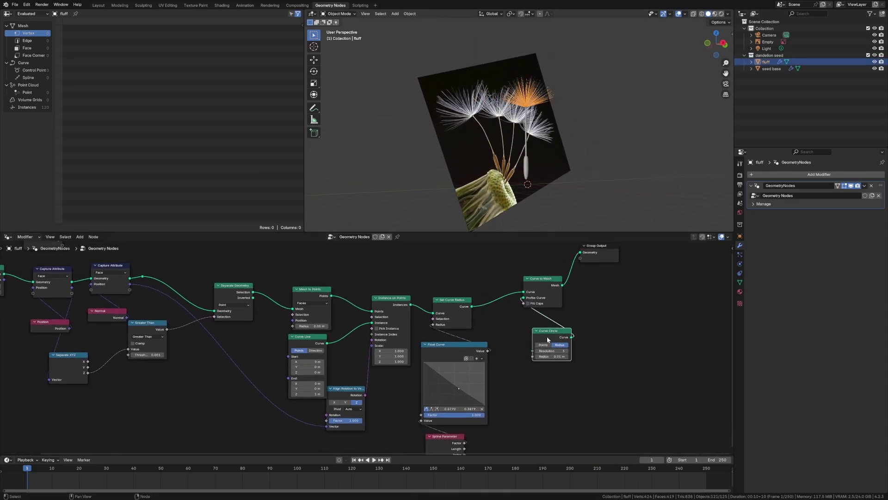
left_click_drag(452, 344, 479, 343)
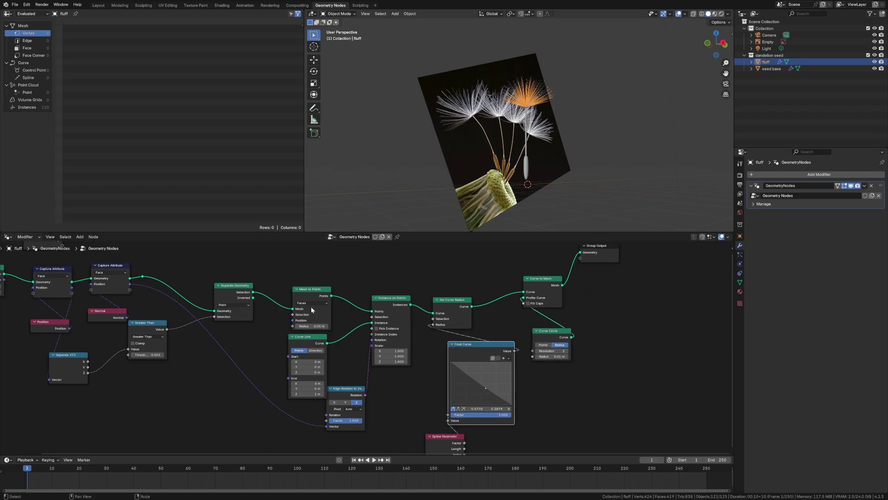
left_click_drag(312, 308, 301, 277)
left_click_drag(345, 396, 363, 411)
left_click_drag(313, 395, 324, 396)
- Join the fluff into the seed base and move the combined seed well clear of the reference image
left_click(607, 157)
middle_click_drag(606, 157, 533, 156)
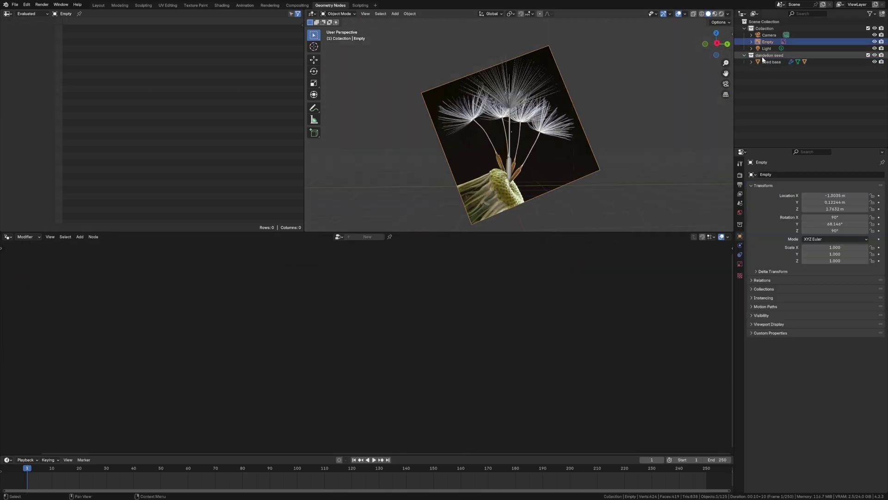
left_click(763, 56)
left_click(771, 61)
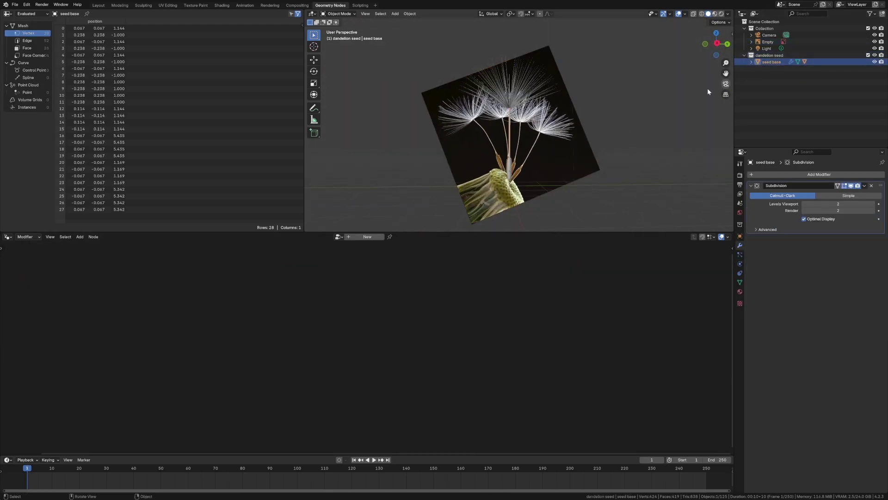
key("g")
left_click(395, 144)
- Move the reference image sideways along the Y direction, away from the world origin
left_click(524, 158)
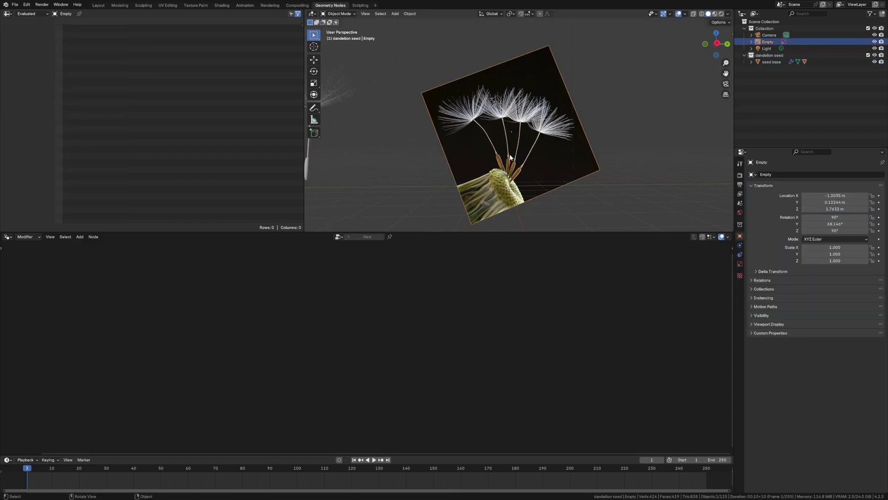
left_click_drag(497, 154, 634, 148)
left_click(584, 163)
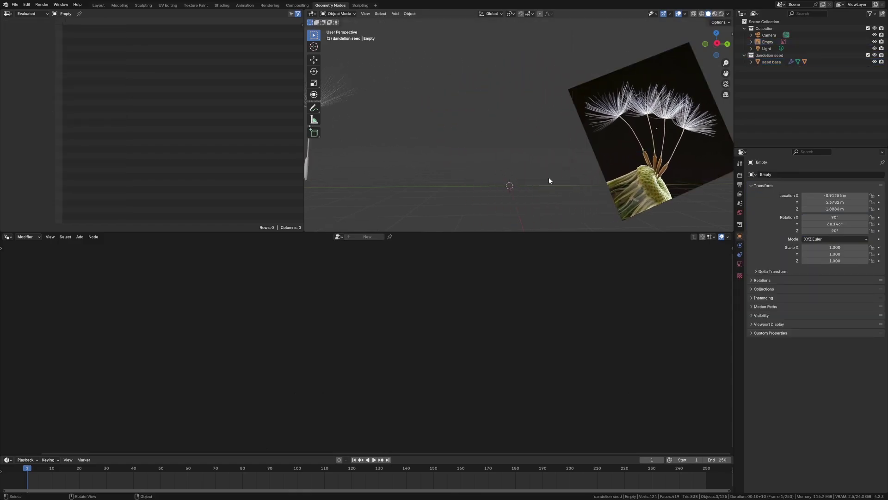
- Add a cube at the world origin with a level 2 Subdivision modifier and enter Edit Mode on it
key("shift+a")
mouse_move(494, 146)
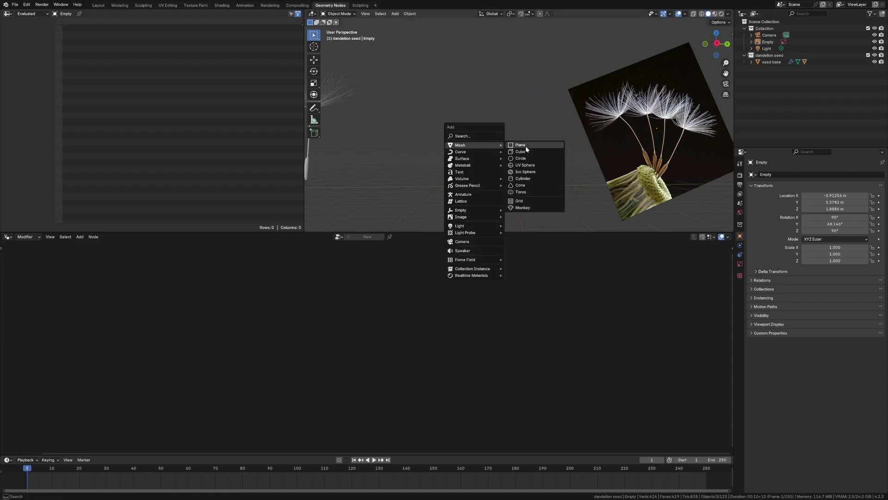
left_click(521, 151)
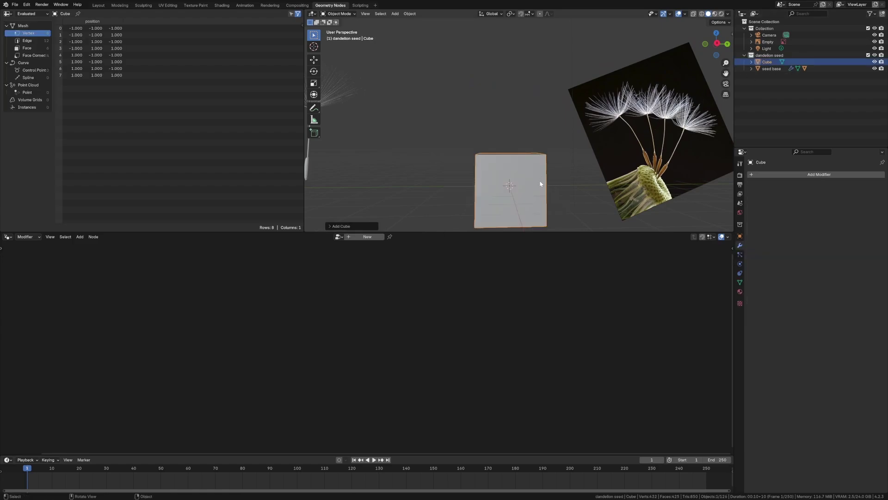
key("ctrl+2")
key("Tab")
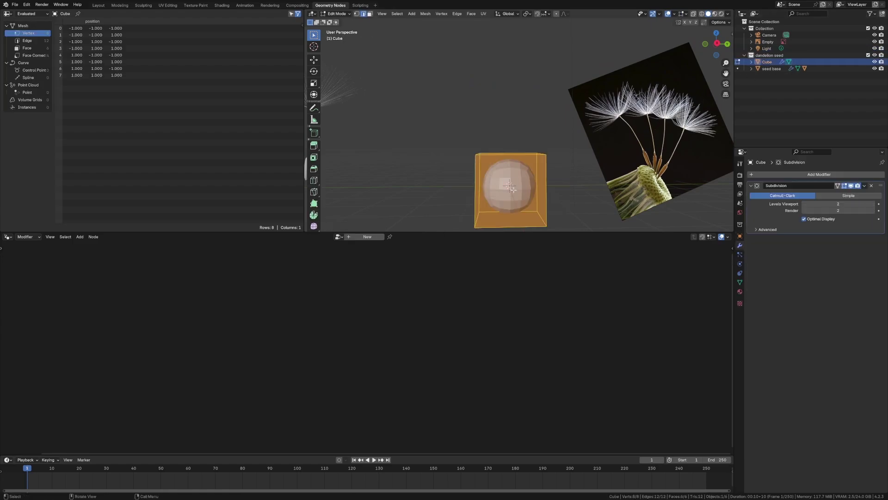
- Cut a horizontal edge loop around the cube's middle and delete the vertices of its lower half
left_click(546, 207)
key("ctrl+r")
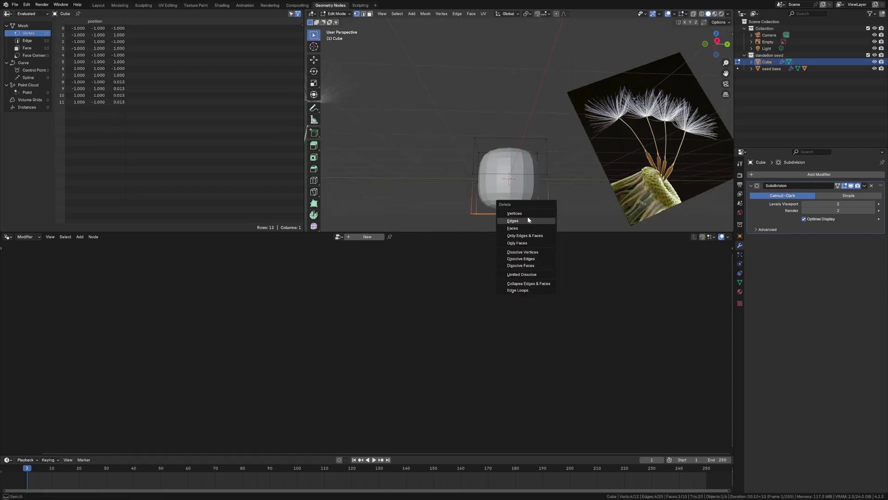
left_click(525, 212)
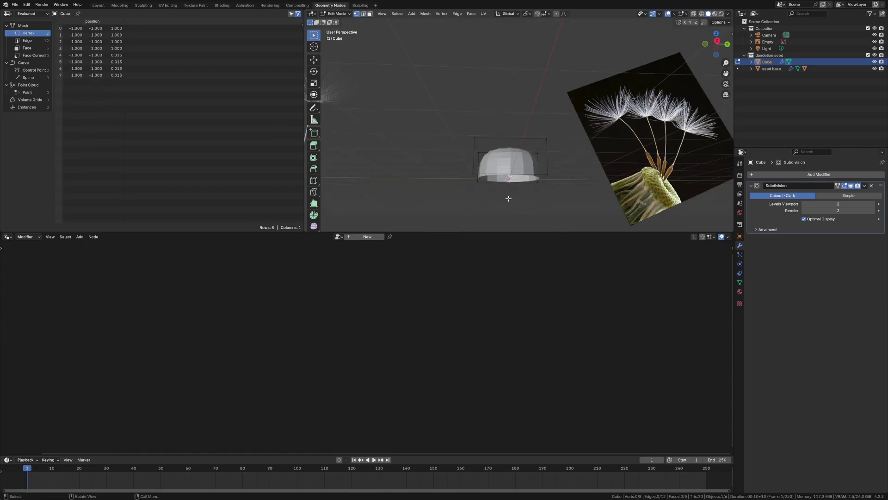
middle_click_drag(508, 198, 517, 219)
- Inset the top face so its corners sit at about ±0.364 m, and extrude it down to about Z 0.595 m
left_click(552, 165)
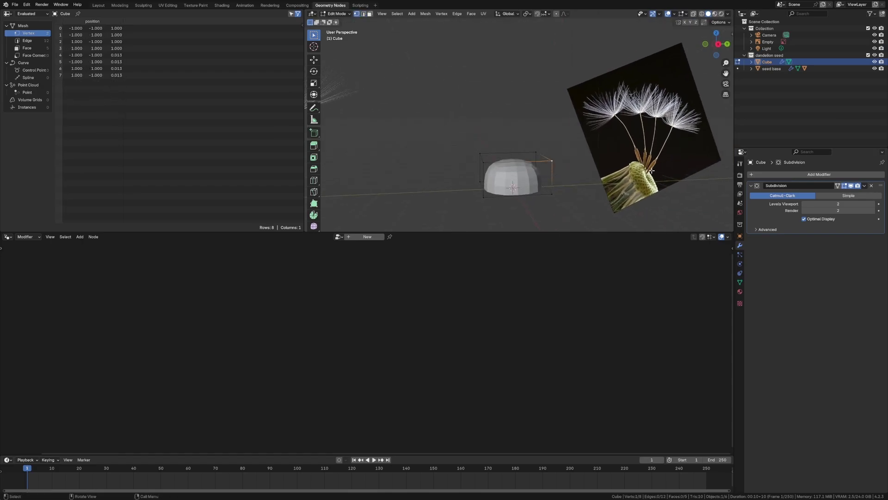
middle_click_drag(567, 178, 546, 198)
key("3")
left_click(526, 158)
key("i")
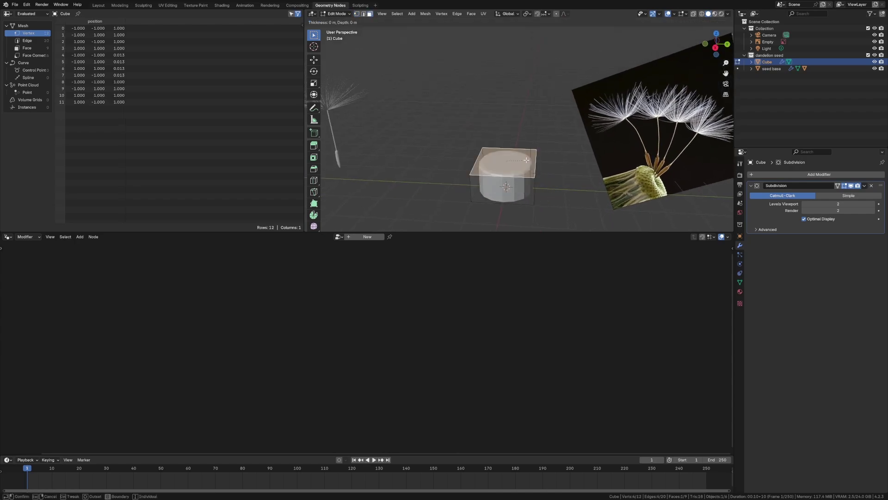
left_click(504, 161)
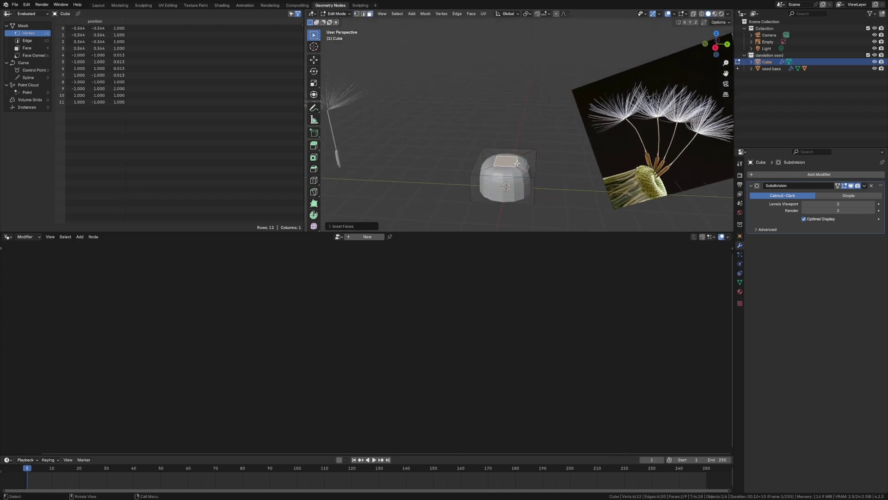
key("e")
left_click(517, 174)
- Turn on X-ray and scale the recess's floor face down to corners at about ±0.251 m
middle_click_drag(517, 175, 519, 203)
middle_click_drag(512, 168, 512, 178)
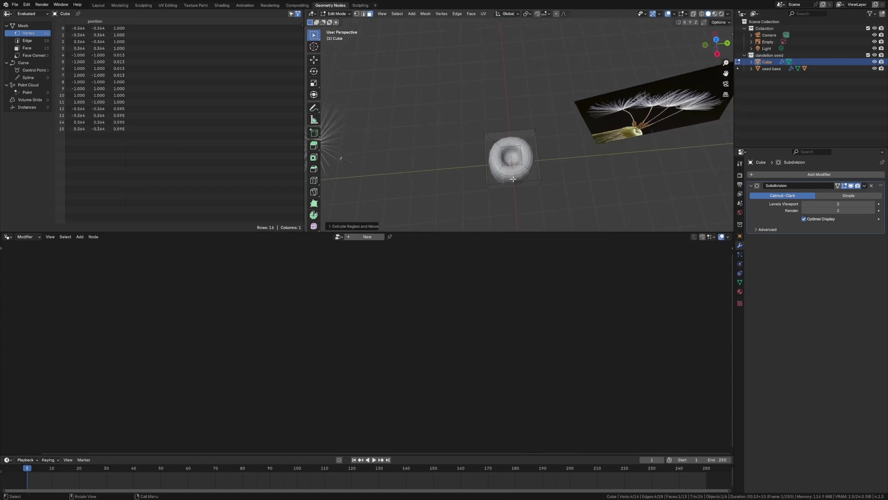
key("alt+z")
left_click(517, 159)
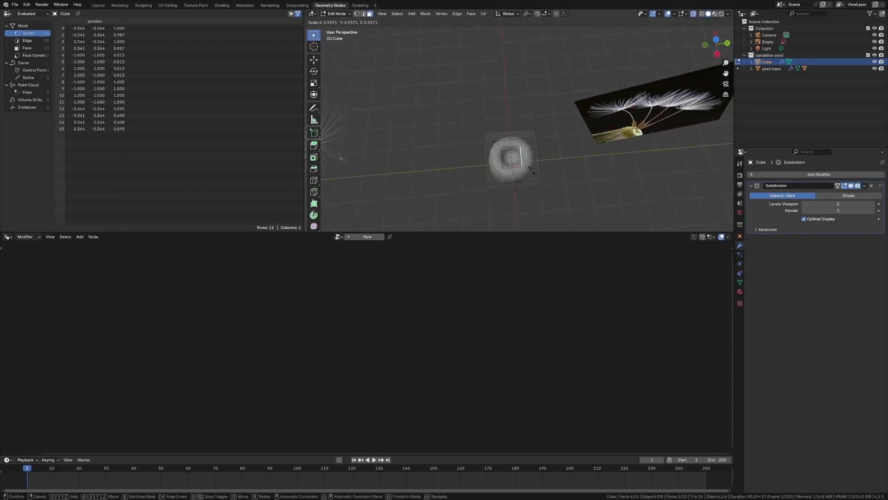
key("2")
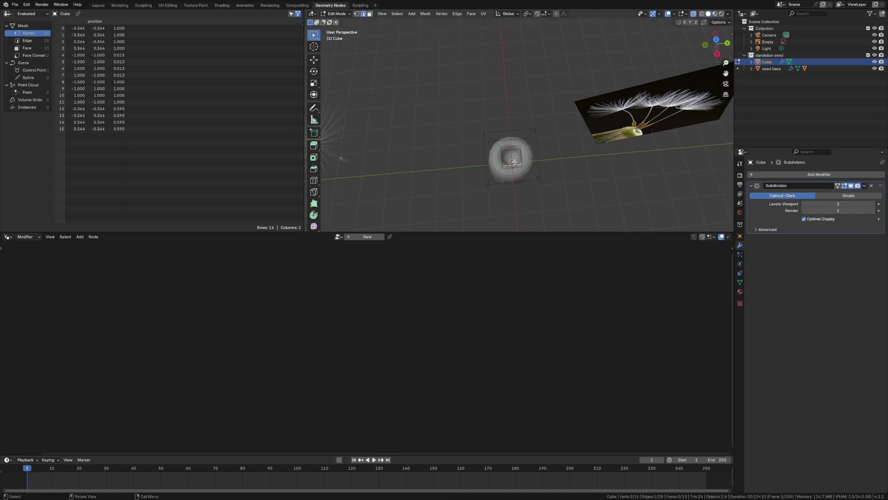
key("3")
left_click(512, 157)
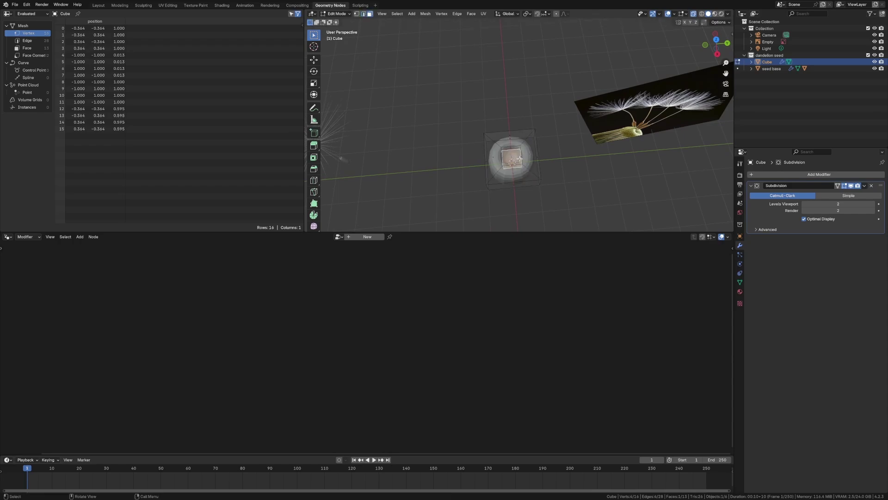
key("s")
left_click(534, 176)
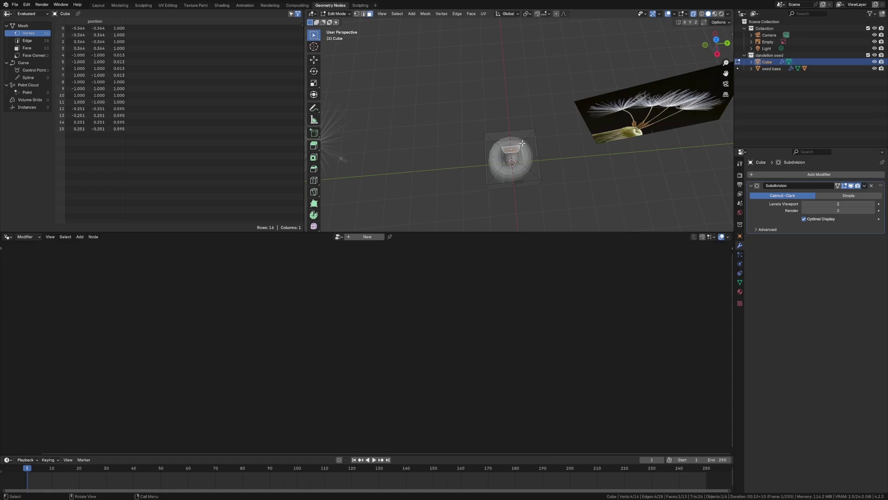
- Select the edge loop around the recess's opening and scale it in to about ±0.231 m
left_click(514, 147, "alt")
left_click(514, 147)
left_click(520, 148, "alt")
left_click(519, 148, "alt")
left_click(516, 146, "alt")
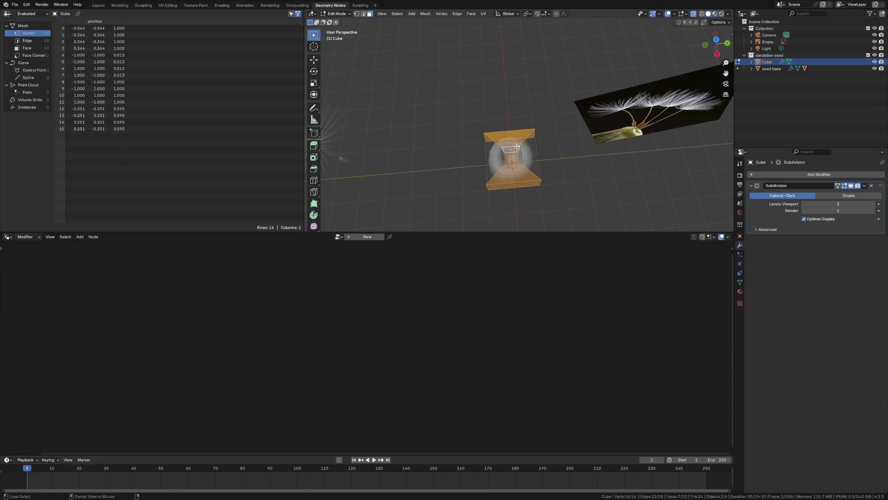
key("ctrl+z")
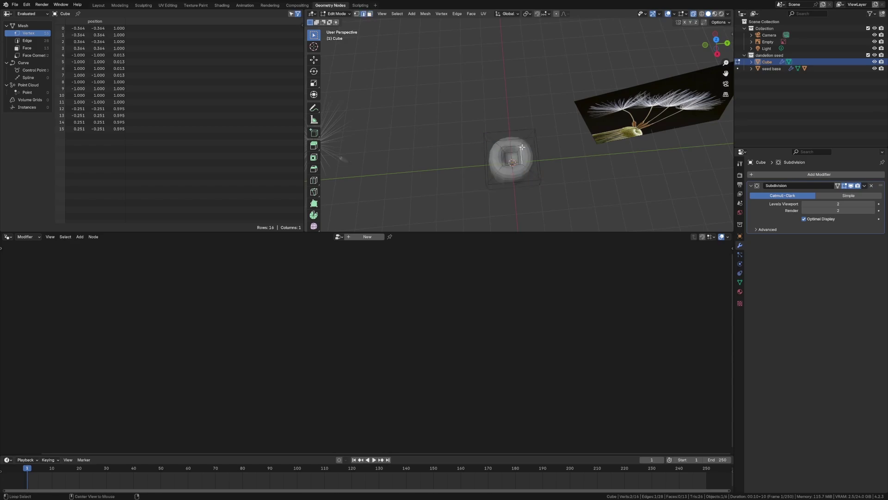
middle_click_drag(547, 169, 537, 139)
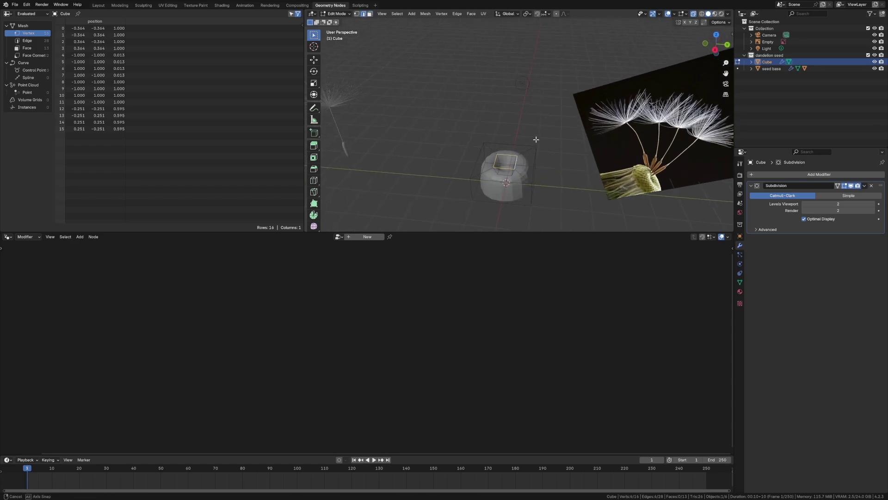
key("s")
left_click(538, 170)
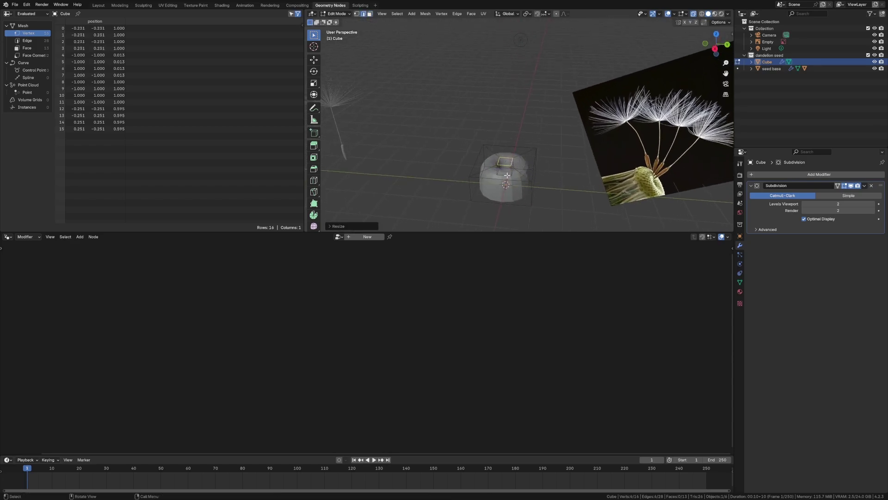
- Shrink the recess's floor to about ±0.152 m and check the shape in Object Mode
mouse_move(532, 176)
middle_mouse_down()
mouse_move(512, 194)
mouse_move(536, 182)
middle_mouse_up()
key("s")
left_click(574, 191)
key("Tab")
middle_click_drag(574, 192, 523, 175)
- Select the outer top edge loop in Edit Mode and scale it out to about ±1.434 m
key("Tab")
key("a")
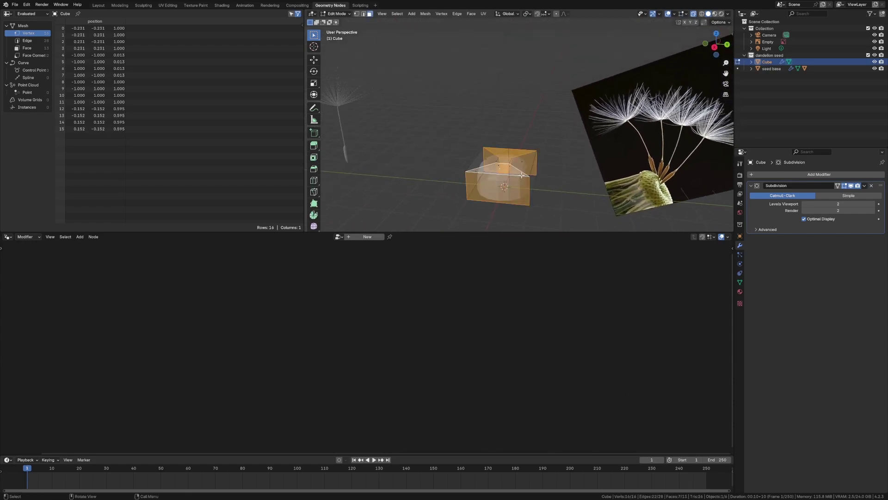
key("2")
key("alt+a")
left_click(533, 167, "alt")
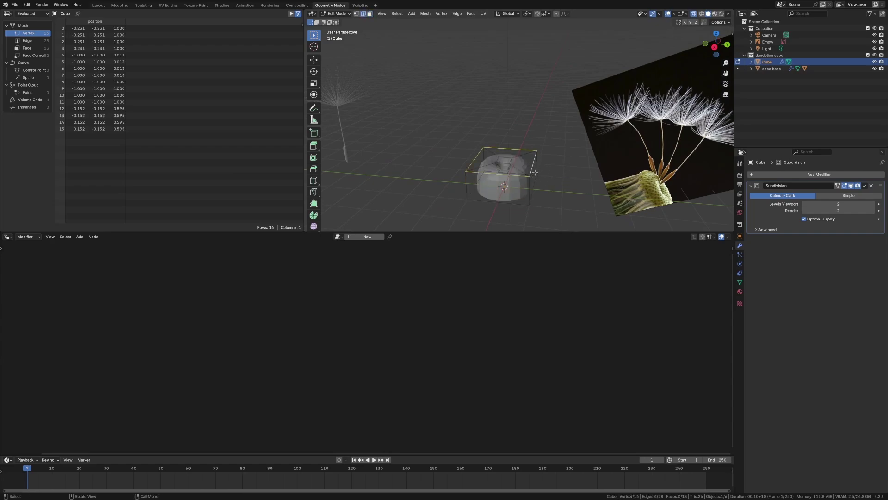
key("s")
left_click(554, 184)
- Narrow the open bottom edge loop to about ±0.816 m and return to Object Mode
left_click(551, 188)
middle_click_drag(555, 198, 640, 160)
left_click(565, 188, "alt")
key("s")
left_click(554, 184)
key("alt+a")
key("Tab")
- Create a new geometry node tree on the bowl-shaped mesh and spread its Group Input and Group Output nodes apart
left_click(519, 185)
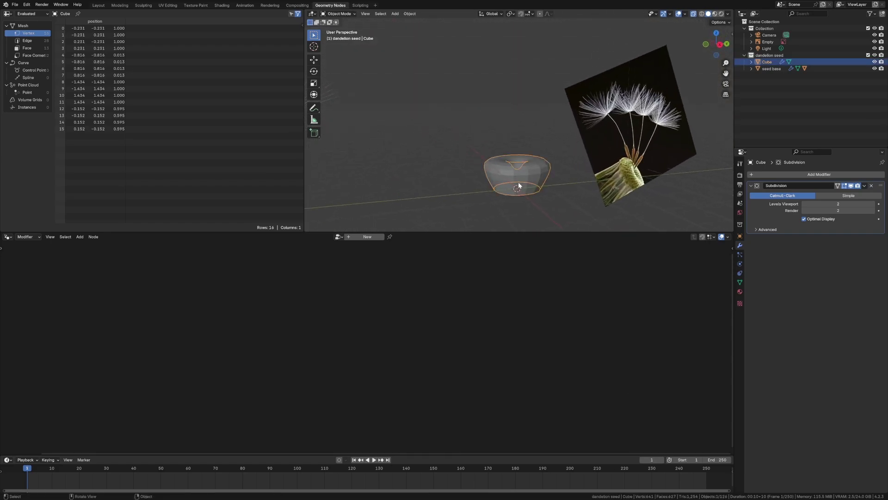
left_click(373, 236)
left_click_drag(300, 273, 426, 285)
left_click_drag(144, 265, 185, 294)
left_click_drag(419, 285, 463, 293)
left_click_drag(184, 298, 222, 311)
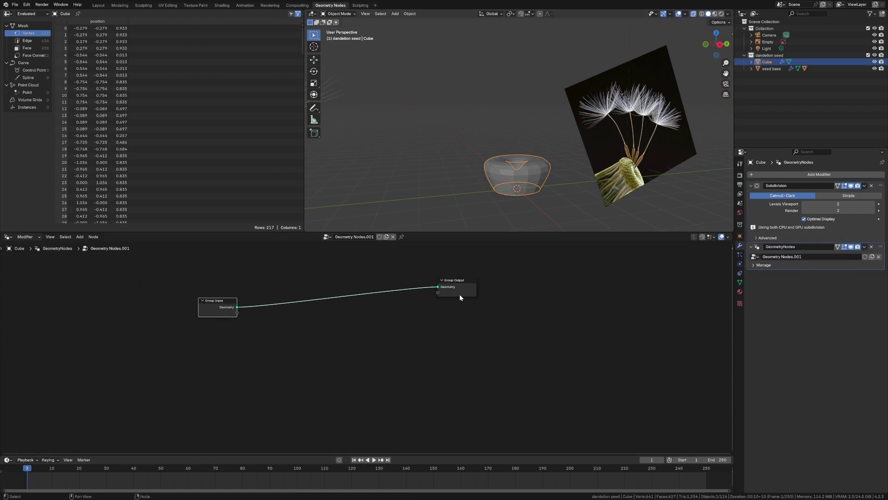
left_click_drag(459, 291, 473, 298)
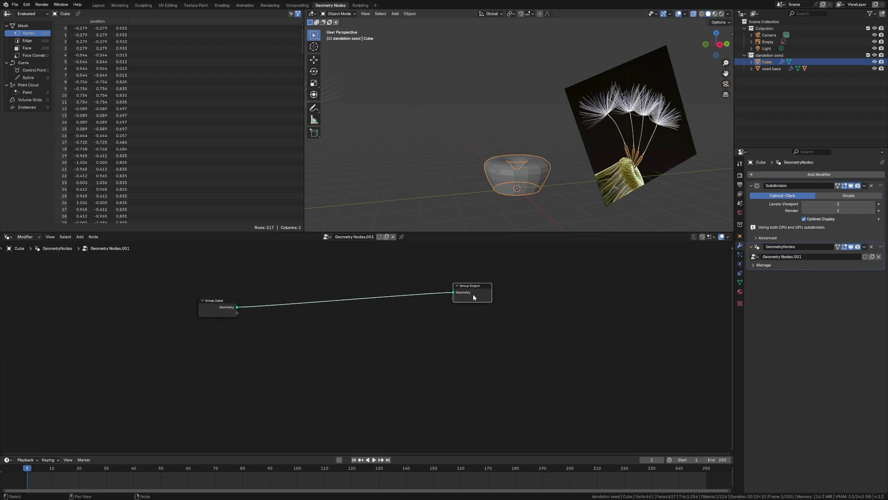
- Examine the flower head's bumpy surface up close in the reference image, and reselect and frame the bowl mesh
left_click(624, 171)
middle_click_drag(624, 171, 513, 147)
scroll(514, 147, "up", 10)
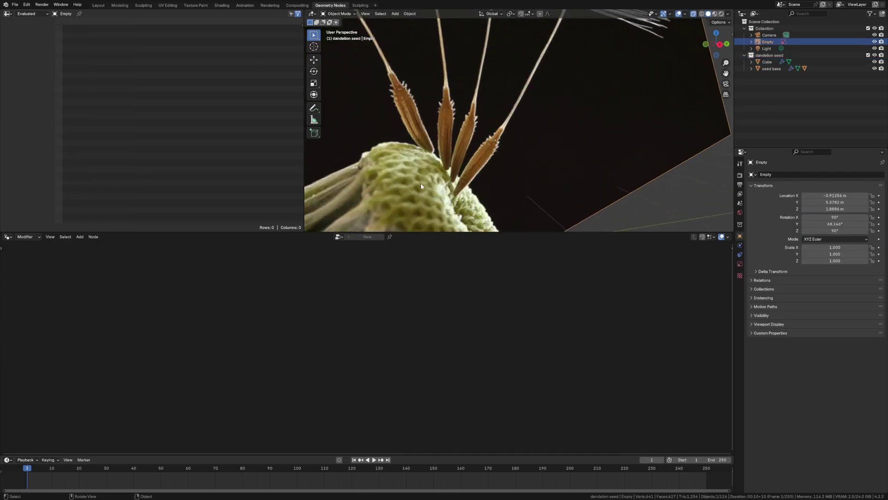
scroll(447, 179, "down", 10)
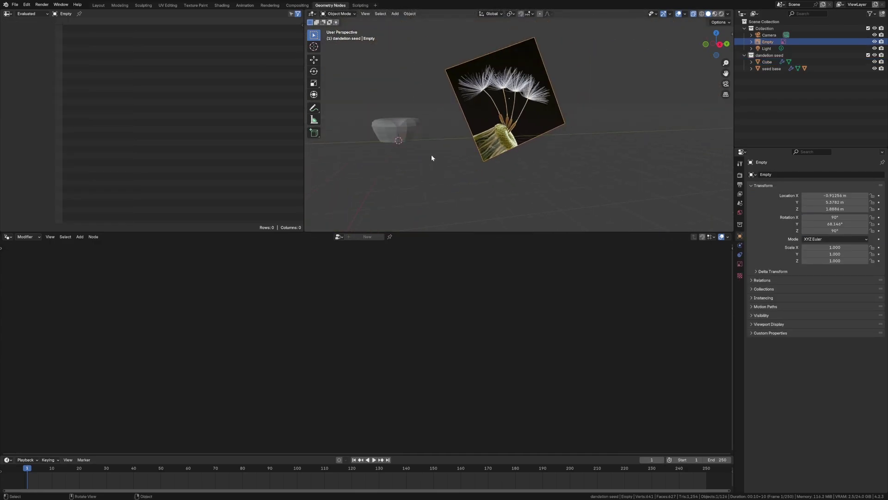
left_click(403, 134)
key("KP_Decimal")
middle_click_drag(559, 156, 509, 169)
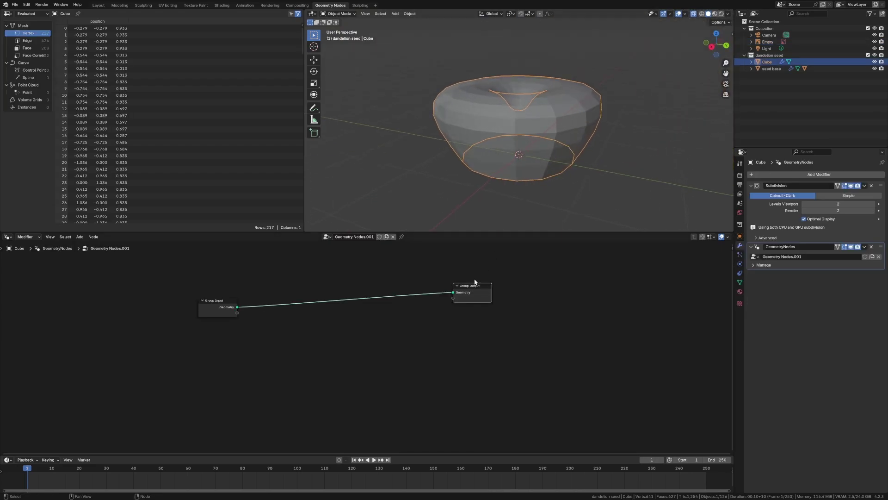
- Widen the gap between Group Input and Group Output and line both nodes up on one level
left_click_drag(479, 287, 530, 304)
mouse_move(212, 305)
left_mouse_down()
mouse_move(233, 299)
mouse_move(218, 299)
left_mouse_up()
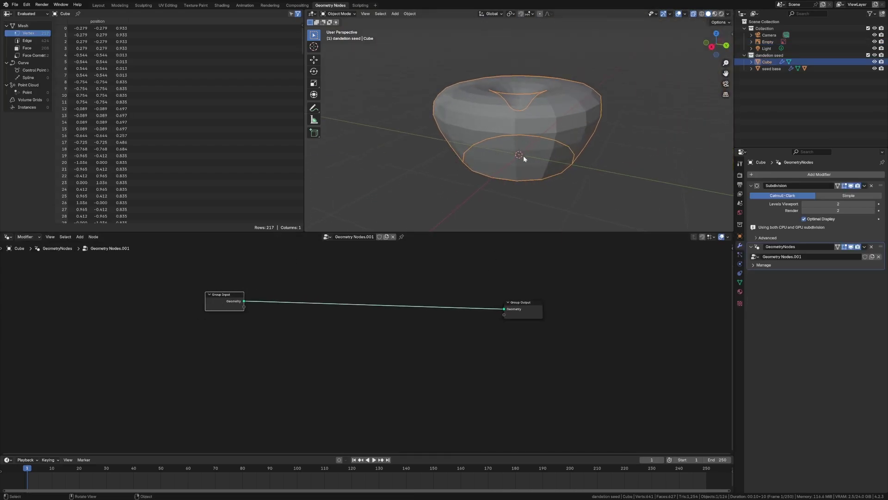
left_click_drag(522, 302, 526, 294)
left_click(229, 302)
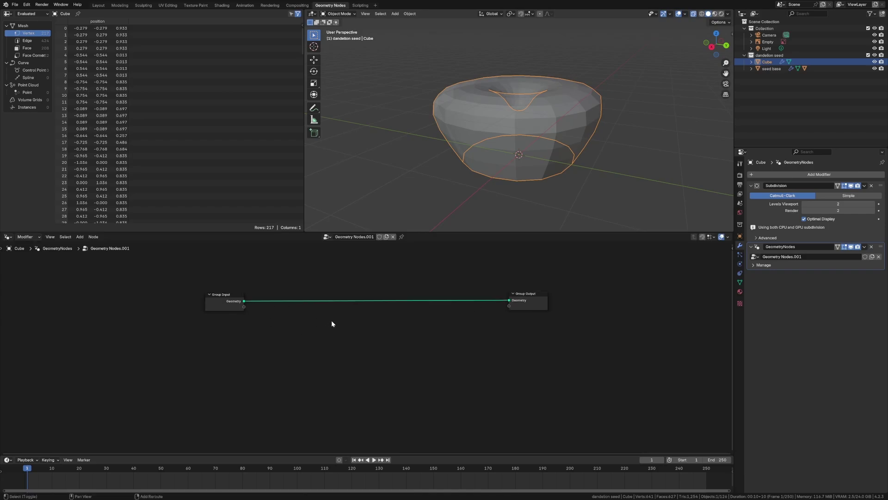
- Insert an Extrude Mesh node on the link between Group Input and Group Output
key("shift+a")
mouse_move(336, 320)
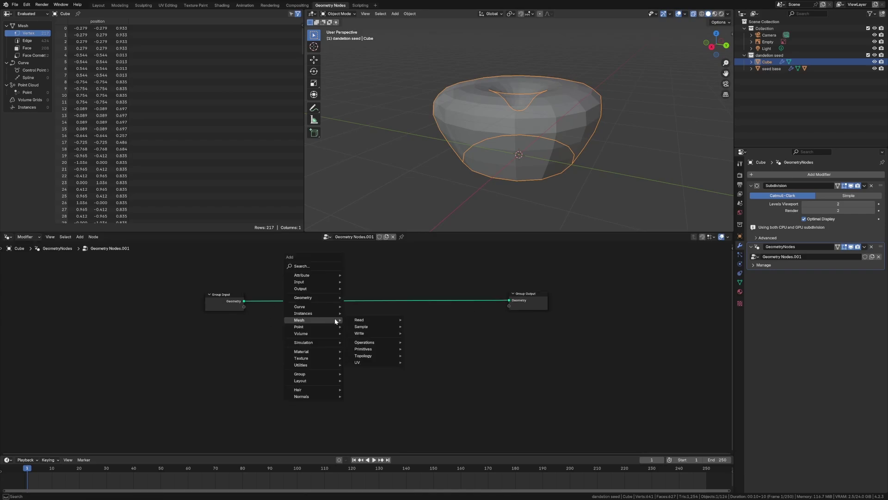
type("extrude")
key("Return")
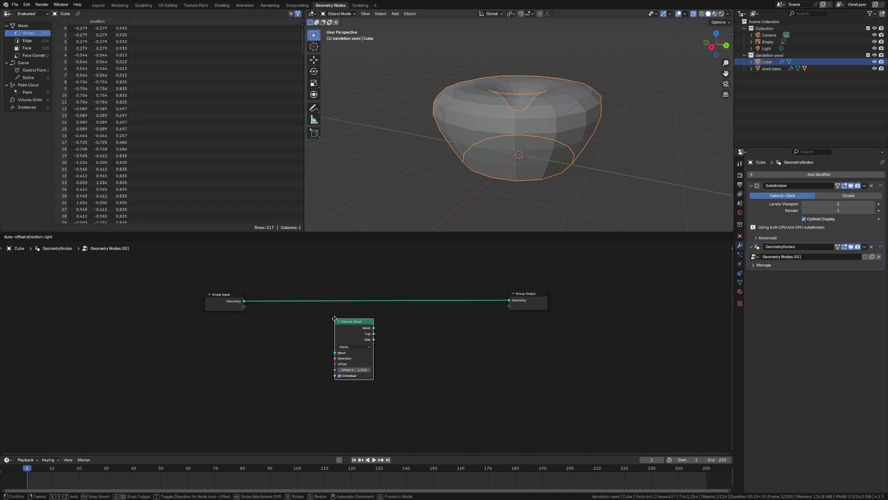
left_click(331, 281)
scroll(536, 121, "down", 2)
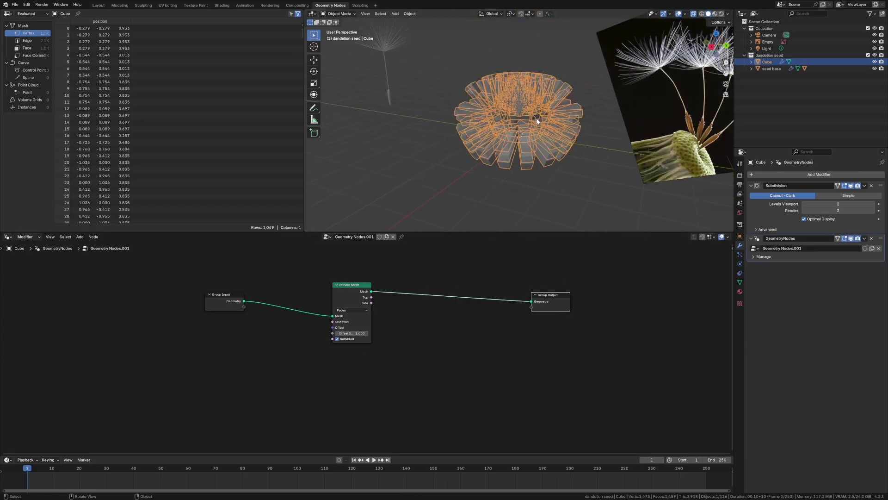
- Set the Extrude Mesh Offset Scale to 0.54 and turn off X-ray to inspect the extruded faces from above
left_click(359, 333)
type(".54")
key("Return")
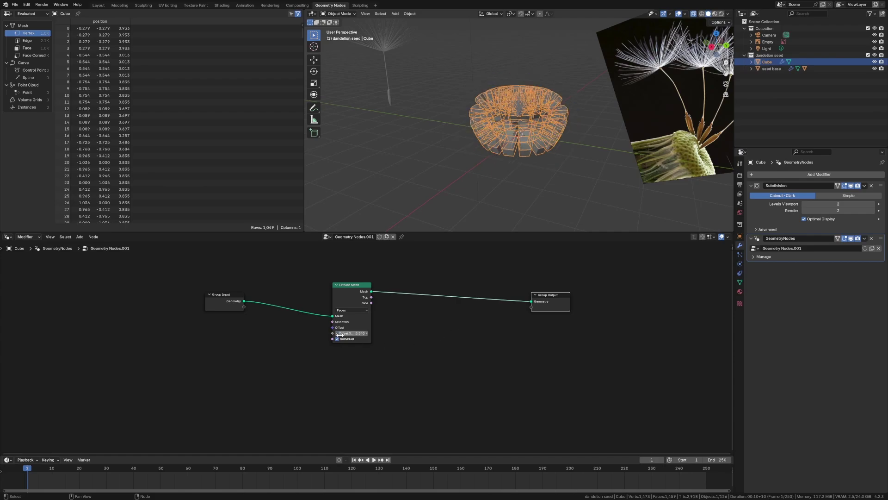
left_click(413, 206)
mouse_move(499, 139)
middle_mouse_down()
mouse_move(515, 156)
mouse_move(525, 125)
mouse_move(508, 135)
mouse_move(526, 159)
mouse_move(520, 112)
middle_mouse_up()
left_click(522, 137)
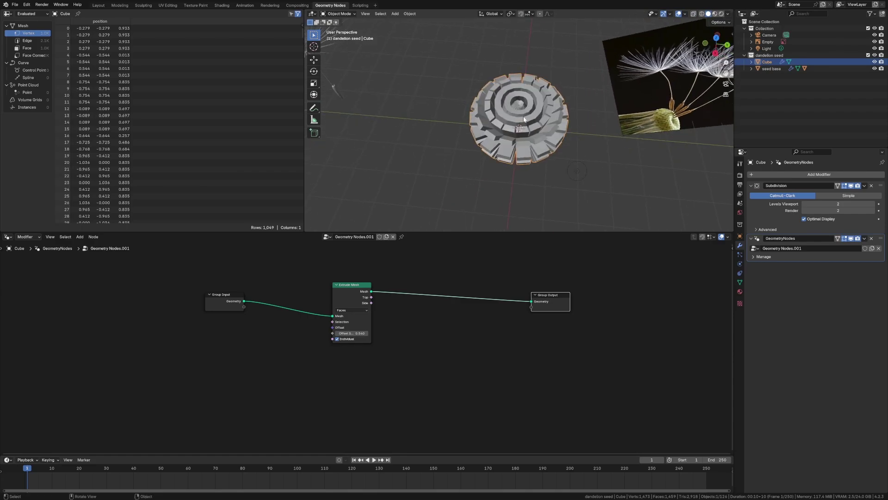
- Make room beside Group Input and add a Gradient Texture node set to Spherical below the Extrude Mesh link
left_click_drag(218, 298, 184, 295)
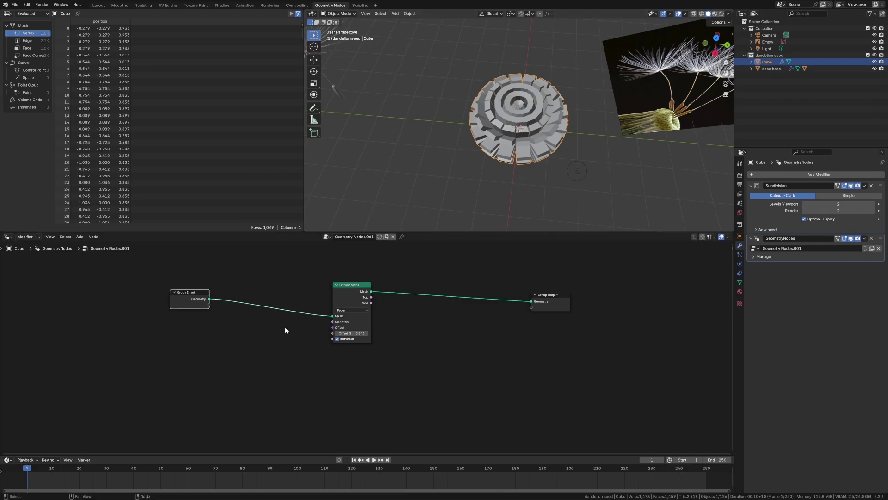
key("shift+a")
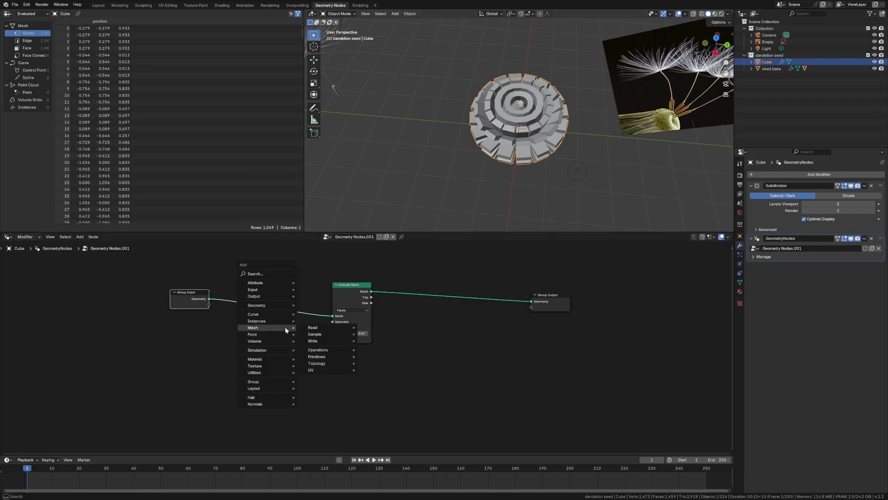
type("gradi")
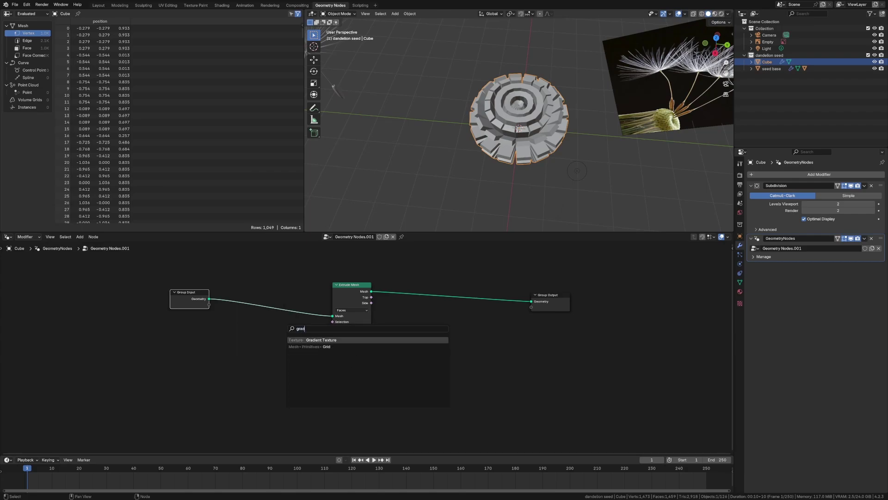
key("Return")
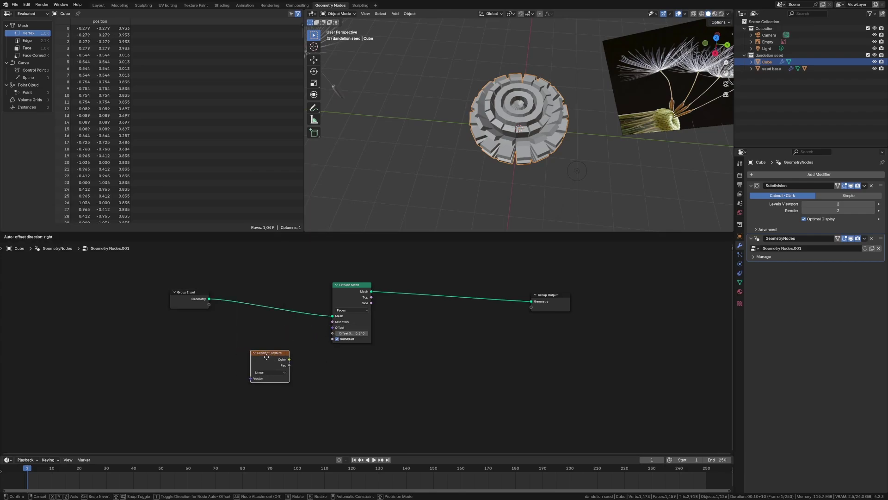
left_click(247, 359)
left_click(275, 368)
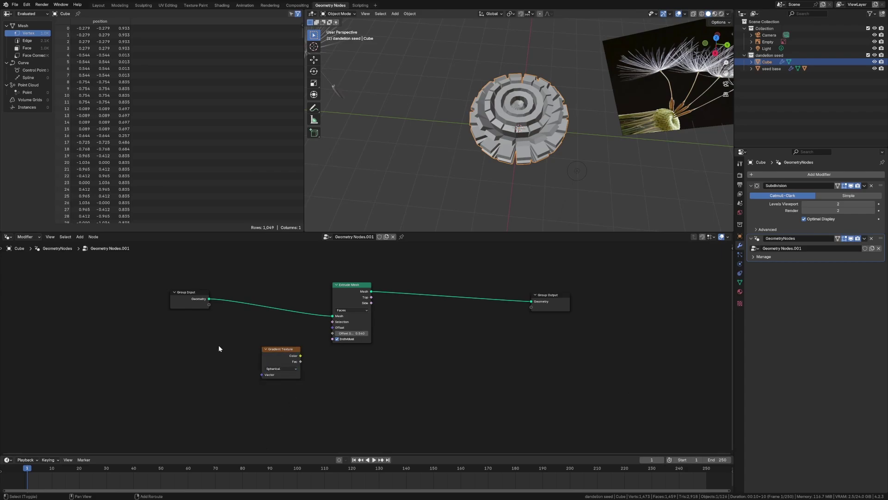
- Insert a Capture Attribute node on the link between Group Input and Extrude Mesh, with its domain set to Face
key("shift+a")
mouse_move(219, 346)
type("captu")
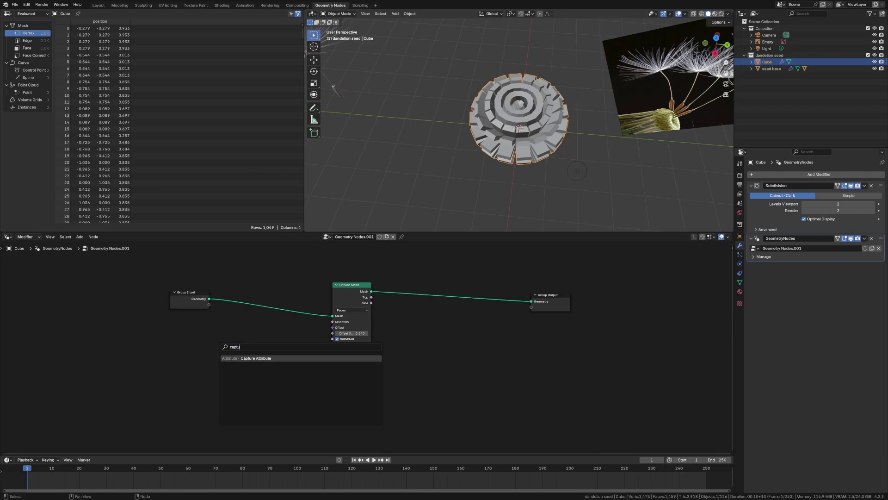
key("Return")
left_click(252, 285)
left_click(270, 303)
left_click(271, 324)
- Add a Position node, capture its output in Capture Attribute, and feed the captured Position into the Gradient Texture's Vector
key("shift+a")
type("position")
key("Return")
left_click(262, 353)
left_click_drag(263, 354, 250, 315)
left_click_drag(289, 315, 311, 372)
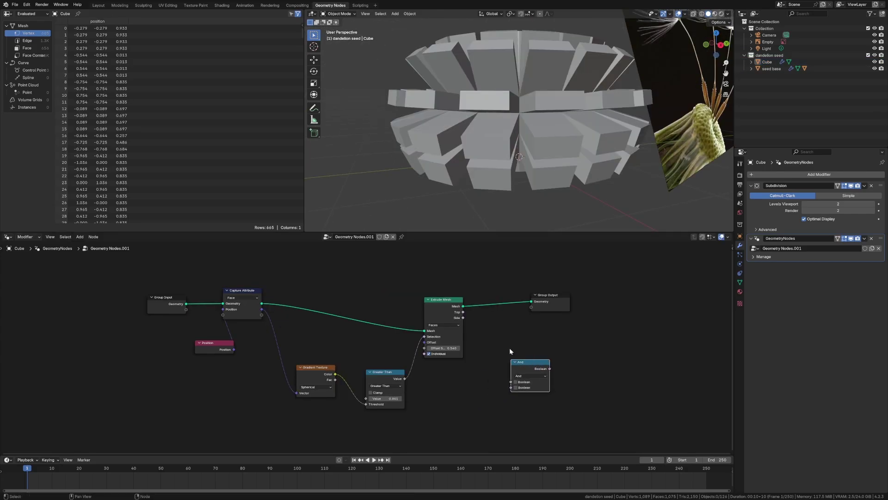
- Place a Boolean Math node set to And below Group Output and preview the Greater Than value on the captured geometry in a Viewer
left_click(511, 350)
middle_click_drag(579, 137, 501, 193)
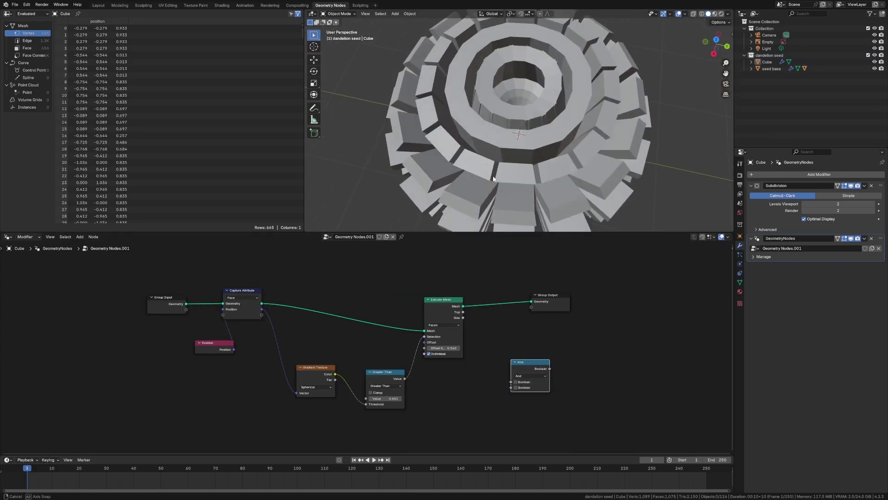
left_click(407, 384, "ctrl+shift")
left_click(403, 380, "ctrl+shift")
left_click(241, 296, "ctrl+shift")
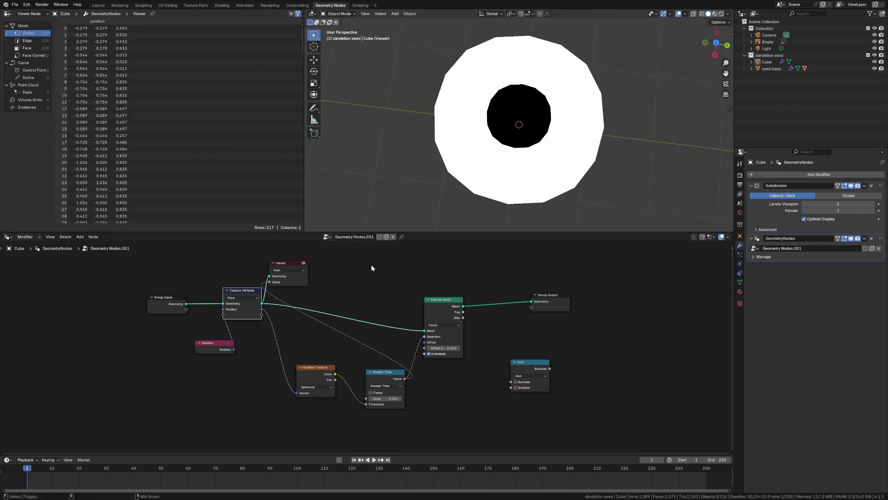
- Move the Viewer beside the And node, shift Greater Than and Gradient Texture back, and inspect the selection mask from the side
left_click(292, 279)
left_click_drag(293, 279, 519, 385)
left_click_drag(387, 378, 369, 370)
left_click_drag(313, 380, 293, 375)
middle_click_drag(519, 185, 534, 154)
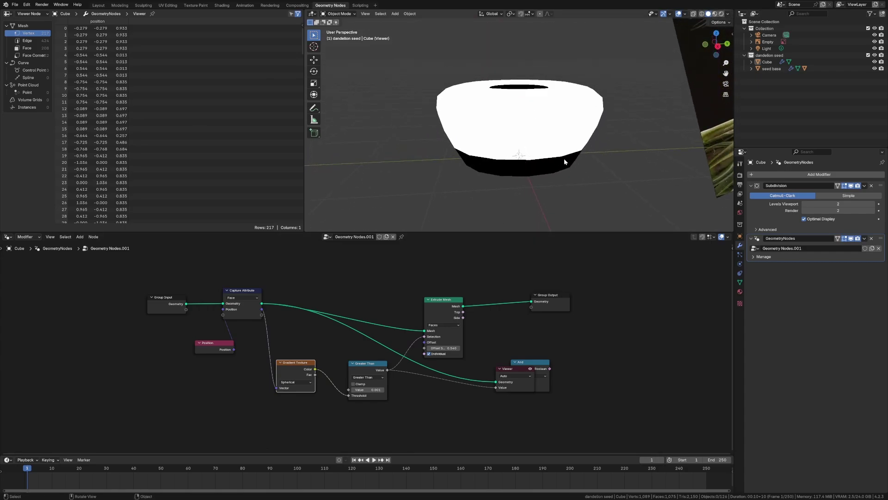
- Delete the Viewer and examine the selected extruded faces from below and above
left_click(452, 310, "ctrl+shift")
mouse_move(531, 95)
middle_mouse_down()
mouse_move(529, 149)
mouse_move(525, 53)
middle_mouse_up()
left_click(504, 286)
key("x")
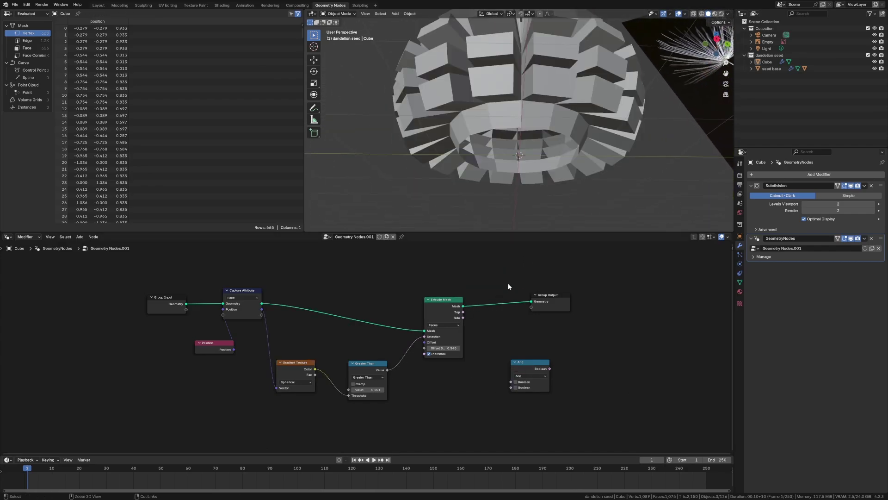
middle_click_drag(545, 122, 519, 112)
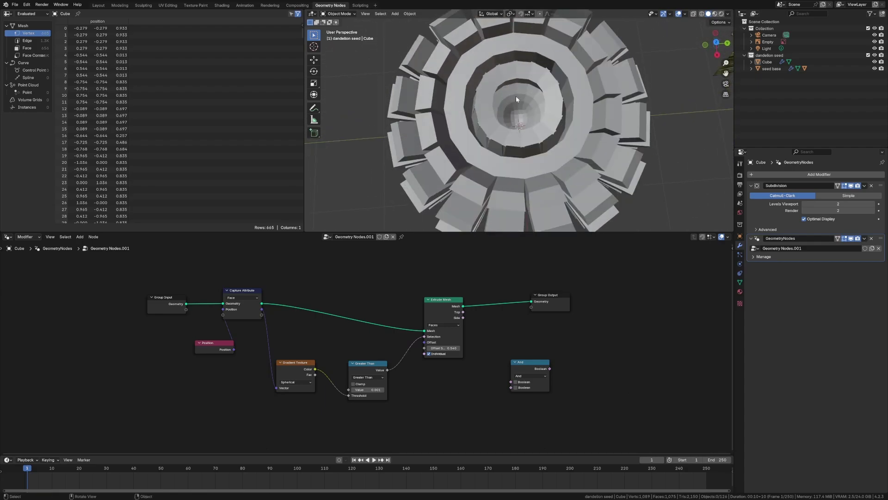
- Rearrange Extrude Mesh, Greater Than, Gradient Texture, Capture Attribute and Position into a tidier layout with more room before Extrude Mesh
left_click_drag(443, 303, 416, 288)
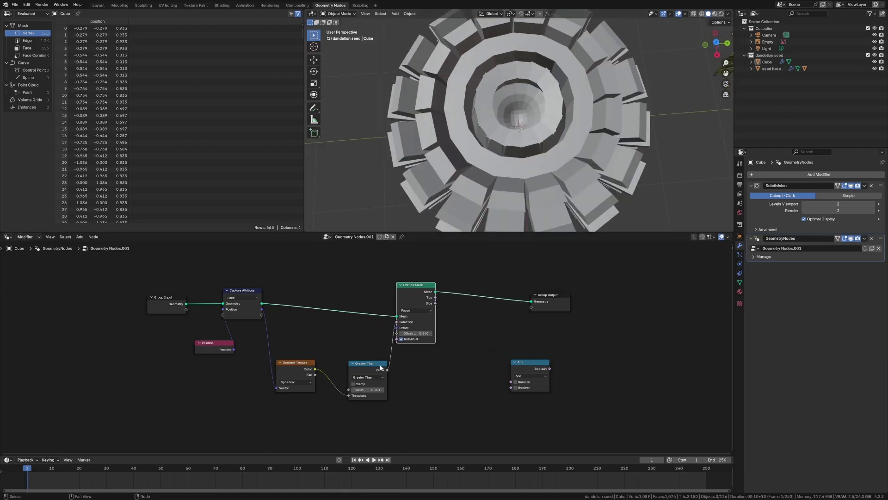
left_click_drag(366, 370, 355, 368)
left_click_drag(294, 365, 283, 358)
left_click_drag(243, 315, 244, 320)
left_click(406, 303)
left_click_drag(361, 368, 353, 359)
left_click_drag(247, 319, 239, 324)
left_click_drag(214, 350, 201, 357)
left_click_drag(274, 364, 290, 367)
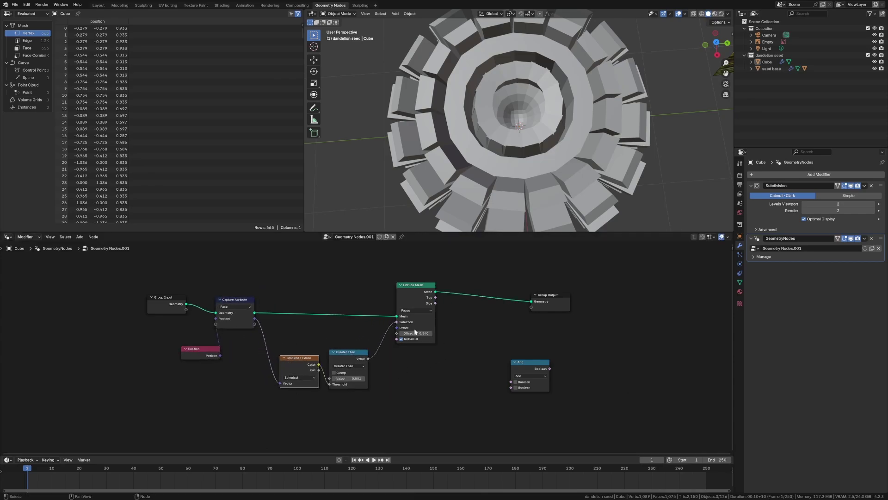
left_click_drag(412, 287, 428, 278)
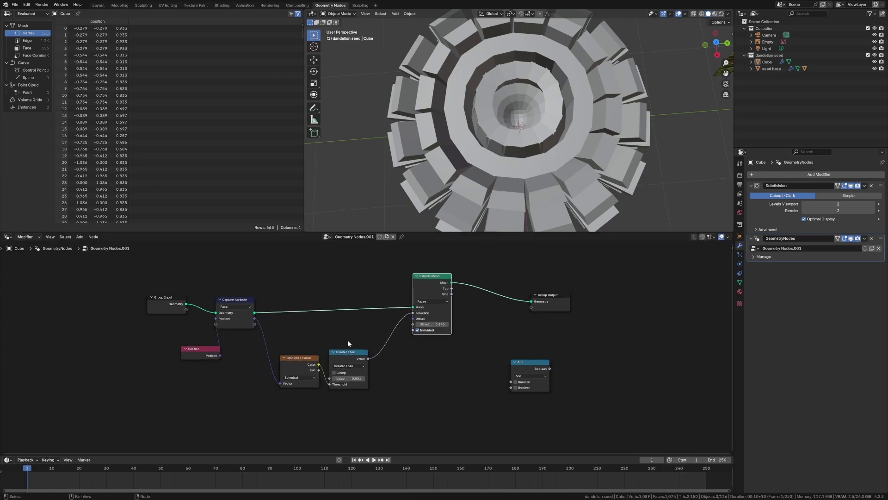
- Join Gradient Texture and Greater Than in a frame and move it below the main geometry link
left_click_drag(396, 424, 277, 368)
key("ctrl+j")
left_click(303, 334)
left_click(321, 342)
left_click_drag(321, 344, 314, 384)
left_click(322, 365)
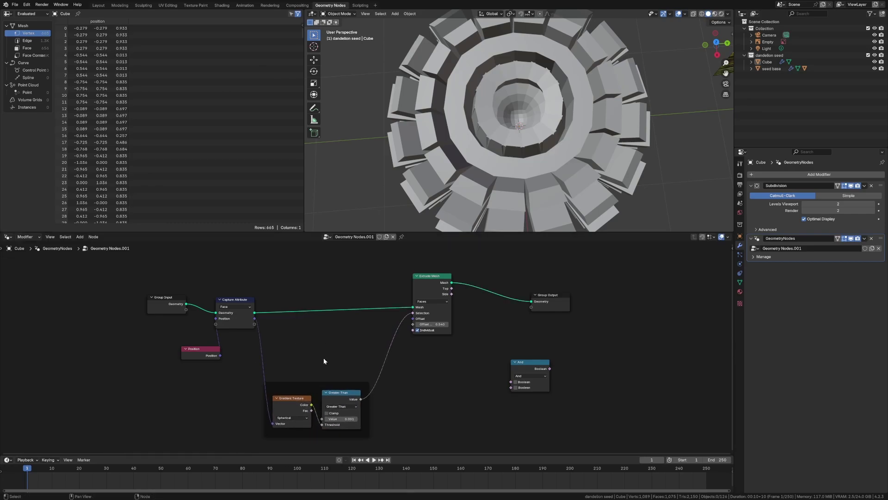
- Label the frame around Gradient Texture and Greater Than "face selection"
left_click(311, 385)
key("F2")
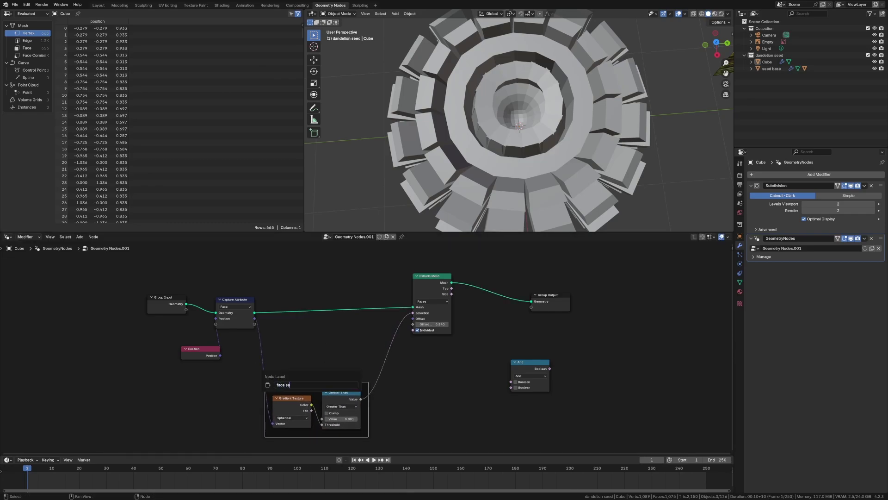
type("ion")
key("Return")
left_click(355, 365)
- Move the And and Extrude Mesh nodes apart to make room and add a Mesh to Points node beside the face selection frame
left_click(430, 296)
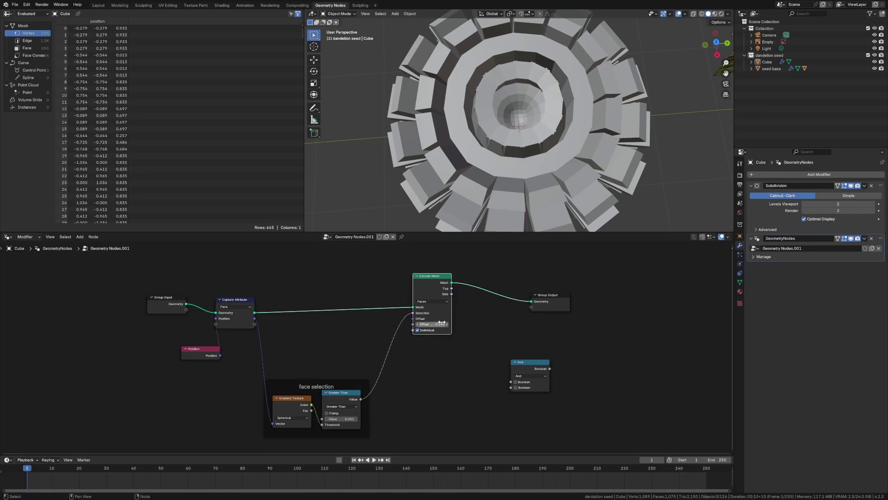
left_click_drag(536, 363, 604, 354)
left_click_drag(437, 281, 422, 270)
left_click(387, 396)
key("shift+a")
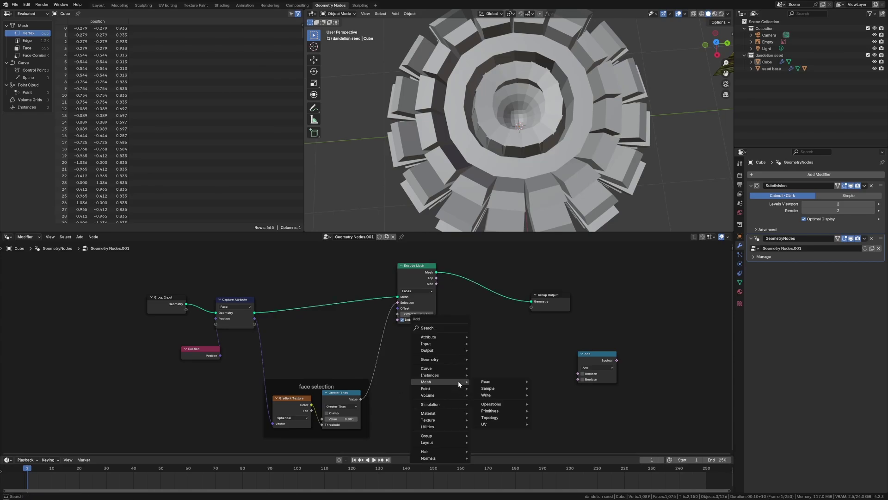
type("mesh to")
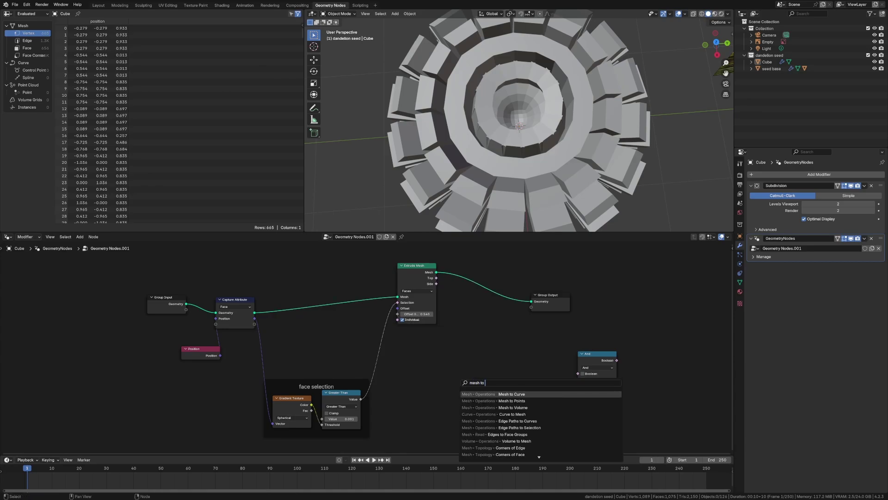
type("p")
key("Return")
left_click(458, 382)
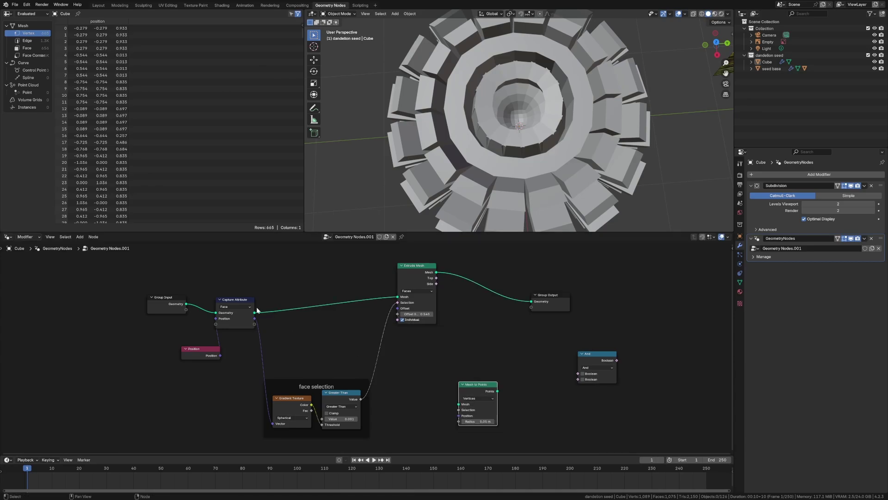
- Feed the captured geometry and the Greater Than selection into Mesh to Points and set it to Faces
left_click_drag(255, 313, 458, 404)
left_click_drag(360, 398, 458, 409)
left_click(478, 398)
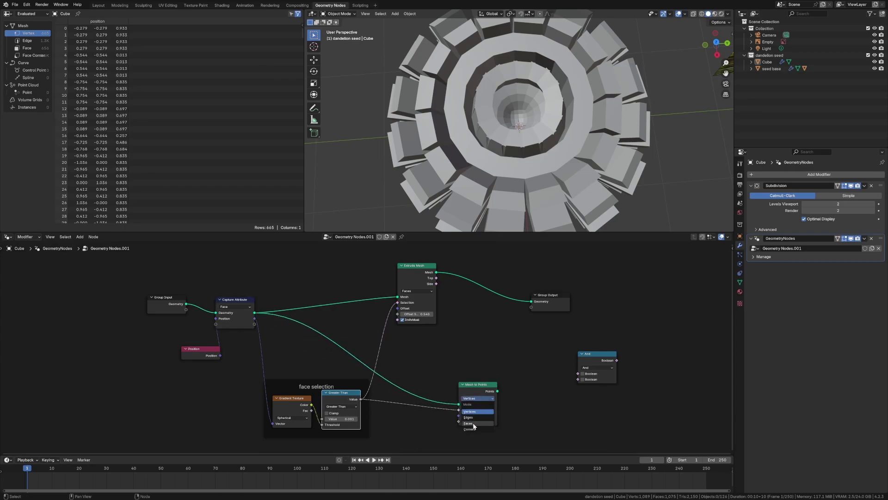
left_click(468, 422)
- Insert a Join Geometry node before Group Output and connect the Mesh to Points output to it
key("shift+a")
type("join g")
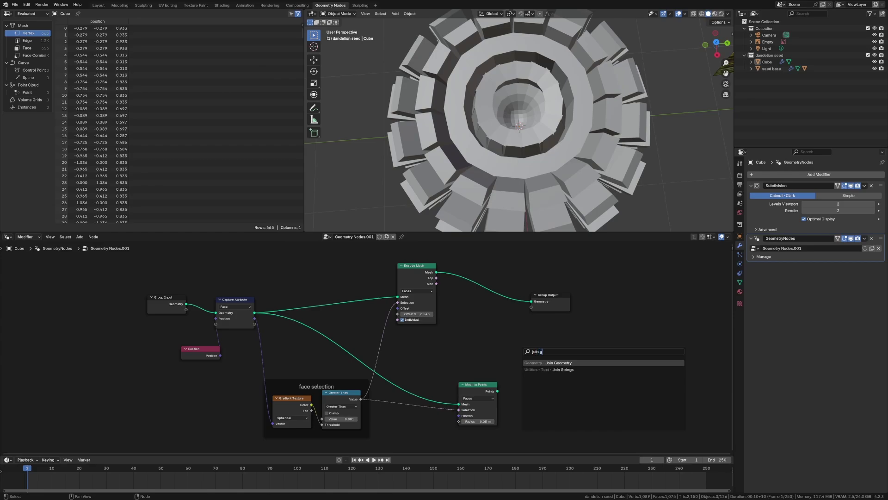
key("Return")
left_click(479, 285)
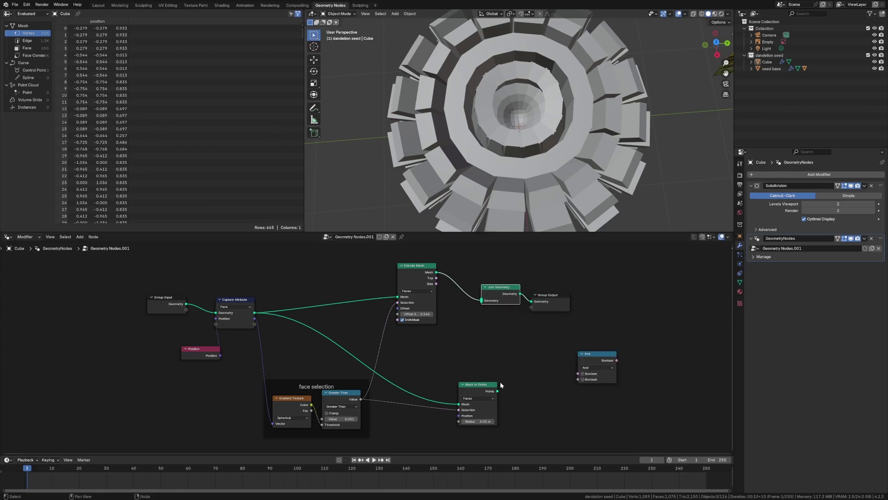
left_click_drag(498, 390, 481, 300)
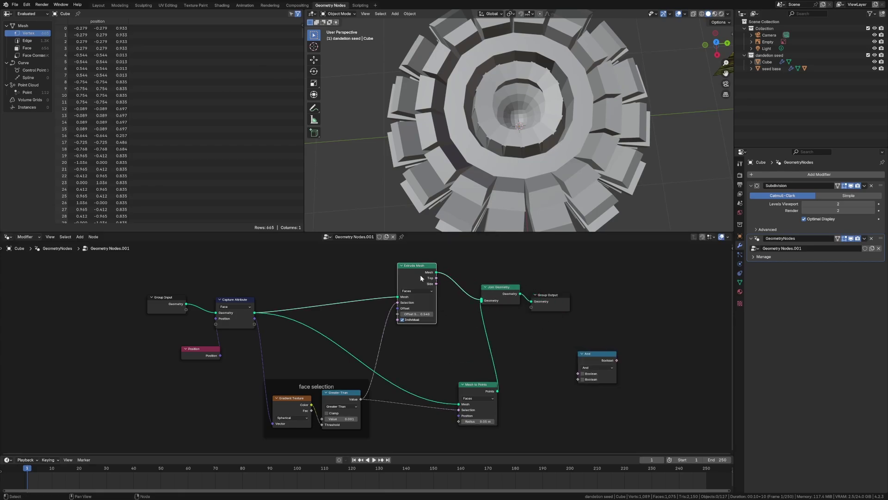
- Set the Extrude Mesh Offset Scale to 0 and inspect the points on the flower head's faces
left_click(417, 314)
type("0")
key("Return")
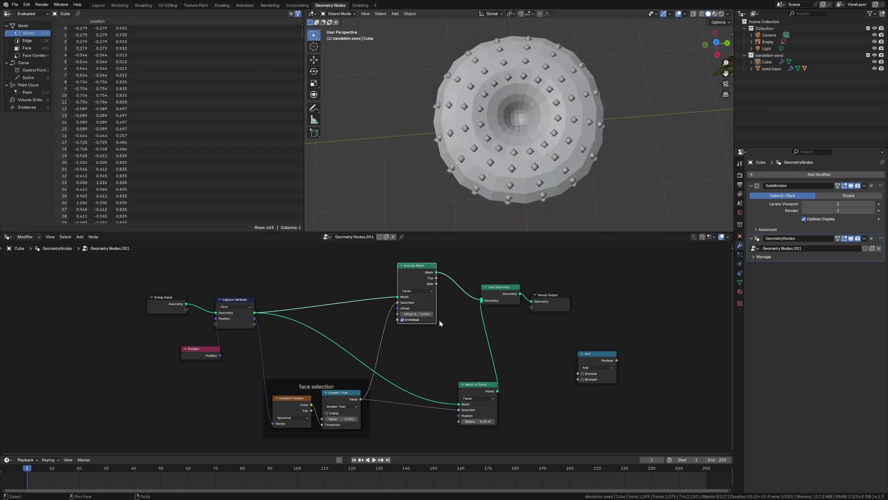
middle_click_drag(502, 144, 497, 194)
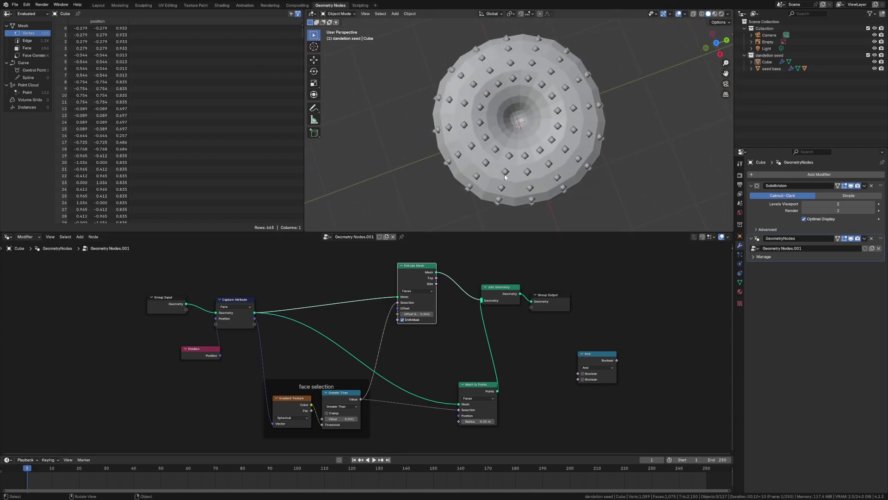
left_click_drag(416, 269, 418, 273)
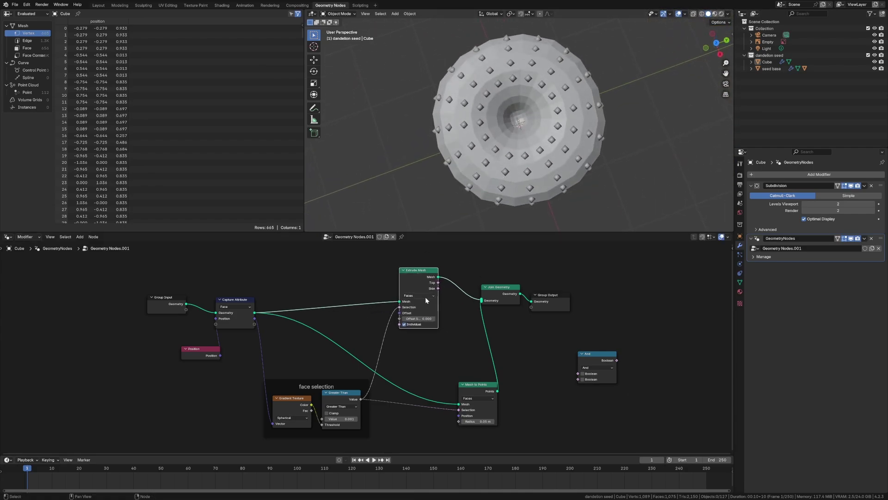
- Move Join Geometry, Group Output and And farther away, then preview Extrude Mesh's Top selection in a Viewer placed below the link
left_click_drag(646, 404, 593, 313)
left_click(403, 280, "ctrl+shift")
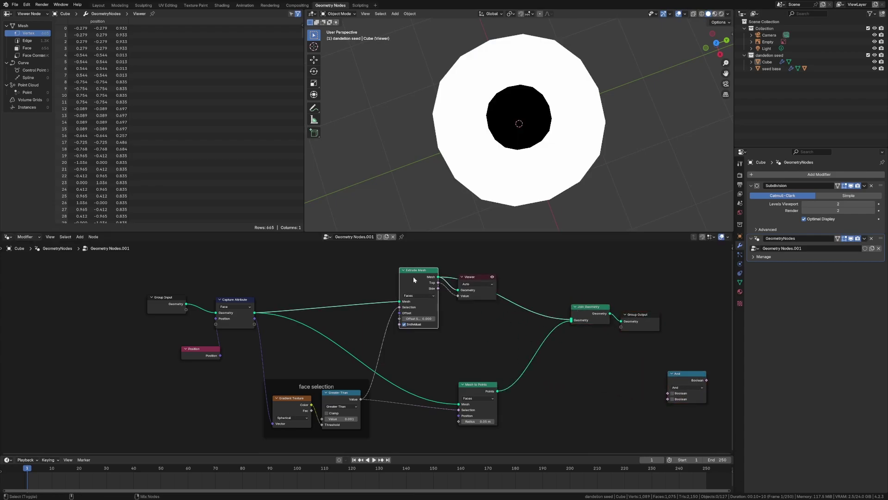
middle_click_drag(518, 176, 500, 250)
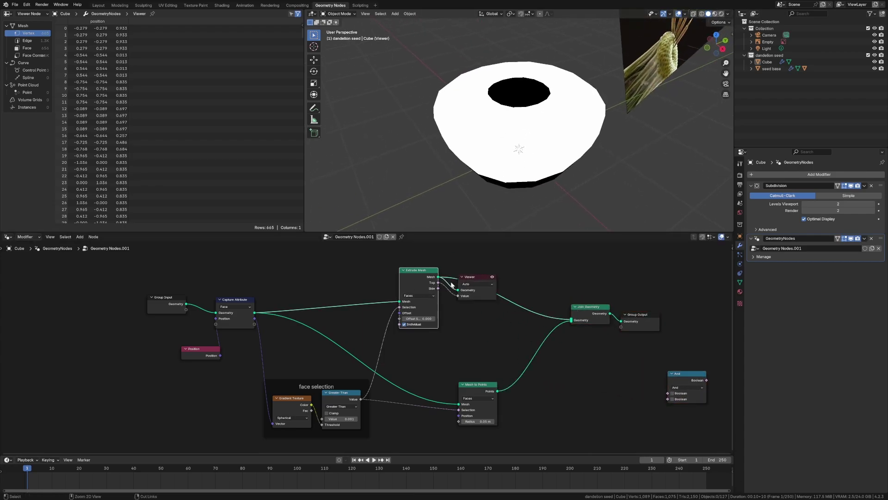
left_click_drag(476, 277, 486, 328)
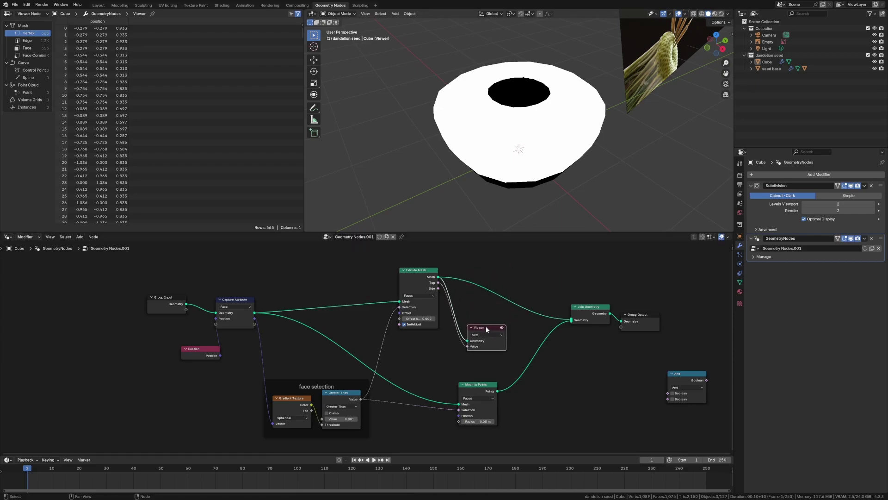
- Duplicate Extrude Mesh onto the link before Join Geometry and connect the first node's Top output to the copy's Selection
left_click(414, 276)
key("shift+d")
left_click(495, 268)
left_click_drag(489, 276, 489, 270)
left_click_drag(438, 282, 477, 295)
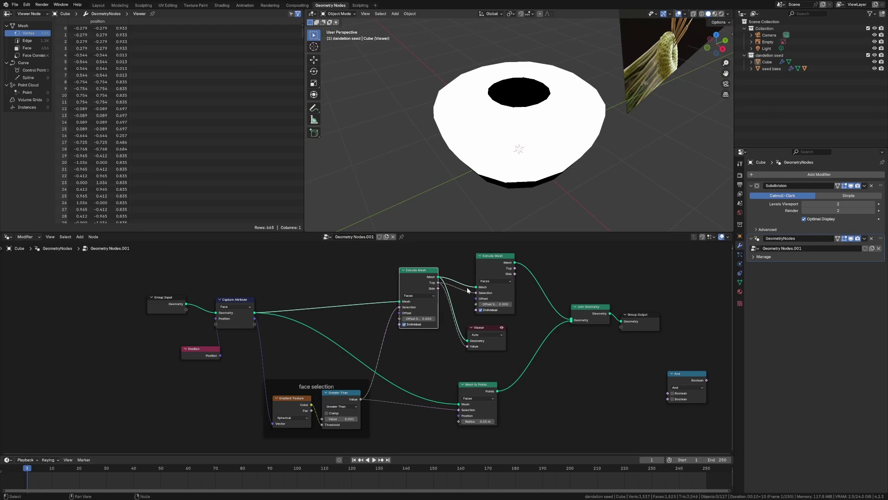
- Set the second Extrude Mesh's Offset Scale to -0.2, delete the Viewer and inspect the inward extrusion
left_click(494, 304)
type("-0.2")
key("Return")
key("x")
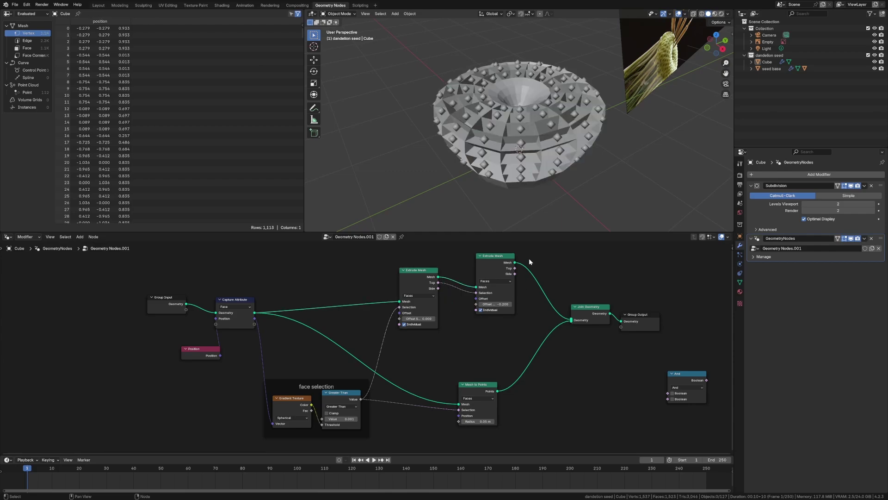
middle_click_drag(540, 99, 559, 148)
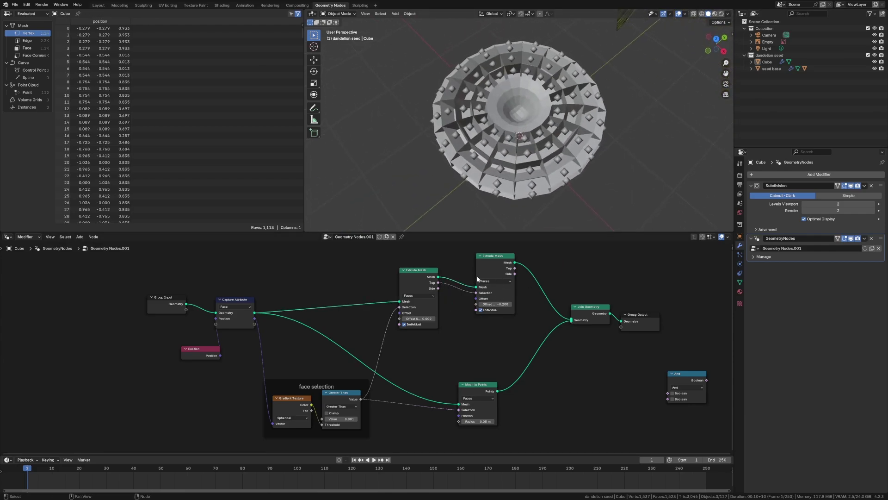
- Move the first Extrude Mesh back and insert a Scale Elements node between the two Extrude Mesh nodes
left_click_drag(419, 271, 365, 262)
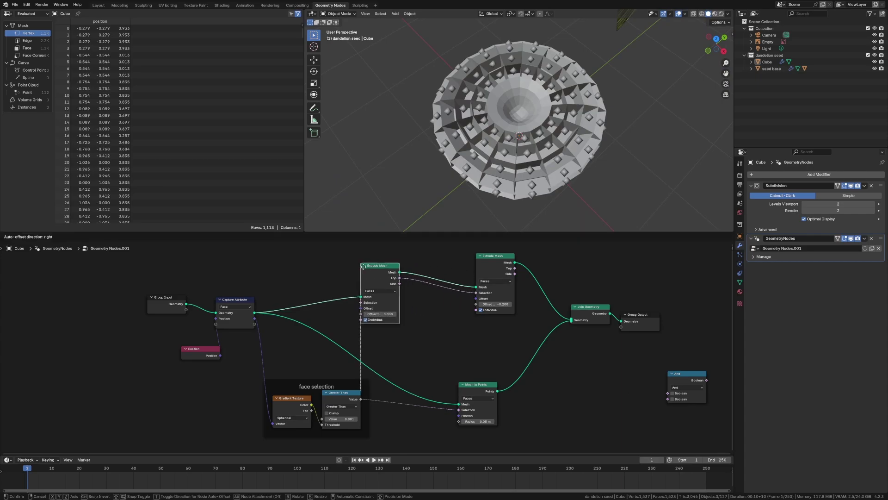
left_click(426, 329)
key("shift+a")
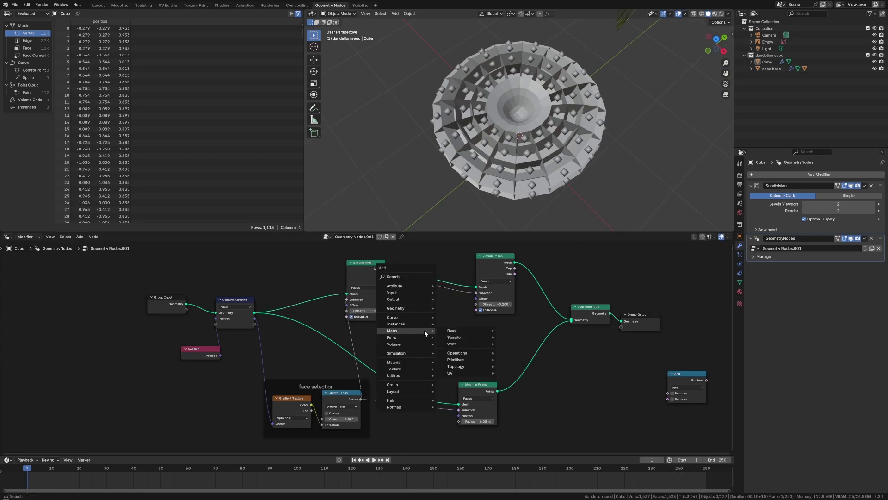
type("scale e")
key("Return")
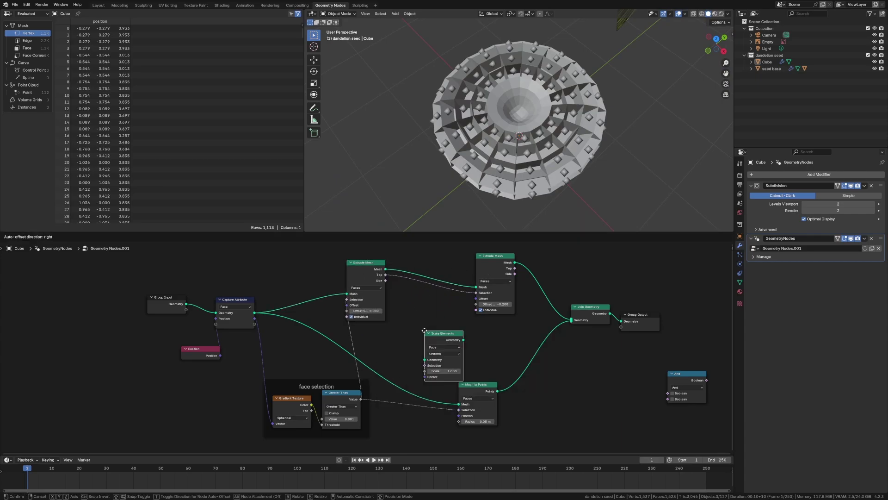
left_click(425, 261)
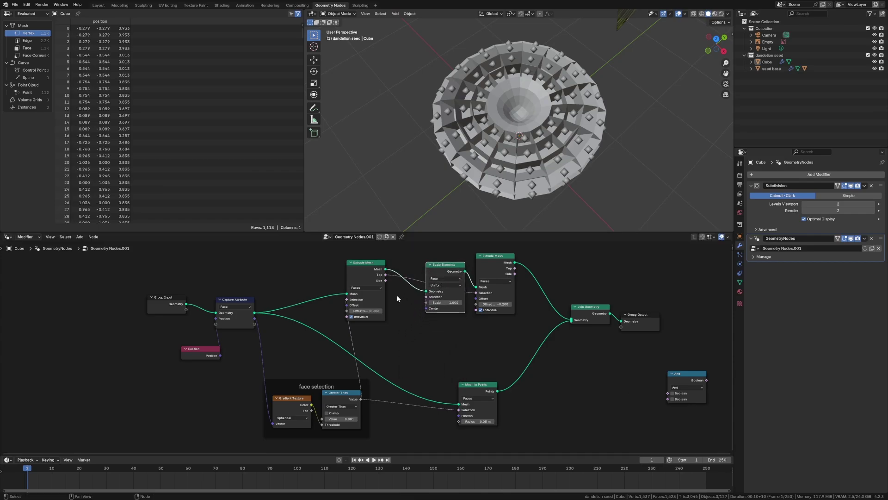
- Connect the first Extrude Mesh's Top output to the Scale Elements Selection and set its Scale to 0.5
left_click_drag(387, 277, 429, 299)
left_click(446, 302)
type("0.5")
key("Return")
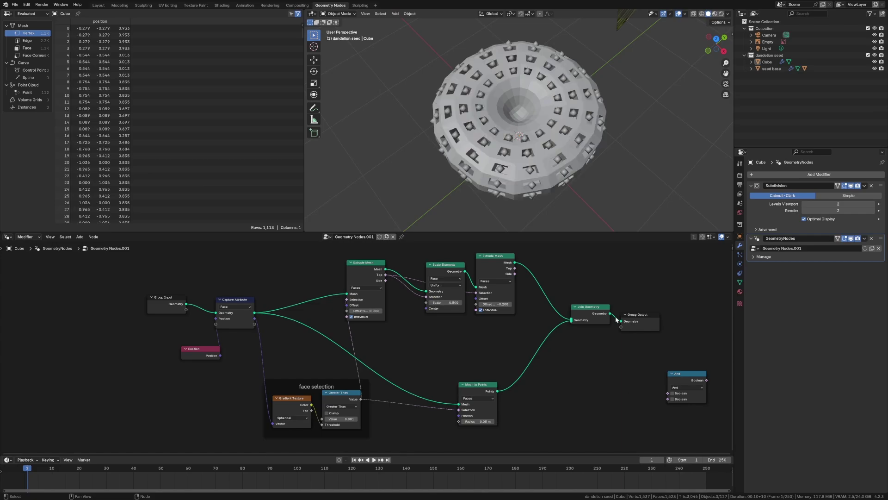
left_click(442, 297)
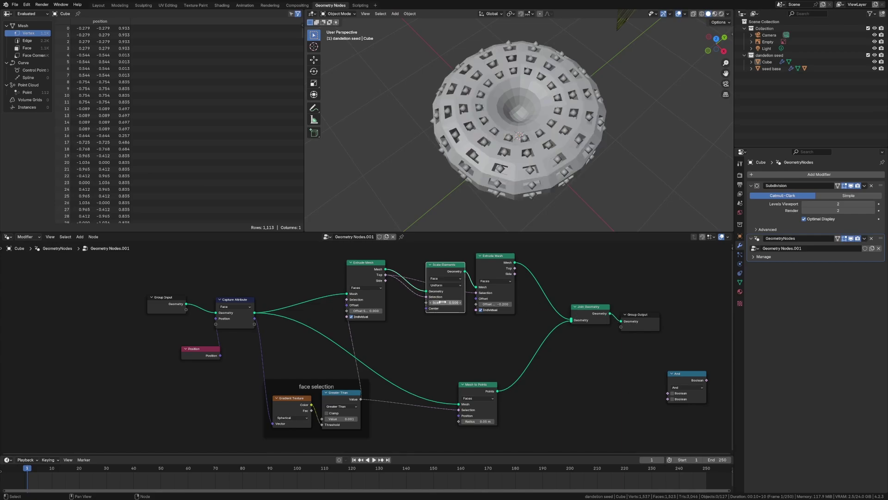
- Try Scale Elements scale values of 0.2 and 0.8 and inspect the resulting pocket openings
left_click(442, 302)
type("0.2")
key("Return")
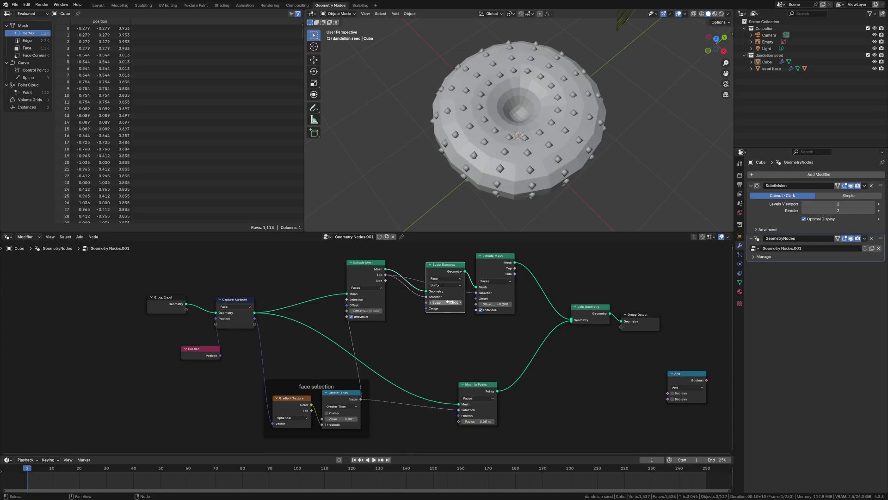
left_click(450, 302)
type("0.8")
key("Return")
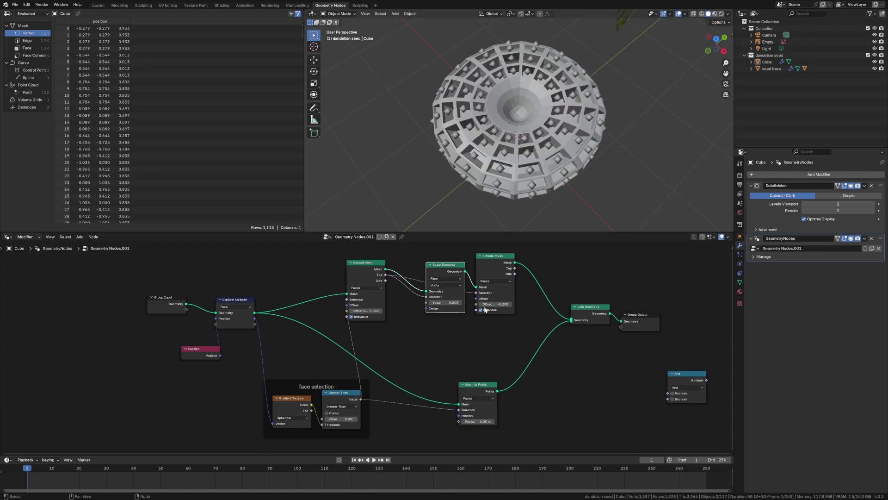
middle_click_drag(532, 106, 532, 137)
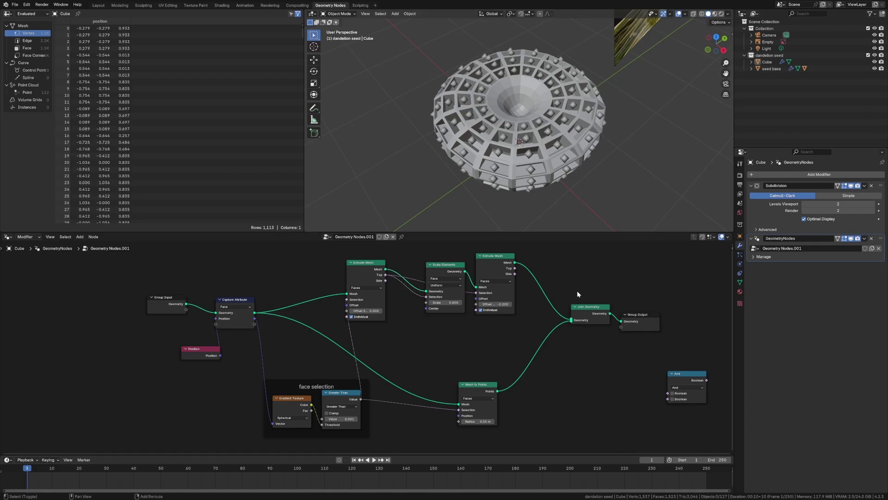
- Insert a Subdivision Surface node between the second Extrude Mesh and Join Geometry and inspect the smoothed pockets
key("shift+a")
mouse_move(577, 291)
type("sub")
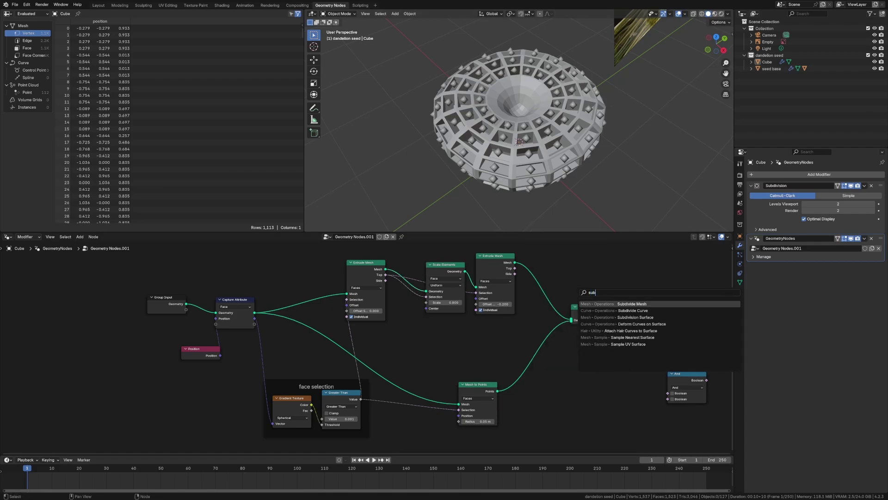
key("Down")
key("Down")
key("Return")
left_click(539, 270)
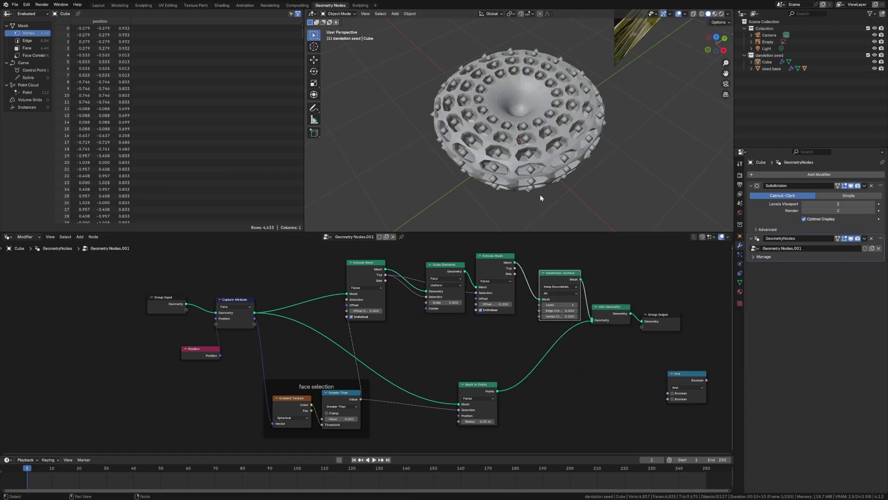
middle_click_drag(538, 190, 559, 142)
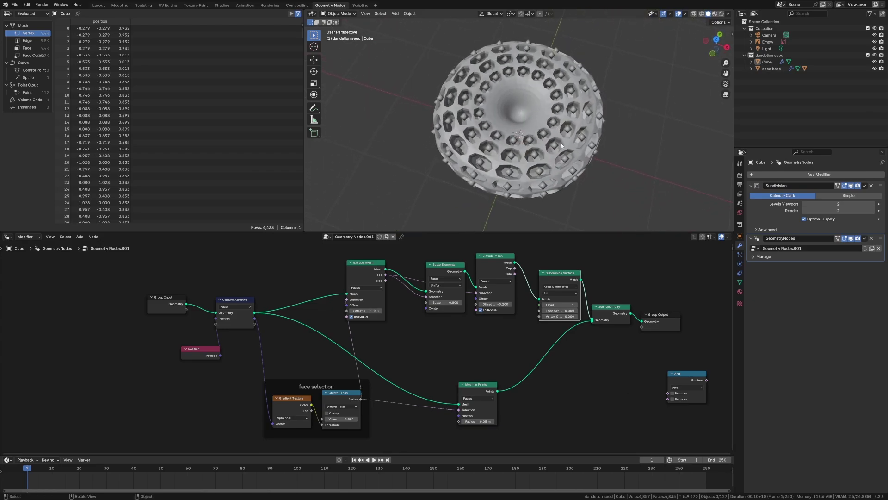
- Space out the first Extrude Mesh and Scale Elements nodes and set the Scale Elements Scale to 0.9
left_click_drag(439, 267, 427, 267)
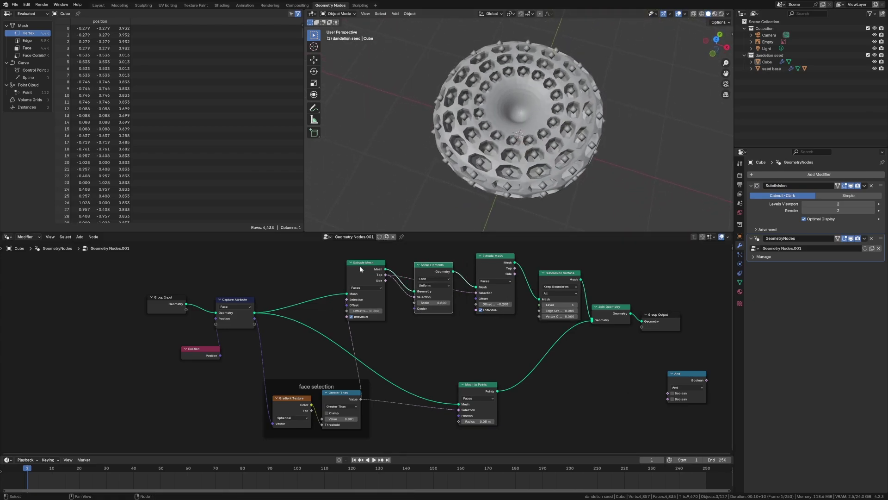
left_click_drag(359, 264, 352, 263)
left_click(445, 302)
type(".9")
key("Return")
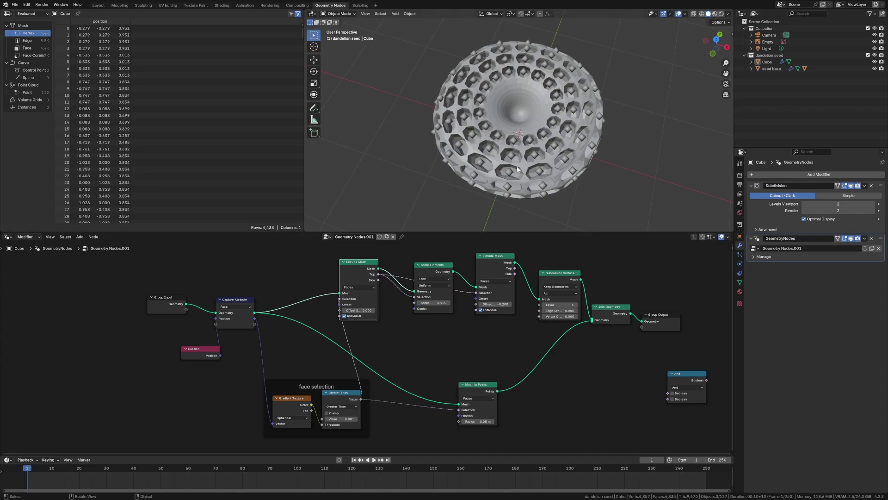
middle_click_drag(515, 165, 507, 238, "ctrl")
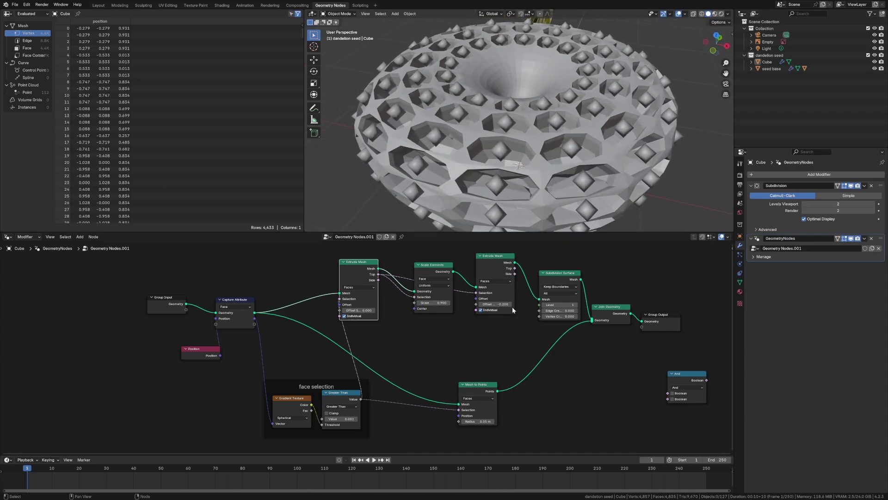
- Set the second Extrude Mesh's Offset Scale to -0.1 and inspect the pocket depth from several angles
left_click(498, 304)
type("-.1")
key("Return")
middle_click_drag(472, 92, 545, 104)
middle_click_drag(600, 97, 587, 123)
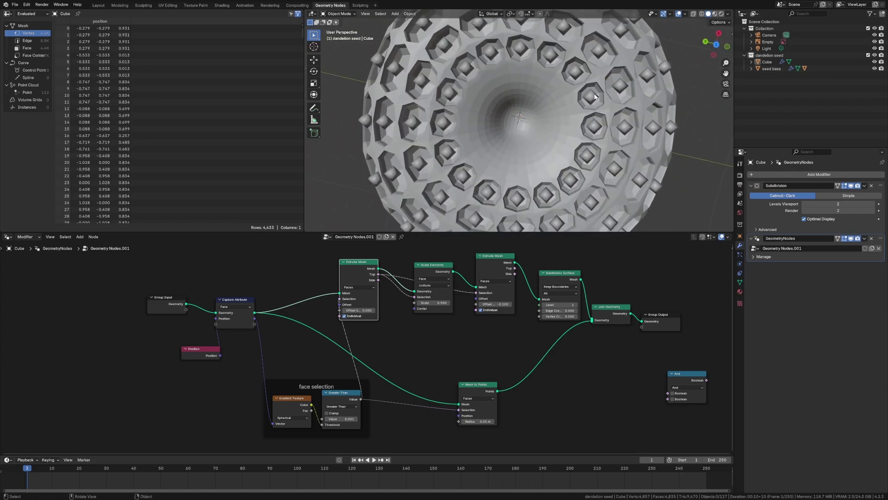
middle_click_drag(580, 138, 525, 71)
scroll(542, 154, "down", 4)
middle_click_drag(543, 154, 557, 188)
- Spread out the Group Output, Join Geometry, Subdivision Surface and Mesh to Points nodes to tidy the node tree
left_click_drag(666, 320, 709, 312)
left_click_drag(610, 310, 634, 305)
left_click_drag(561, 281, 557, 258)
scroll(597, 319, "down", 1)
scroll(603, 328, "down", 2)
middle_click_drag(534, 334, 306, 318)
left_click_drag(433, 355, 461, 363)
middle_click_drag(338, 337, 468, 387)
left_click_drag(387, 406, 403, 411)
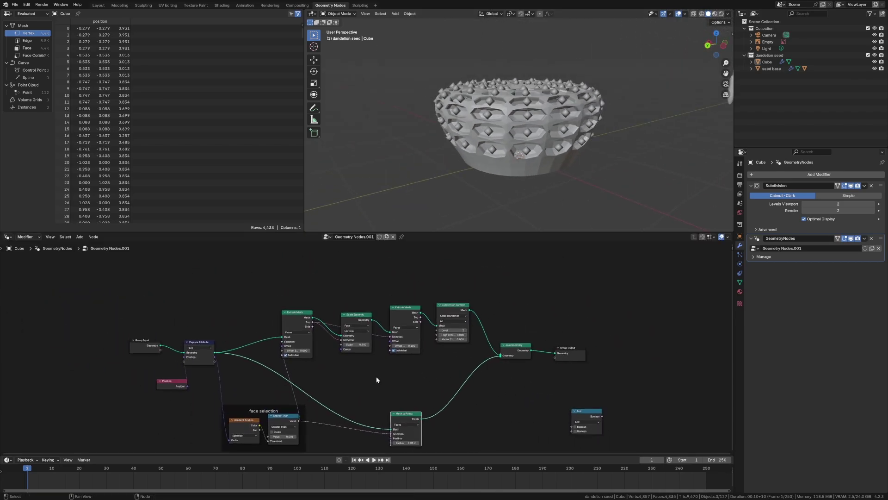
- Align the two Extrude Mesh, Scale Elements and Subdivision Surface nodes and enclose them in a frame labelled "seed pockets"
left_click_drag(296, 312, 302, 300)
left_click_drag(355, 314, 360, 300)
left_click_drag(452, 307, 418, 307)
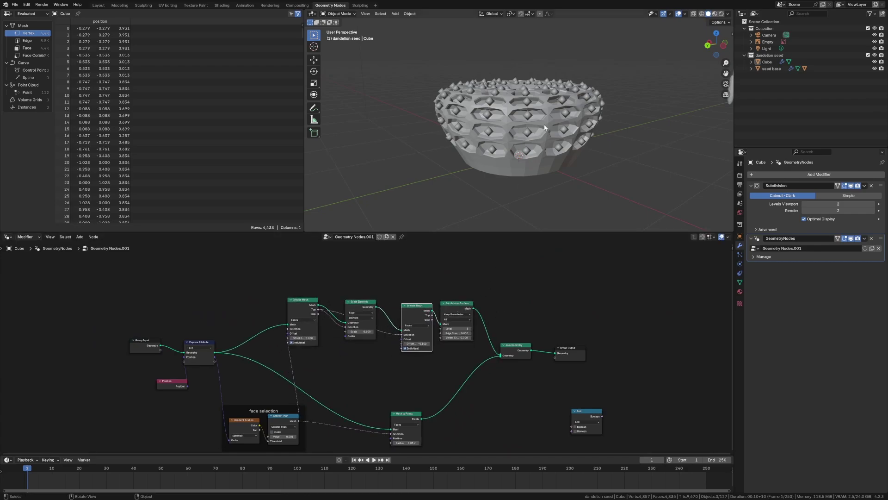
left_click_drag(468, 355, 305, 292)
key("ctrl+j")
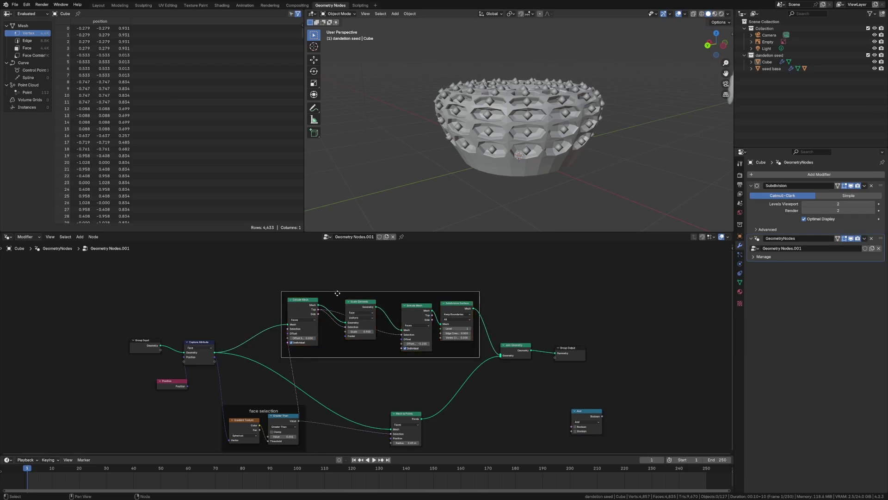
key("F2")
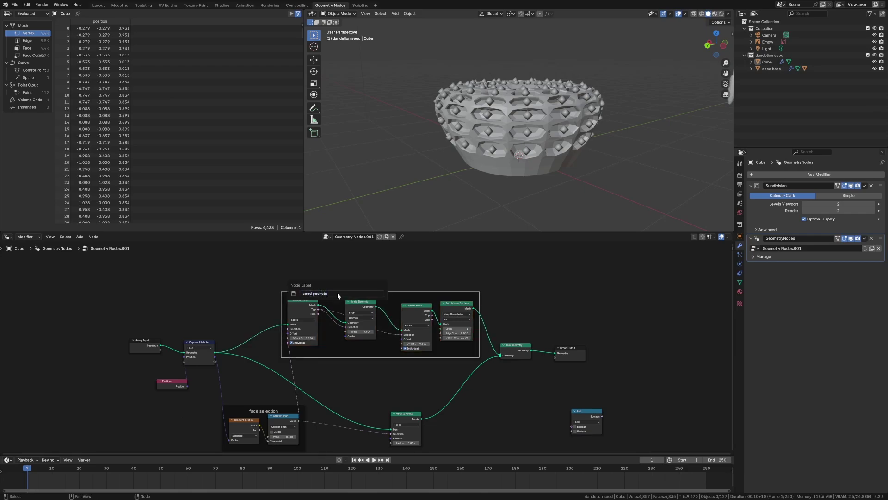
key("Return")
- Move the unused And node and the Group Output farther from Join Geometry to make room for more nodes
middle_click_drag(635, 364, 458, 286)
scroll(458, 286, "up", 1)
left_click_drag(421, 339, 499, 371)
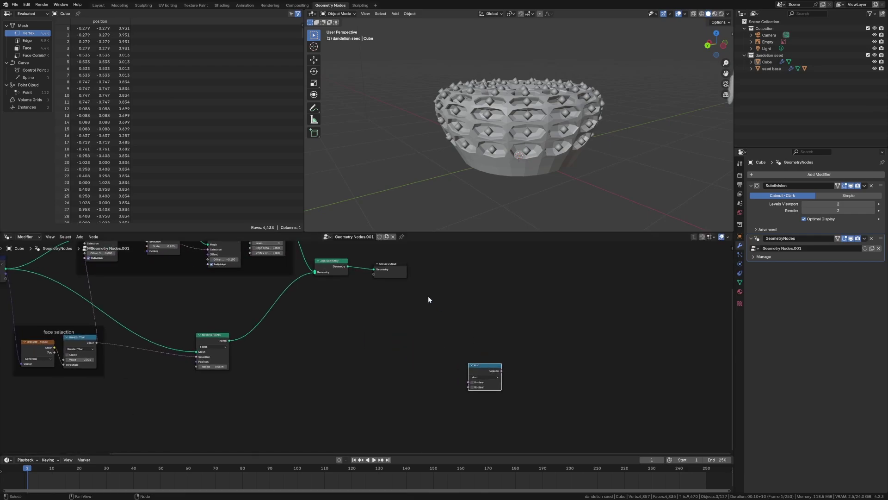
left_click_drag(392, 268, 530, 270)
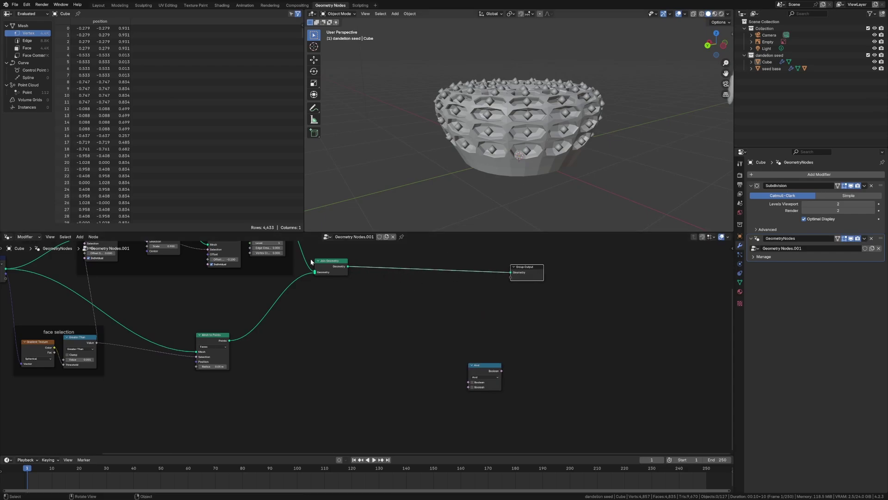
key("Home")
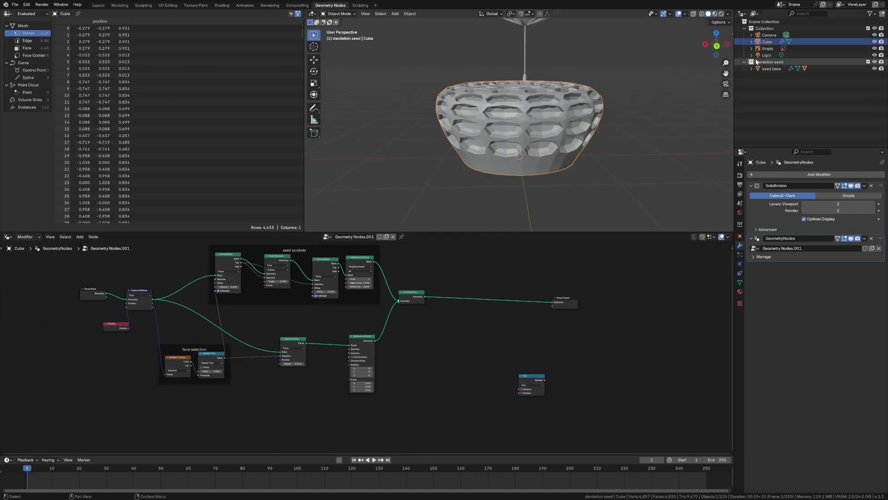
- Examine the seed base object with its stem and fluff next to the flower head and the reference photo
left_click(771, 69)
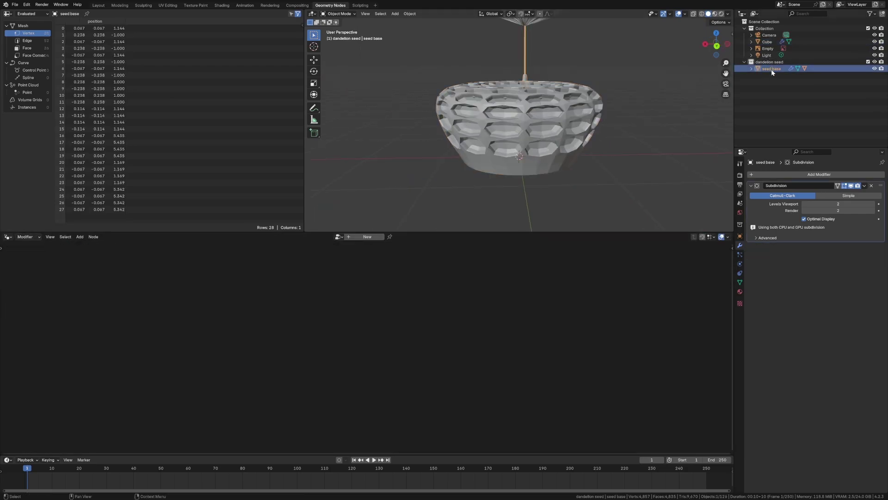
middle_click_drag(675, 99, 614, 99)
middle_click_drag(552, 51, 489, 102, "shift")
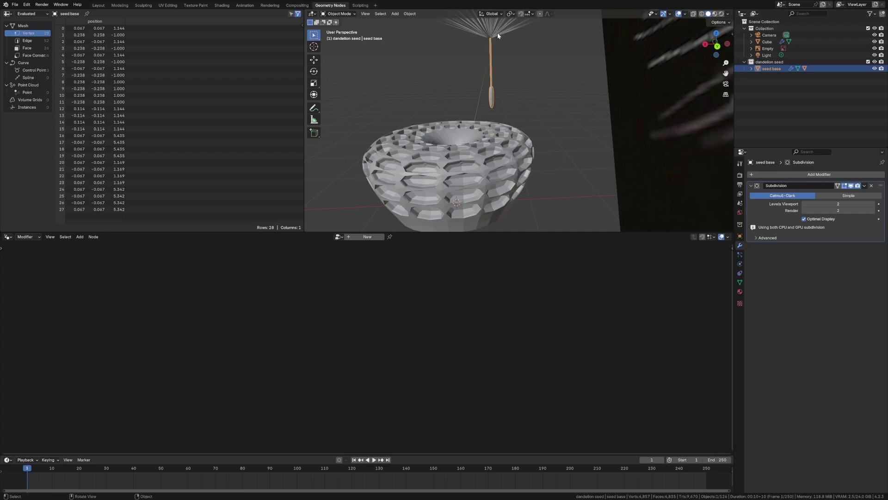
scroll(492, 40, "down", 3)
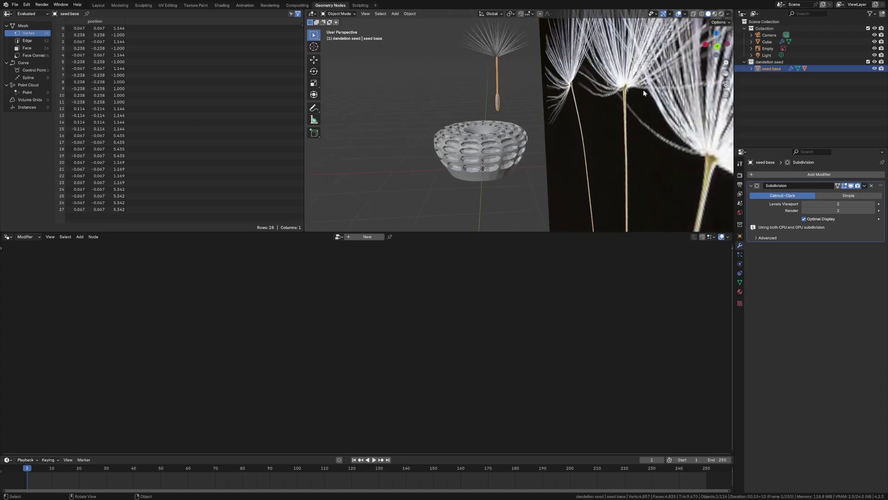
left_click(515, 74)
left_click(497, 89)
key("KP_Decimal")
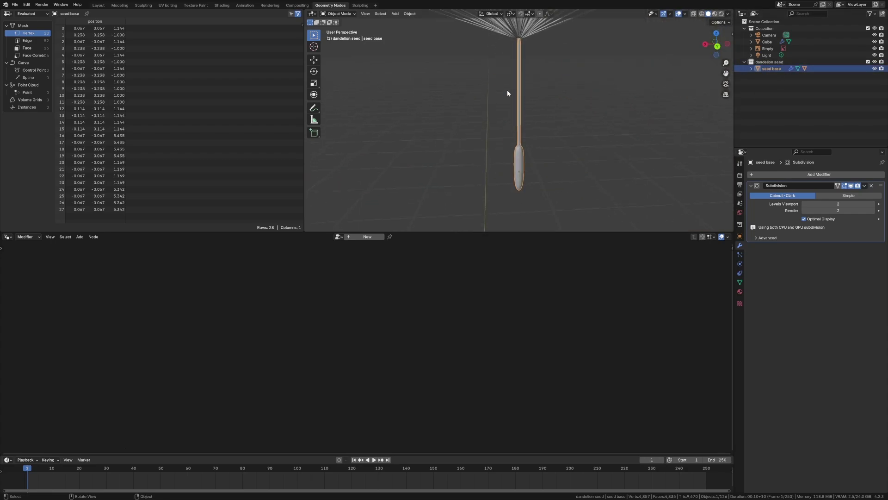
middle_click_drag(525, 99, 528, 109)
scroll(528, 109, "down", 4)
- Duplicate the seed base together with its fluff, placing the copy at about X -2.64 m, Y -8.13 m
left_click(751, 68)
left_click(577, 123)
left_click(517, 142)
key("shift+d")
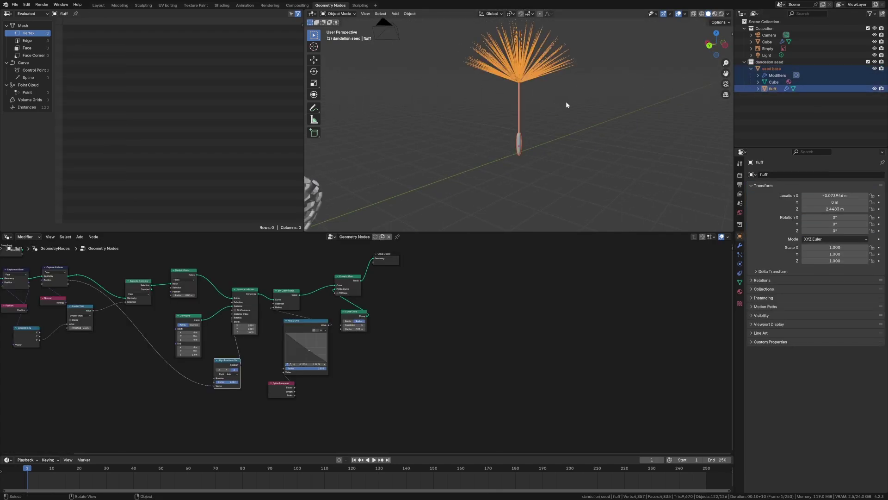
key("shift+d")
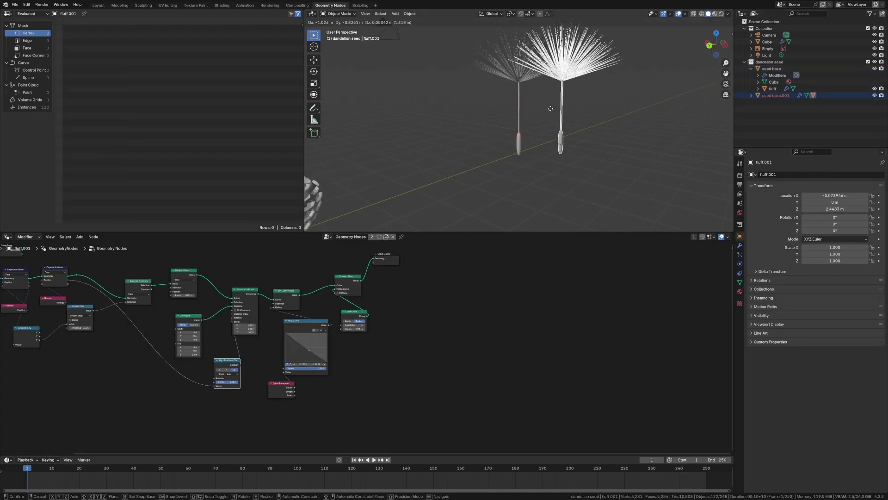
left_click(601, 104)
- Rename the duplicated seed base as "back up seed"
left_click(751, 96)
left_click(771, 95)
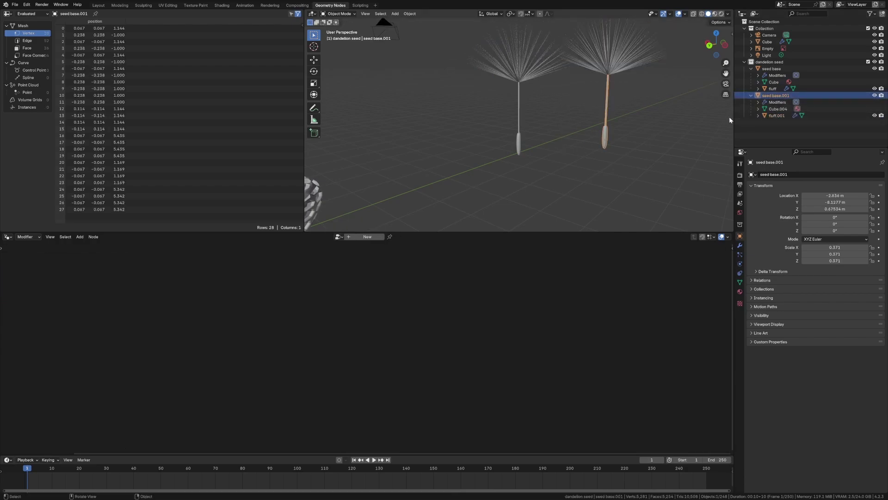
key("F2")
type("back up seed")
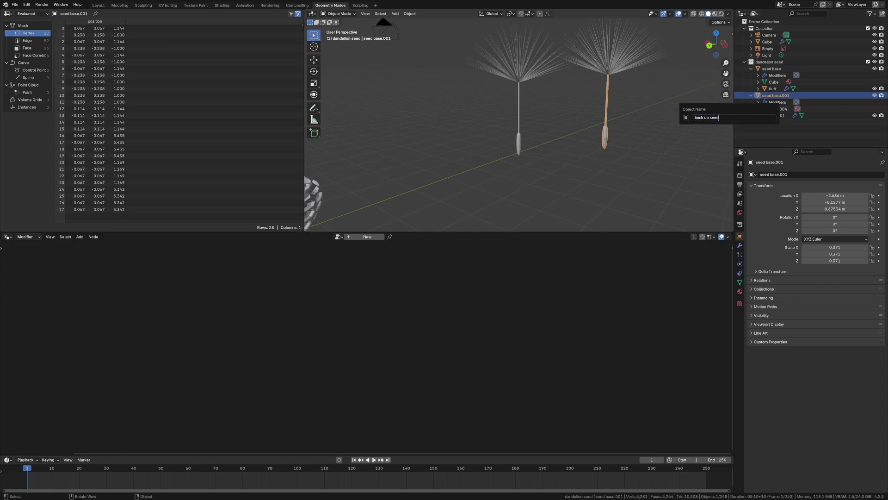
key("Return")
- Insert a Realize Instances node just before the Group Output in the original seed's fluff node tree
left_click(771, 96)
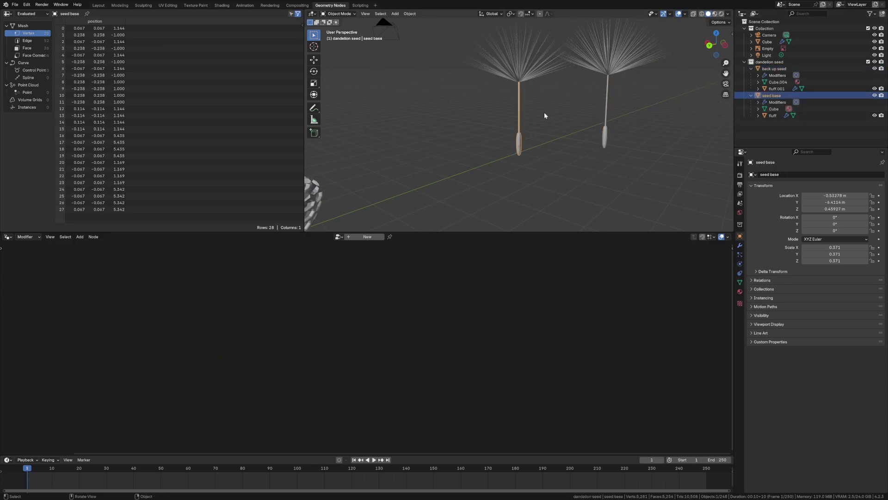
left_click(546, 70)
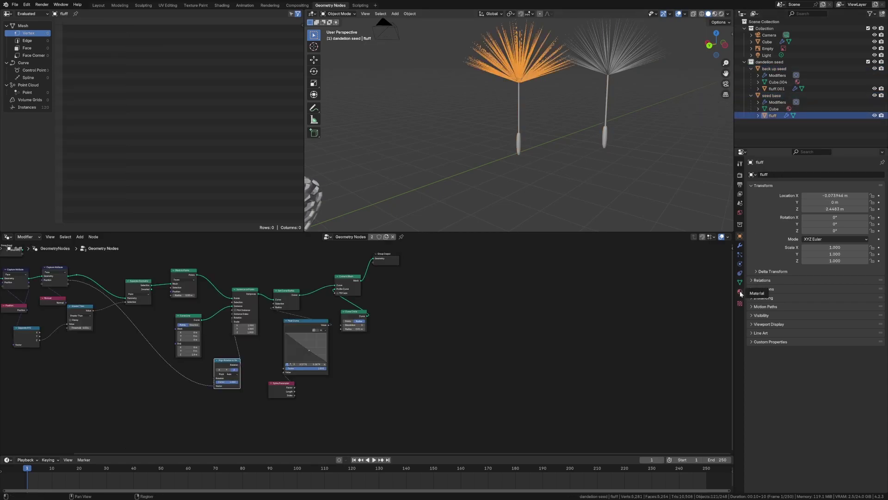
key("shift+a")
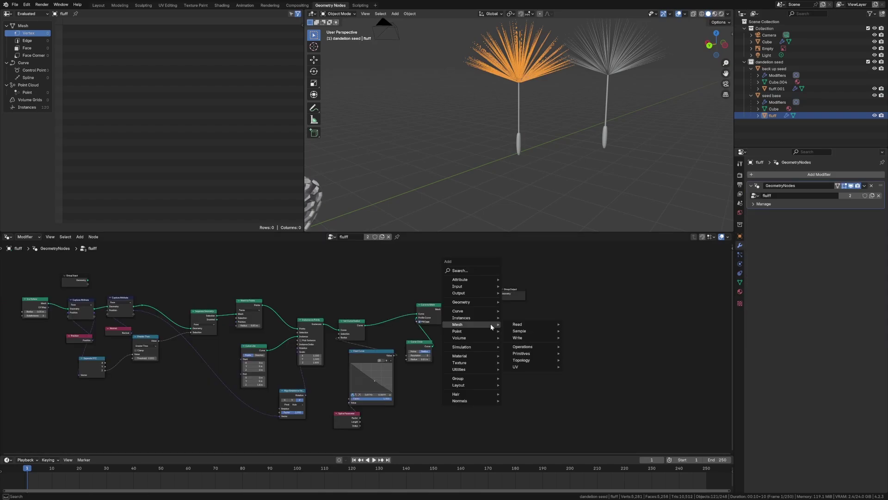
type("realiu")
key("Return")
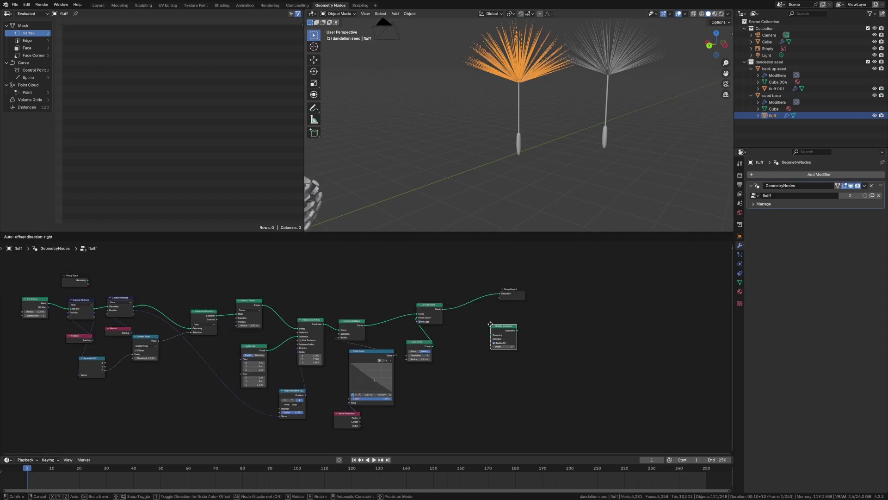
left_click(458, 291)
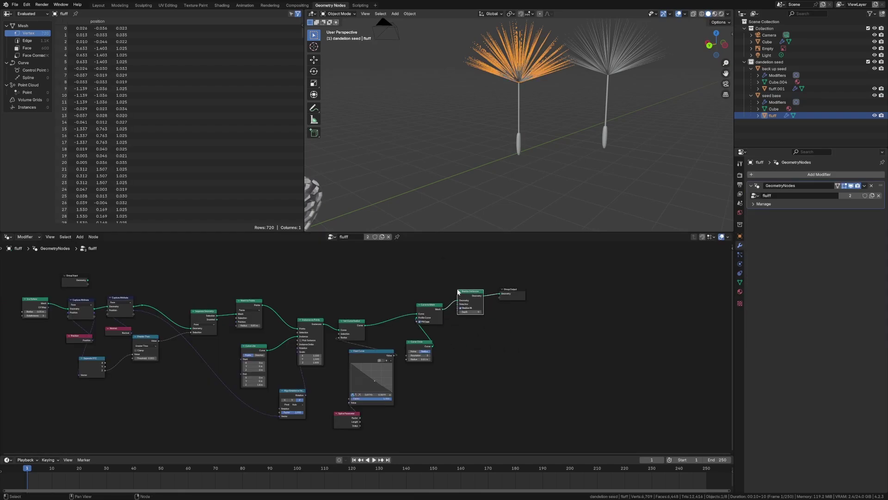
- Apply the GeometryNodes modifier on the original seed's fluff
left_click(865, 186)
left_click(827, 195)
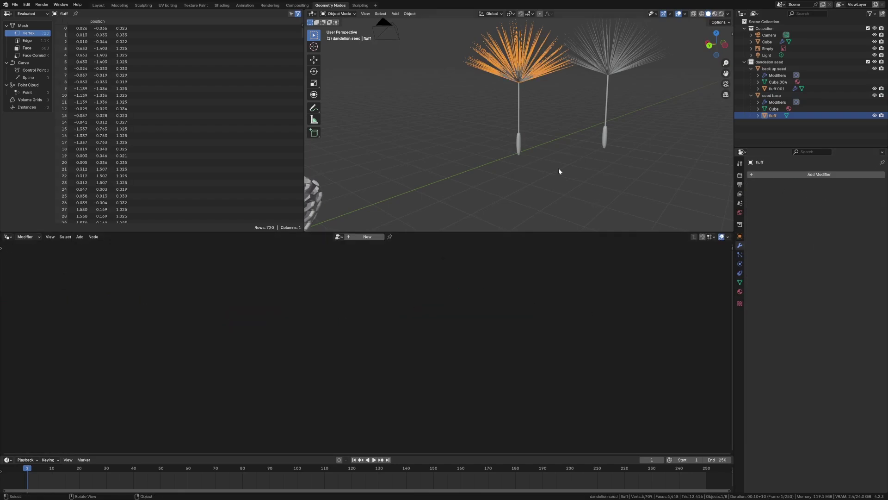
left_click(552, 184)
- Apply the Subdivision modifier on the original seed base
left_click(568, 71)
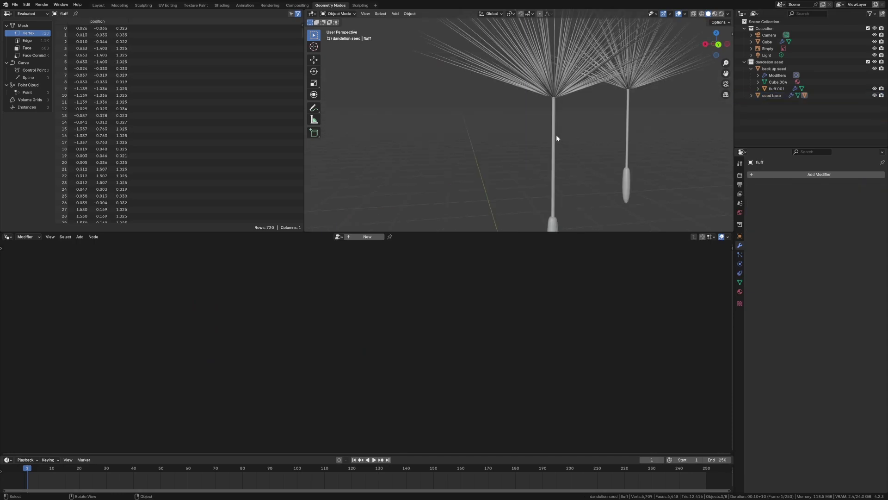
left_click(555, 138)
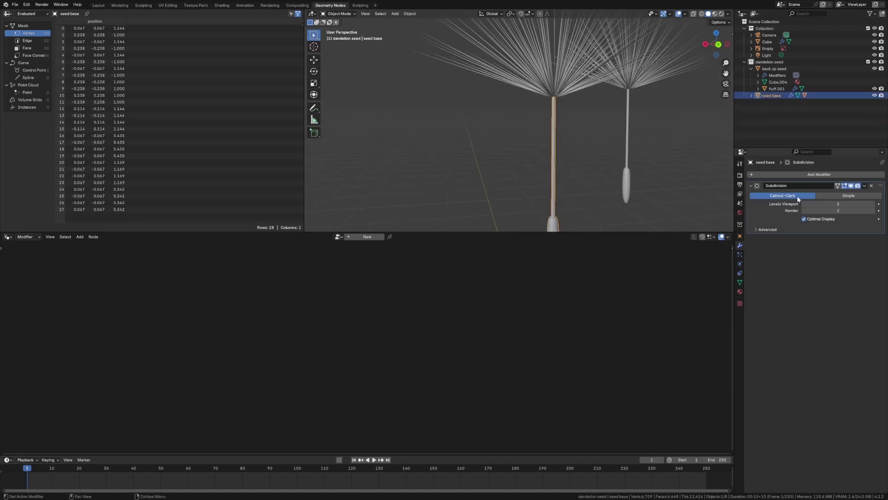
left_click(864, 186)
left_click(836, 192)
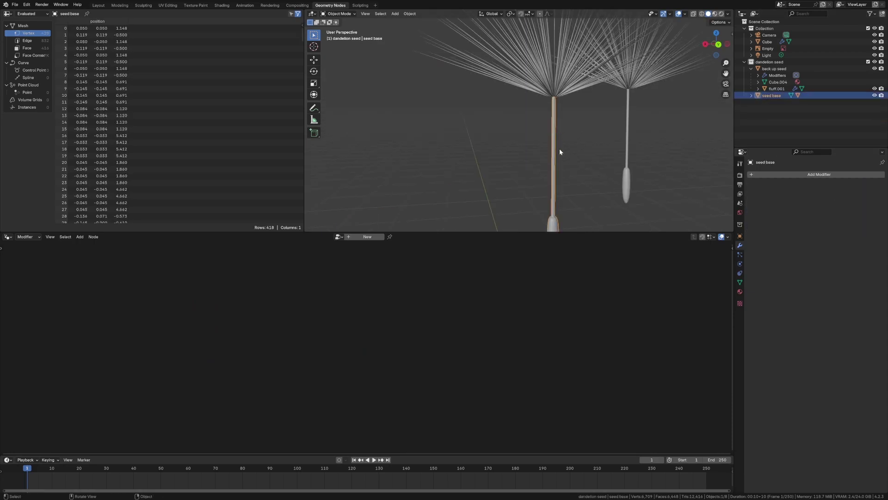
- Join the fluff into the seed base so the seed is a single object
left_click(603, 111)
left_click(560, 74)
left_click(554, 107, "shift")
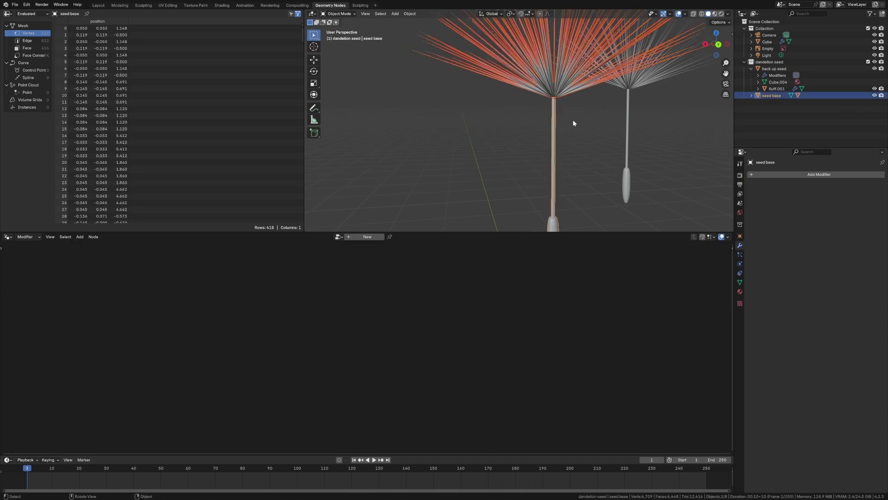
key("ctrl+j")
- Bring the seed base into the flower head's node tree and connect its geometry to the Instance input of Instance on Points
left_click(571, 152)
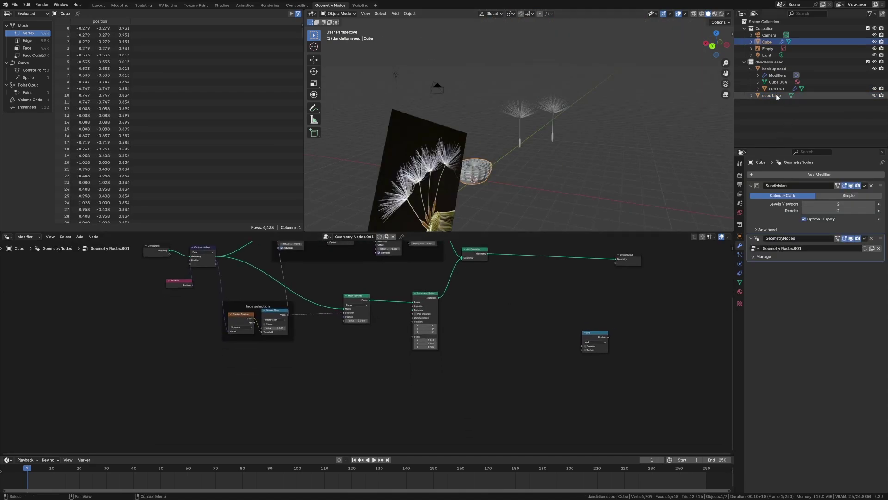
left_click_drag(767, 96, 319, 364)
scroll(370, 356, "up", 4)
left_click_drag(311, 425, 466, 265)
middle_click_drag(518, 171, 494, 139)
scroll(459, 176, "up", 6)
scroll(493, 139, "down", 6)
middle_click_drag(516, 88, 518, 128)
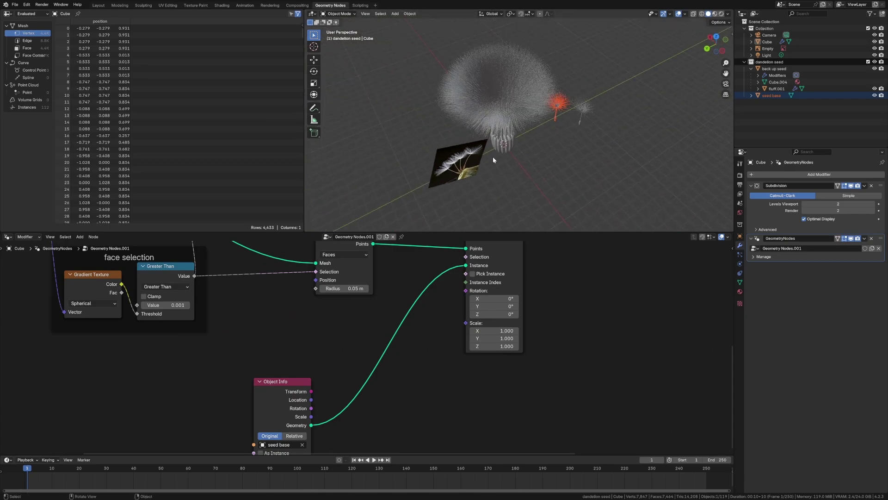
middle_click_drag(493, 157, 497, 123)
scroll(498, 123, "up", 3)
- Space out the Mesh to Points and Instance on Points nodes to make room between them
middle_click_drag(583, 292, 564, 335)
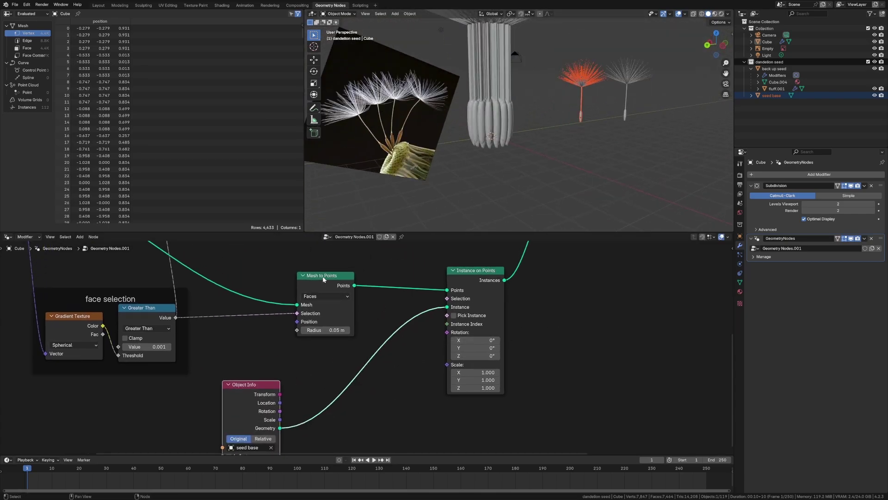
left_click_drag(324, 279, 287, 269)
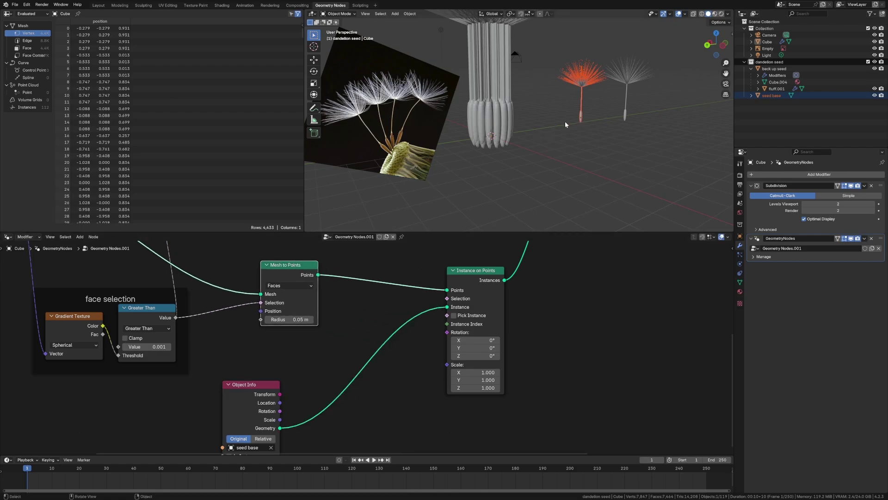
left_click_drag(485, 271, 492, 271)
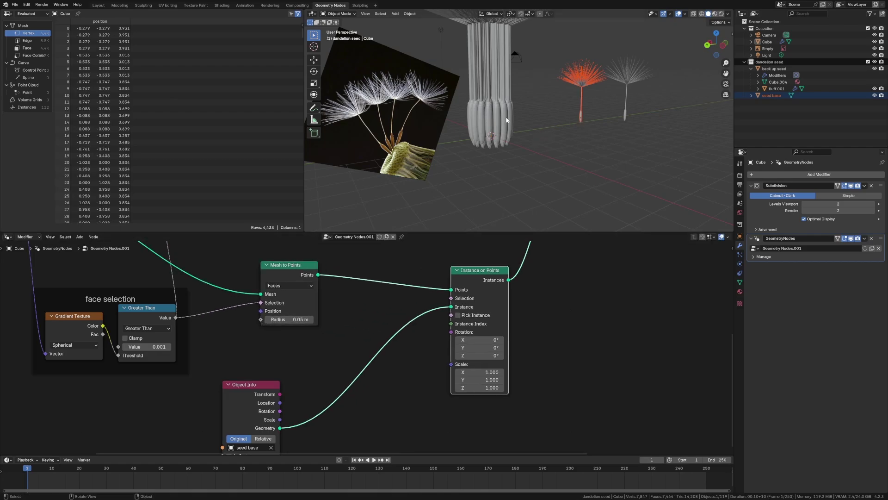
left_click_drag(296, 280, 279, 266)
left_click(310, 316)
scroll(287, 322, "down", 5)
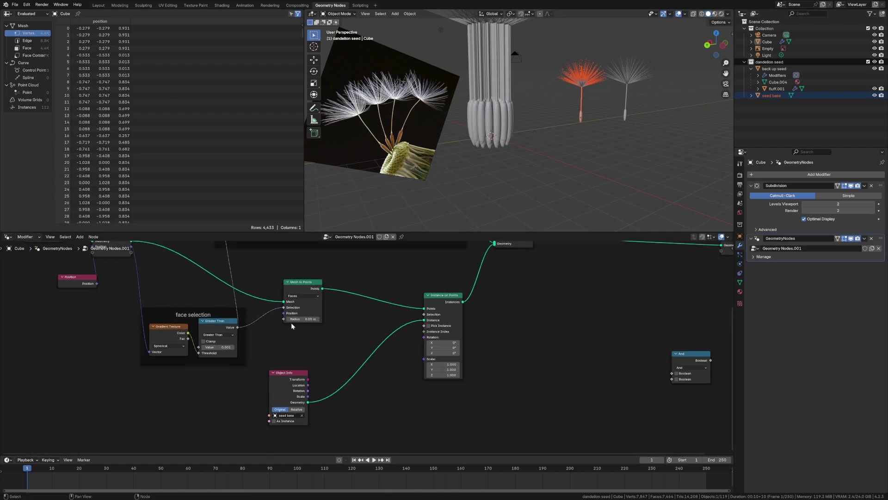
- Insert a duplicate Capture Attribute node before the existing one and feed it from a new Normal node
middle_click_drag(164, 259, 289, 317)
left_click(231, 309)
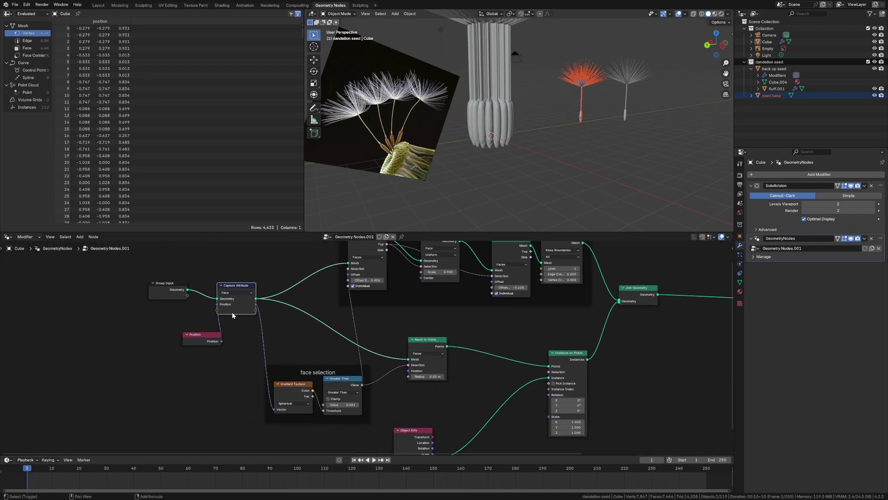
key("shift+d")
left_click(214, 305)
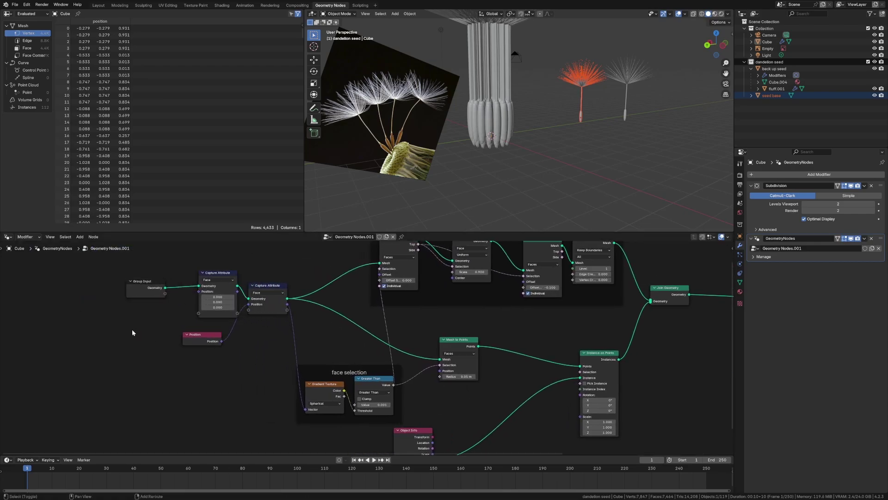
key("shift+s")
key("shift+a")
type("nor")
key("Return")
left_click(133, 303)
left_click_drag(182, 315, 199, 291)
- Add an Align Rotation to Vector node fed by the captured normal and connect it to the Rotation of Instance on Points
middle_click_drag(500, 400, 389, 349)
key("shift+a")
type("align")
left_click(477, 405)
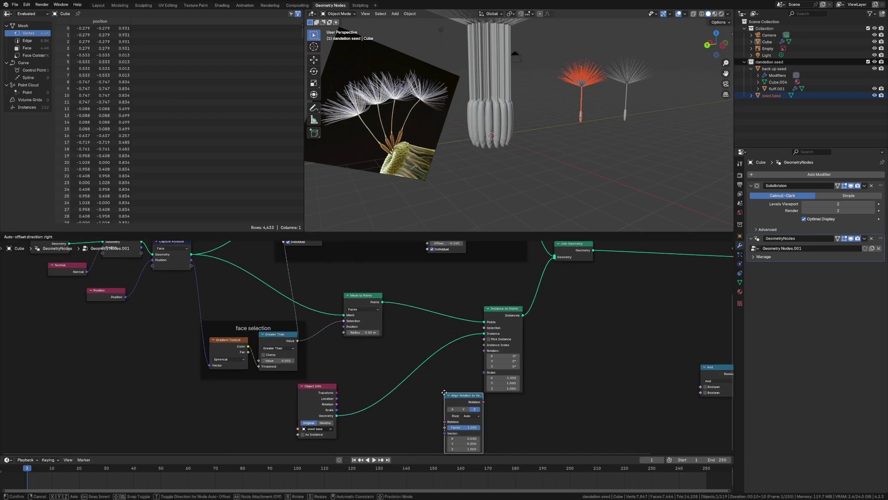
left_click(445, 393)
middle_click_drag(133, 263, 134, 266)
left_click_drag(143, 249, 446, 434)
left_click_drag(484, 404, 482, 353)
left_click_drag(472, 393, 438, 387)
- Move the seed base object sideways, clear of the instanced flower head
scroll(508, 182, "down", 5)
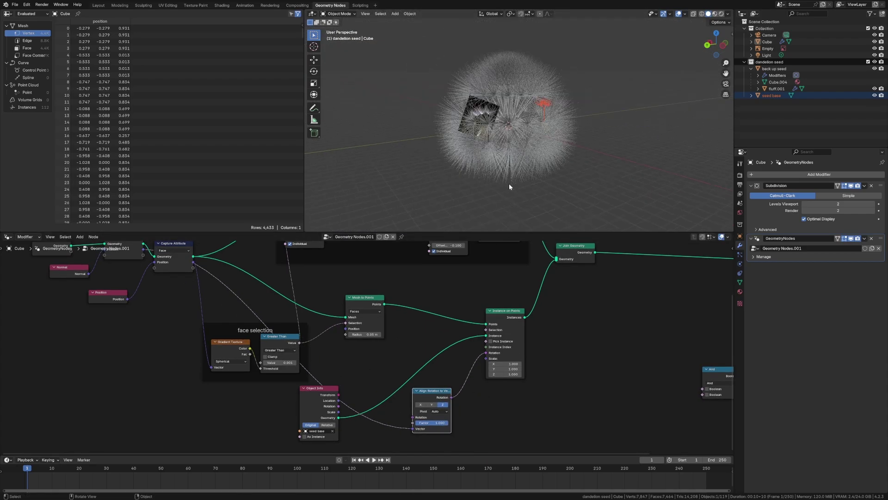
middle_click_drag(508, 182, 504, 159)
scroll(531, 132, "down", 5)
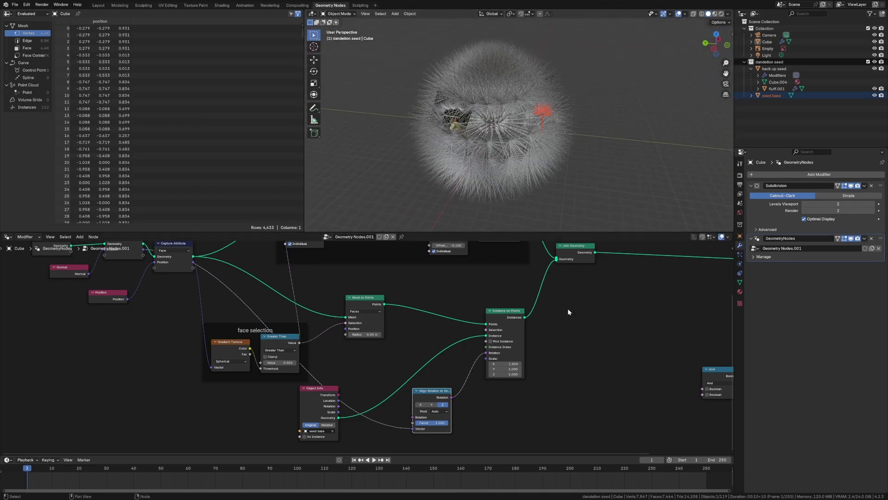
middle_click_drag(601, 165, 507, 112)
left_click(506, 112)
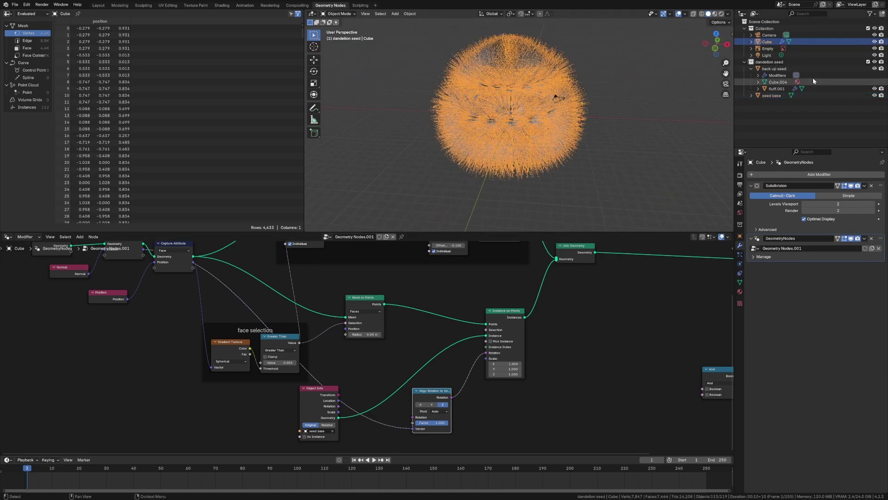
left_click(770, 96)
middle_click_drag(453, 199, 538, 180)
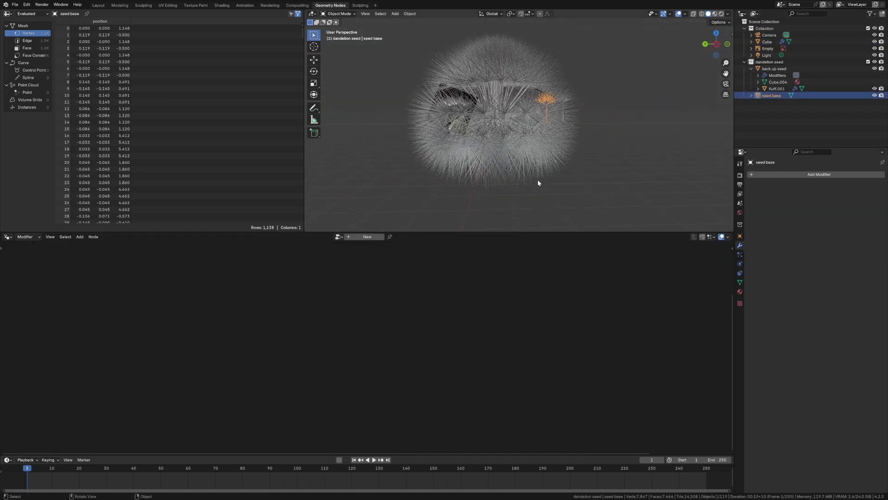
key("g")
left_click(638, 168)
- Shift the seed base's entire mesh upward along Z in edit mode, leaving the object's origin in place
scroll(645, 139, "up", 5)
middle_click_drag(662, 144, 498, 167, "shift")
scroll(498, 171, "up", 5)
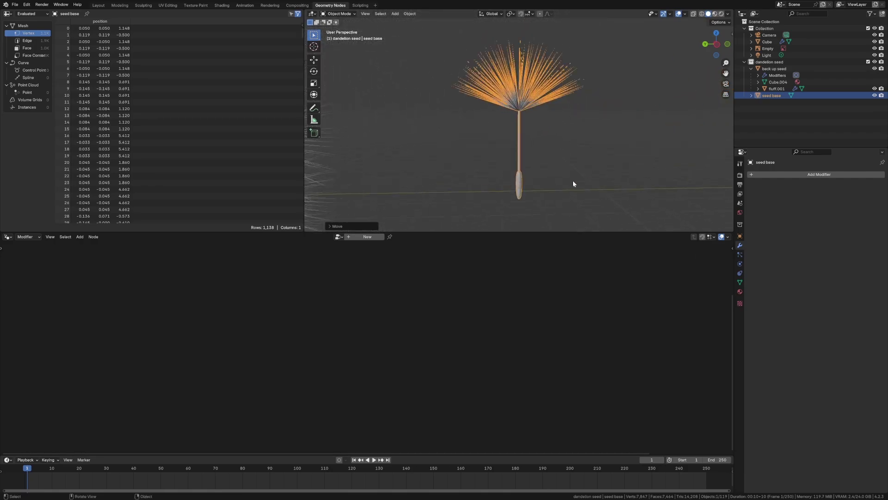
left_click(564, 180)
left_click(518, 135)
key("Tab")
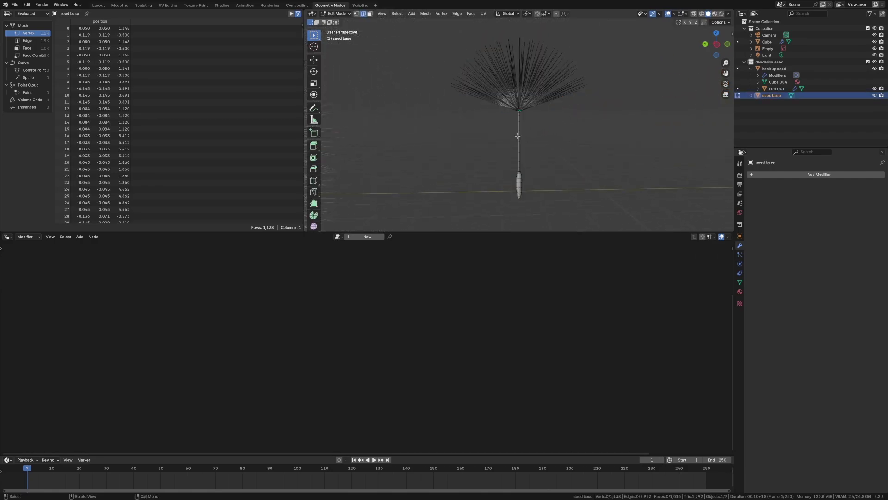
key("a")
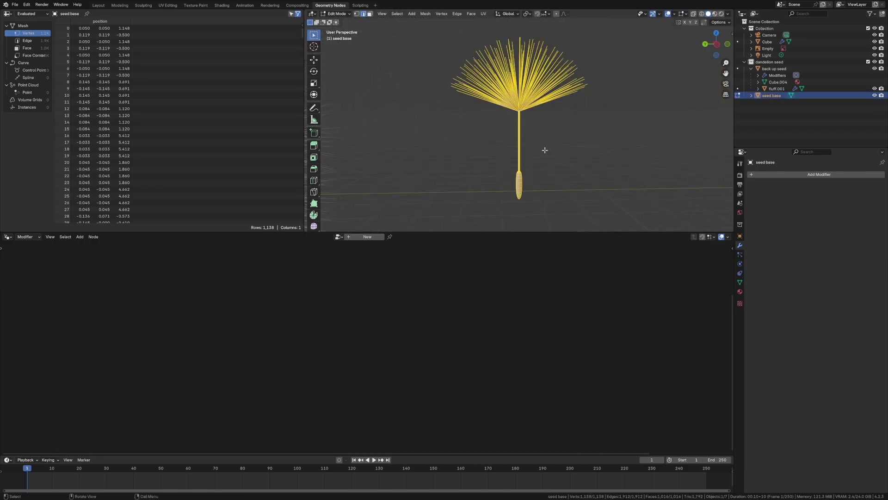
left_click(717, 44)
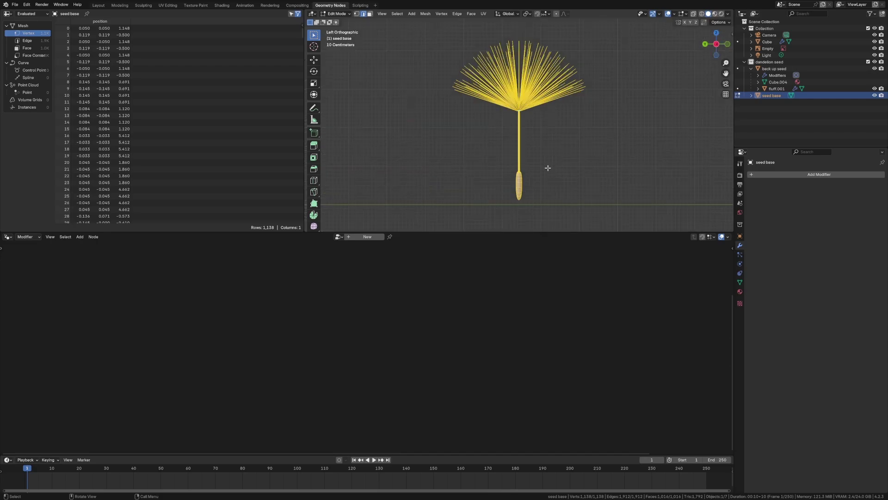
key("g")
key("z")
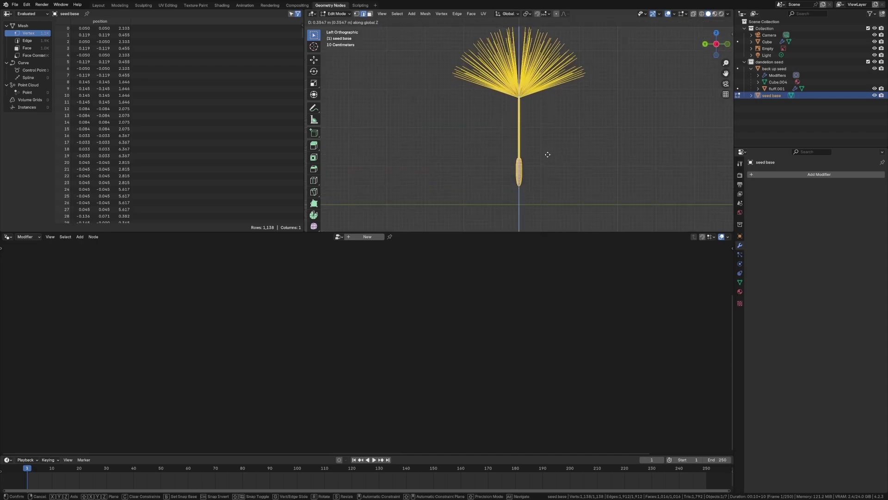
left_click(548, 156)
key("Tab")
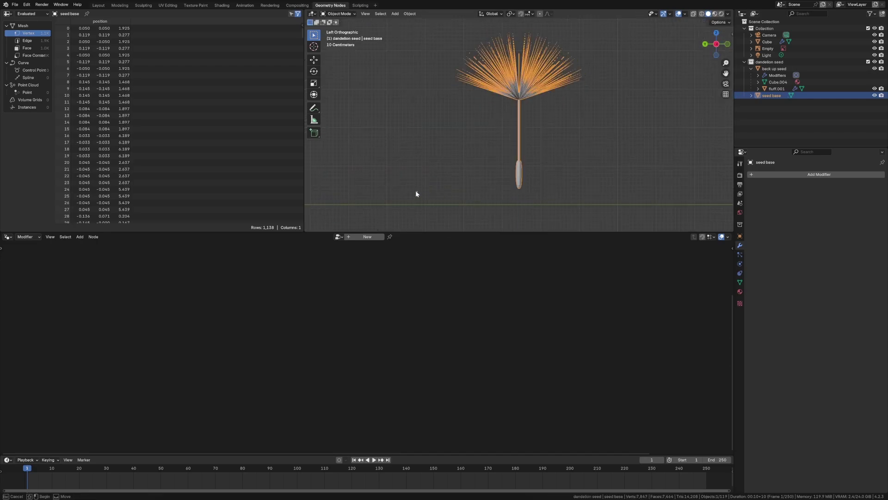
- Switch the viewport to Material Preview shading and select the flower head
left_click(416, 193)
middle_click_drag(416, 192, 493, 157)
left_click(436, 144)
middle_click_drag(443, 143, 549, 176)
scroll(532, 124, "up", 5)
scroll(552, 163, "down", 5)
left_click(592, 164)
left_click(715, 13)
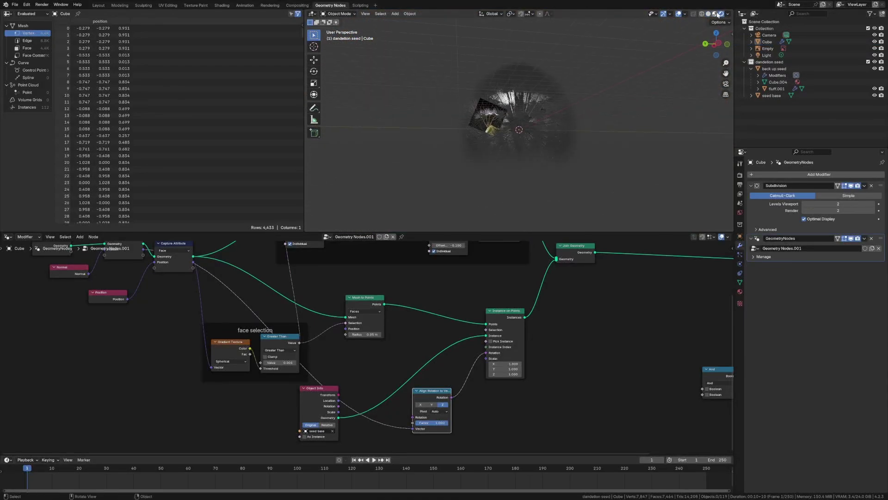
left_click(714, 14)
left_click(557, 159)
middle_click_drag(545, 167, 531, 193)
left_click(560, 175)
left_click(533, 145)
- Rearrange the Instance on Points, Join Geometry and And nodes to free space in the node tree
left_click_drag(518, 318, 478, 339)
scroll(539, 320, "down", 4)
middle_click_drag(562, 282, 468, 311)
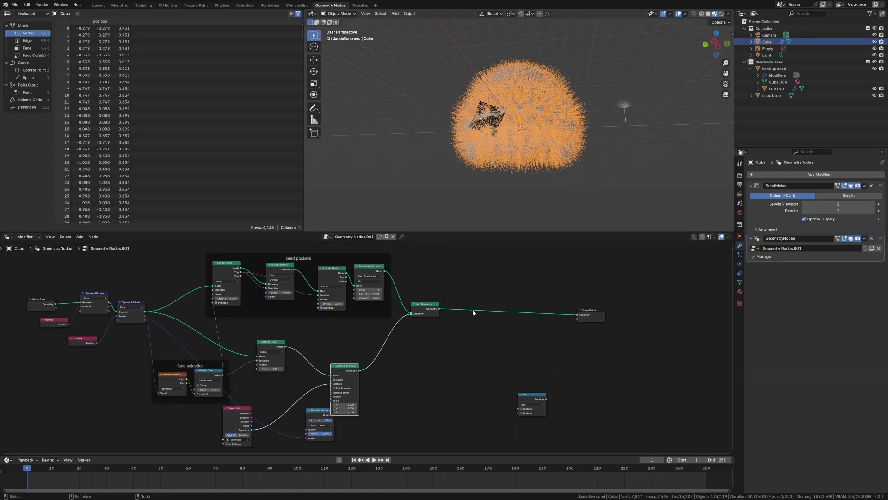
left_click_drag(428, 303, 482, 295)
left_click_drag(527, 396, 593, 393)
mouse_move(359, 370)
left_mouse_down()
mouse_move(388, 365)
mouse_move(369, 360)
left_mouse_up()
- Add a Translate Instances node beside Instance on Points and delete the unused And node
left_click(459, 377)
key("shift+a")
mouse_move(460, 378)
type("tran")
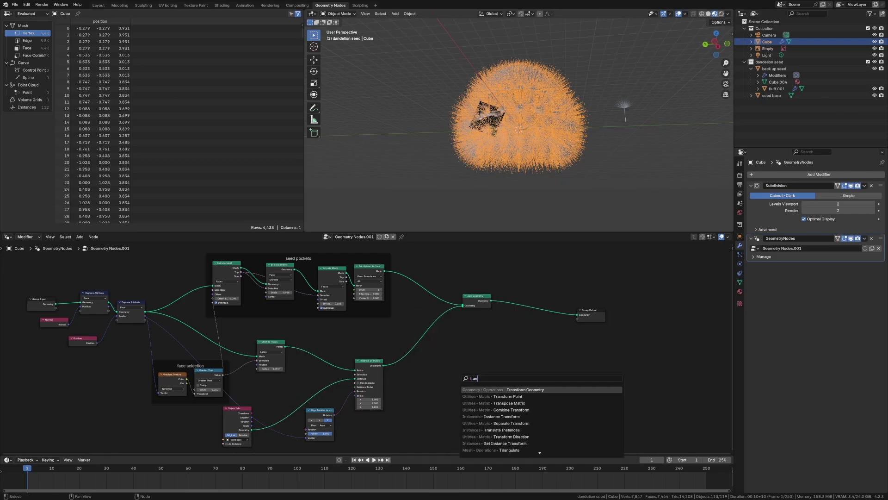
type("slate")
key("Return")
left_click(458, 377)
left_click(598, 397)
key("x")
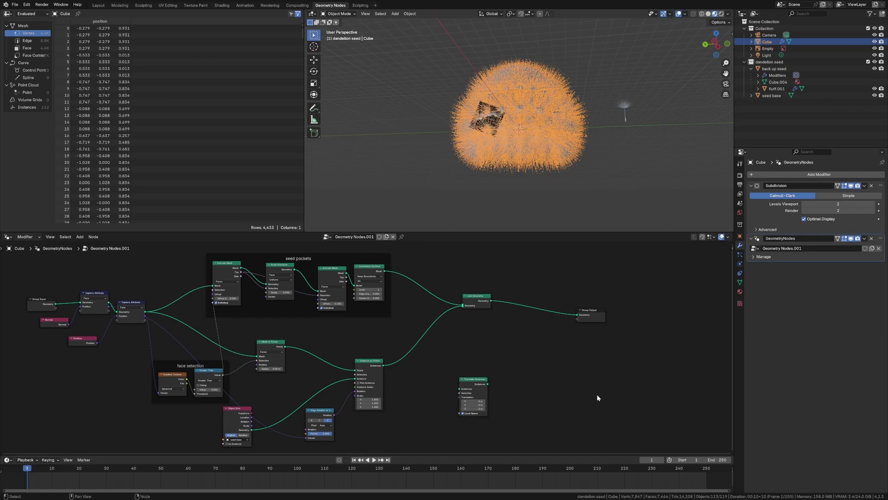
- Move Join Geometry and Group Output further along, and add a Repeat Zone below them
left_click_drag(602, 312, 658, 301)
left_click_drag(482, 303, 523, 299)
left_click(557, 349)
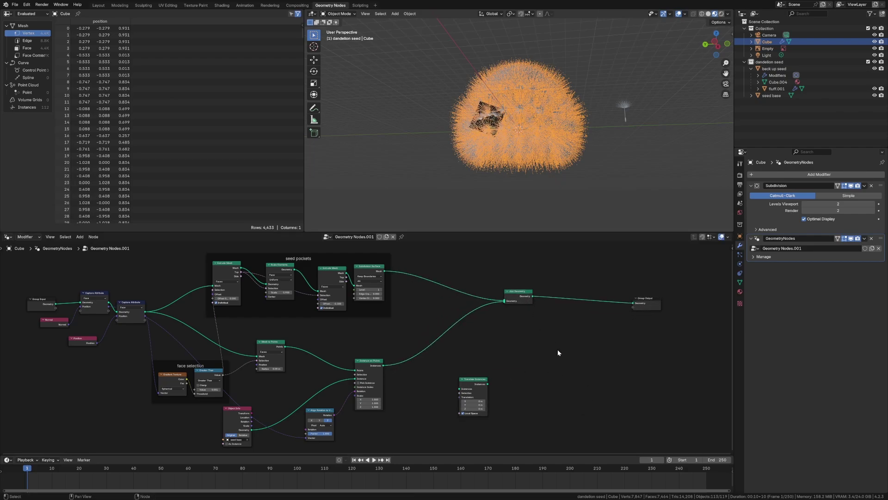
key("shift+a")
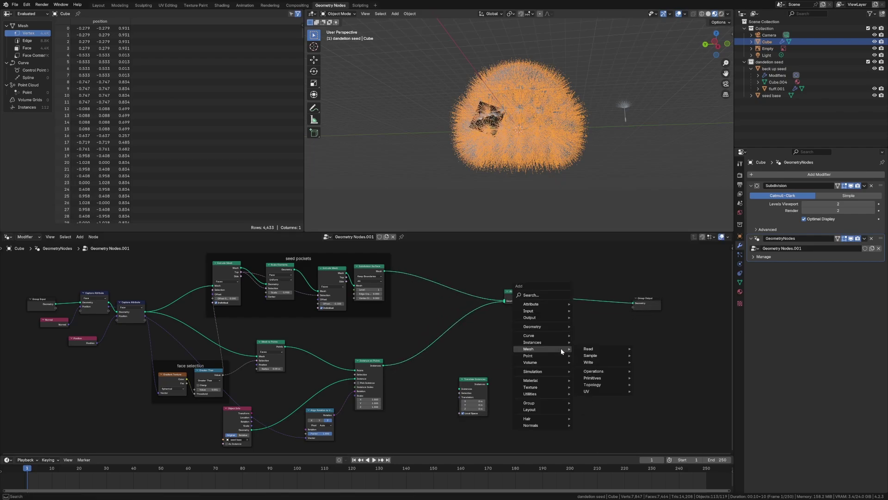
type("vol")
key("BackSpace")
key("BackSpace")
key("BackSpace")
type("repeat")
key("Return")
left_click(558, 347)
- Insert Translate Instances into the repeat zone and wire the zone between Instance on Points and Join Geometry
left_click_drag(485, 380, 454, 389)
left_click_drag(540, 356, 526, 366)
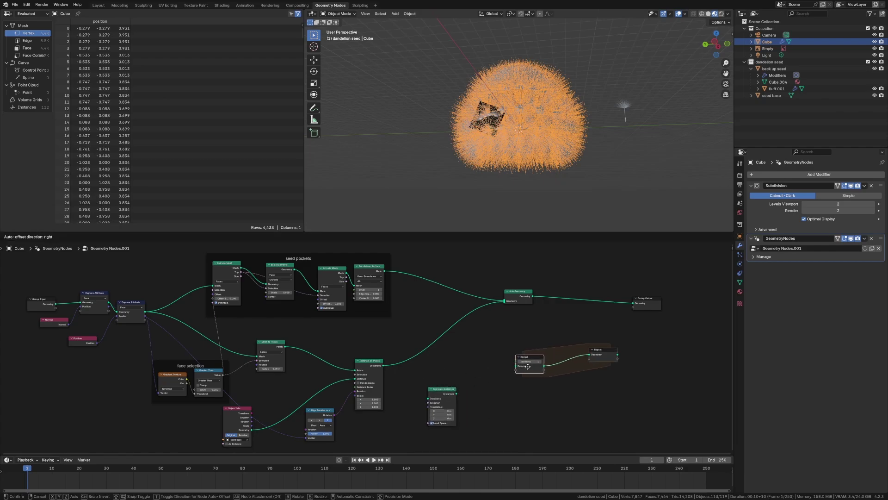
left_click_drag(457, 393, 559, 364)
left_click_drag(381, 365, 514, 367)
left_click_drag(618, 354, 504, 301)
left_click_drag(508, 336, 610, 403)
left_click_drag(602, 359, 505, 365)
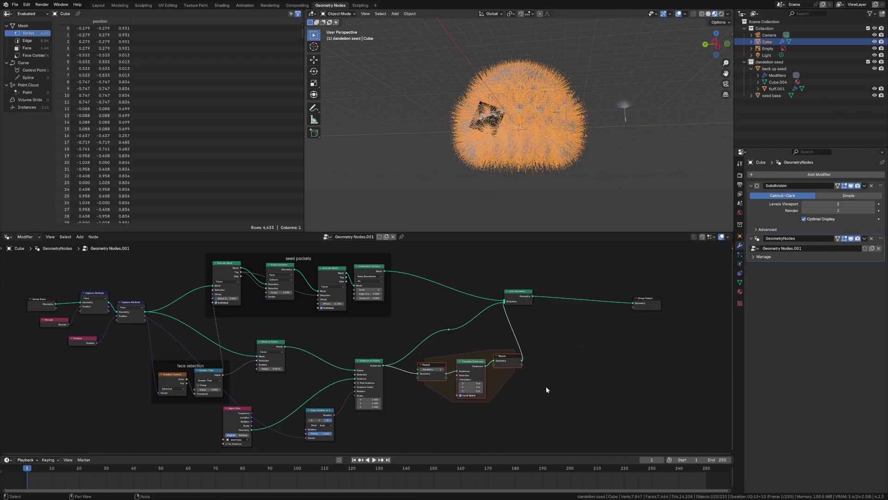
- Widen the repeat zone by spacing out its output node and the Translate Instances node
left_click(557, 389)
middle_click_drag(515, 388, 367, 350)
scroll(520, 348, "up", 3)
left_click_drag(397, 285, 565, 301)
left_click_drag(361, 301, 401, 317)
- Add a Noise Texture node and a Vector Math node below the repeat zone
key("shift+a")
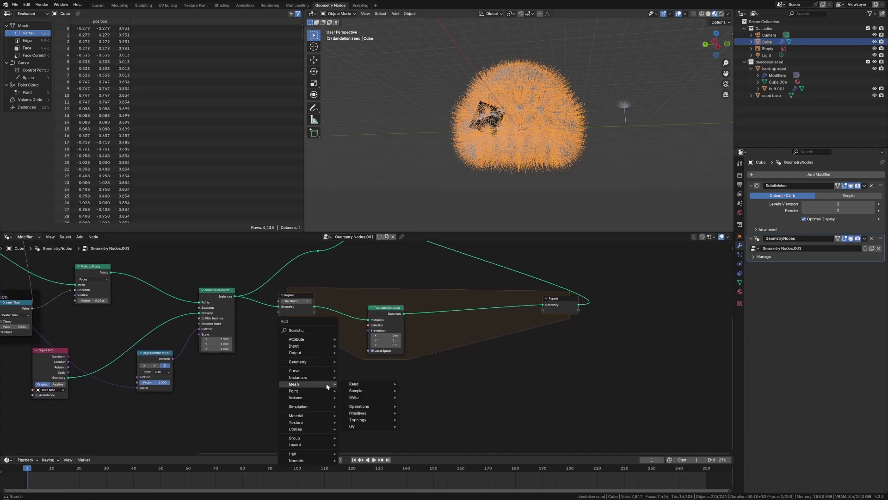
type("noi")
type("se")
key("Return")
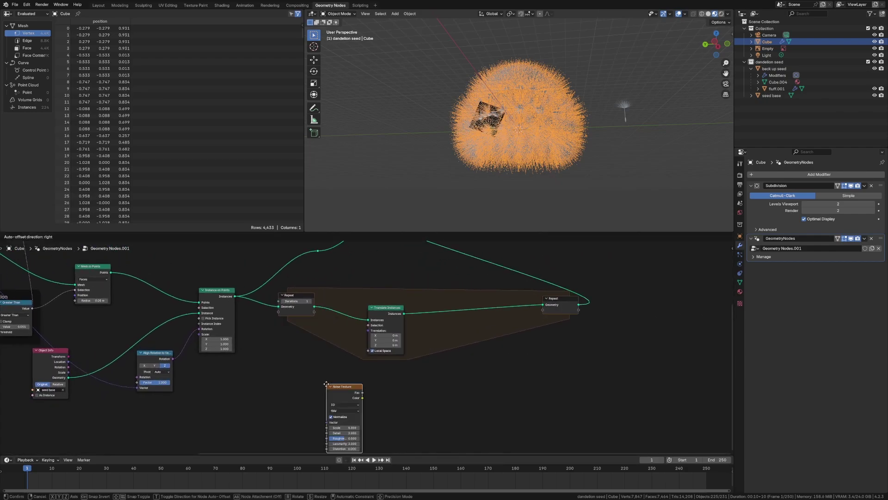
left_click(270, 380)
left_click(354, 383)
key("shift+a")
type("vector ma")
key("Return")
left_click(356, 384)
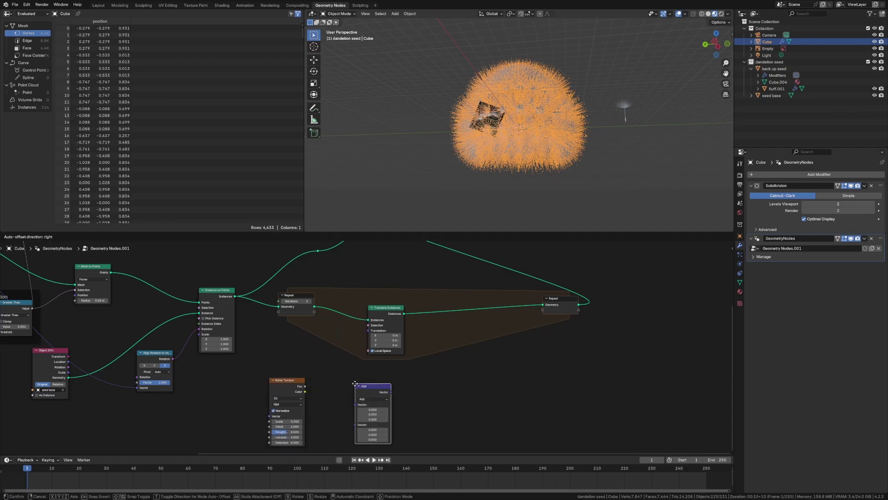
- Drive the Translate Instances translation with the noise color, offset by -0.5 on all three axes through the Vector Math Add node
left_click_drag(305, 391, 262, 388)
left_click_drag(391, 392, 370, 331)
left_click_drag(272, 397, 261, 389)
left_click_drag(375, 402, 335, 413)
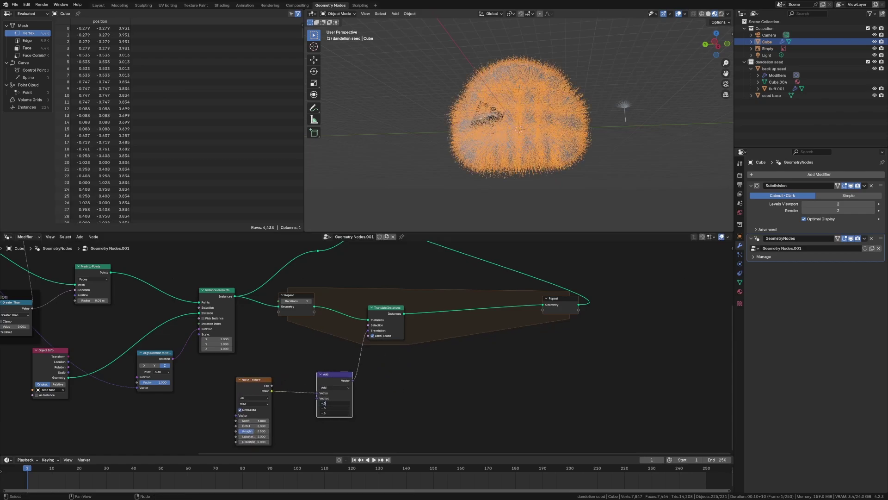
key("Return")
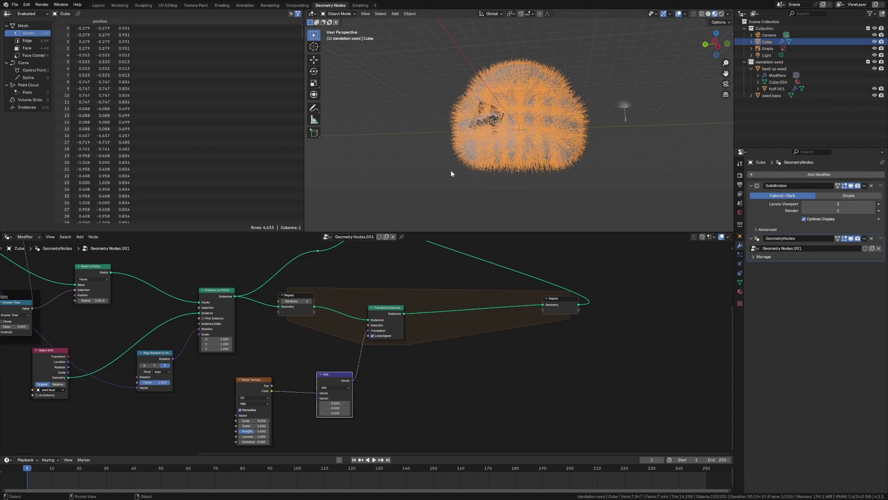
- Increase the repeat zone's iterations to spread the seed instances further apart
middle_click_drag(451, 170, 476, 184)
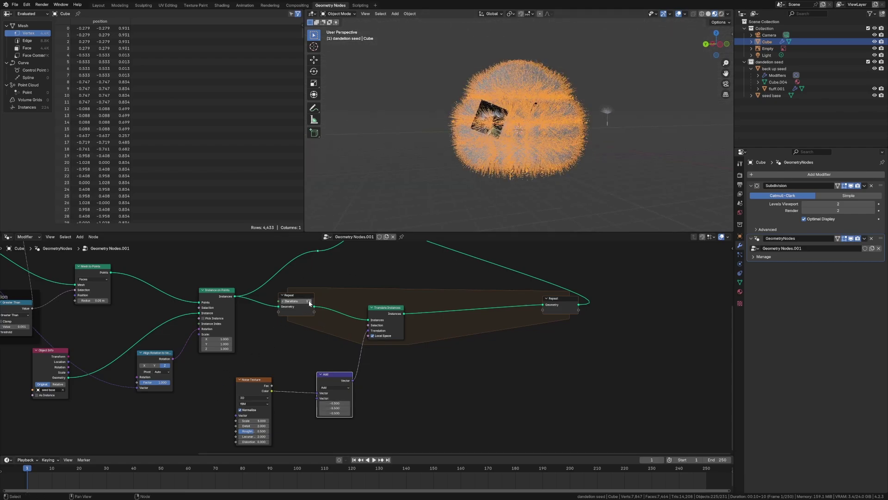
left_click_drag(296, 301, 435, 300)
left_click(626, 145)
middle_click_drag(626, 146, 583, 152)
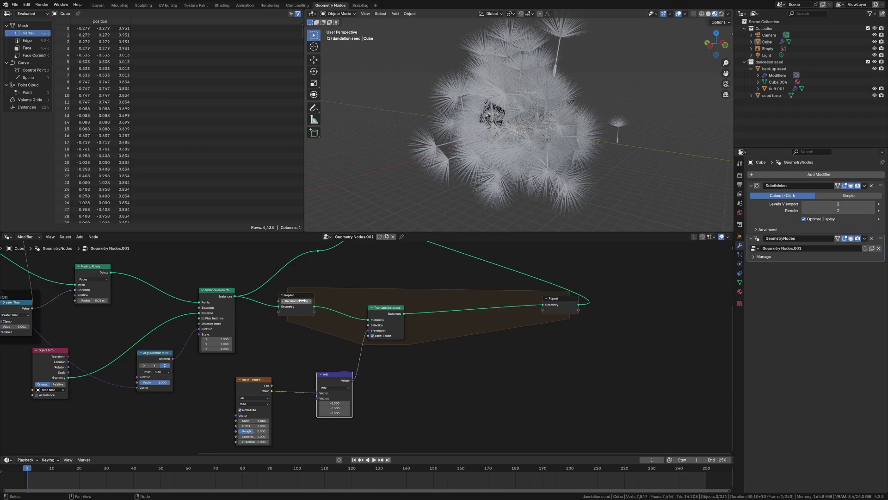
- Lower the repeat iterations and insert a duplicated Vector Math node, set to Scale, between the Add and Translate Instances nodes
type("1")
key("Return")
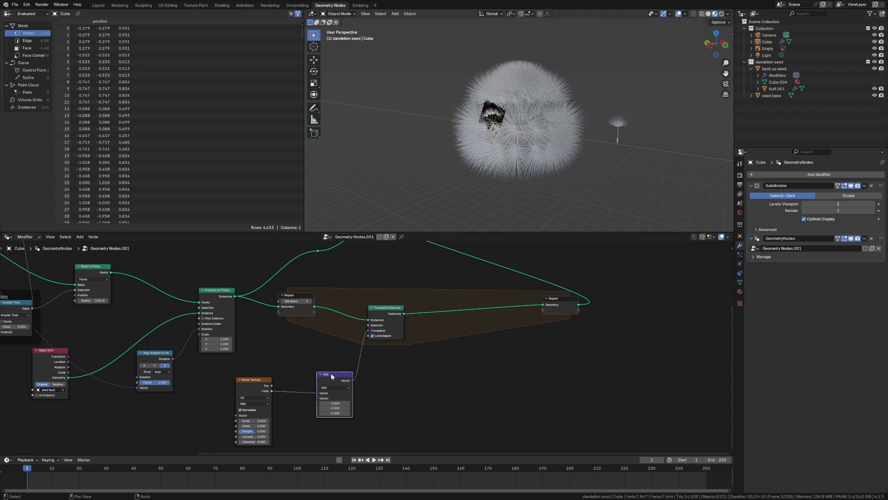
key("shift+d")
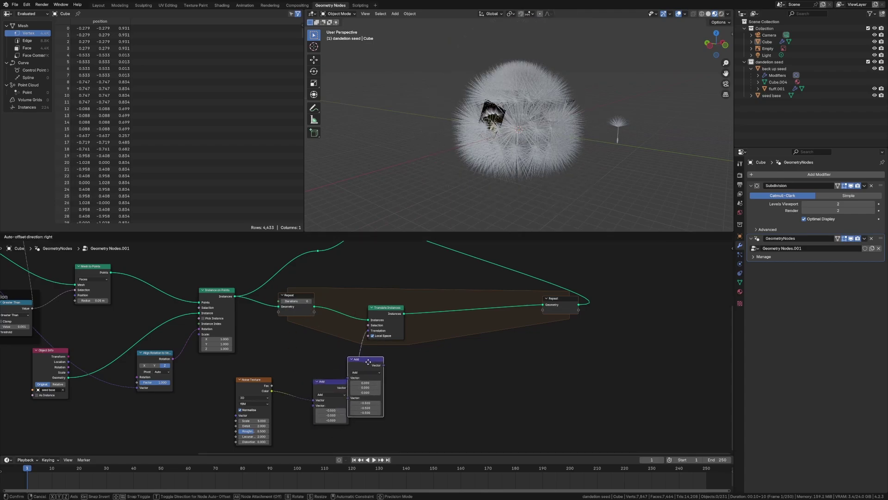
left_click(380, 359)
left_click(382, 369)
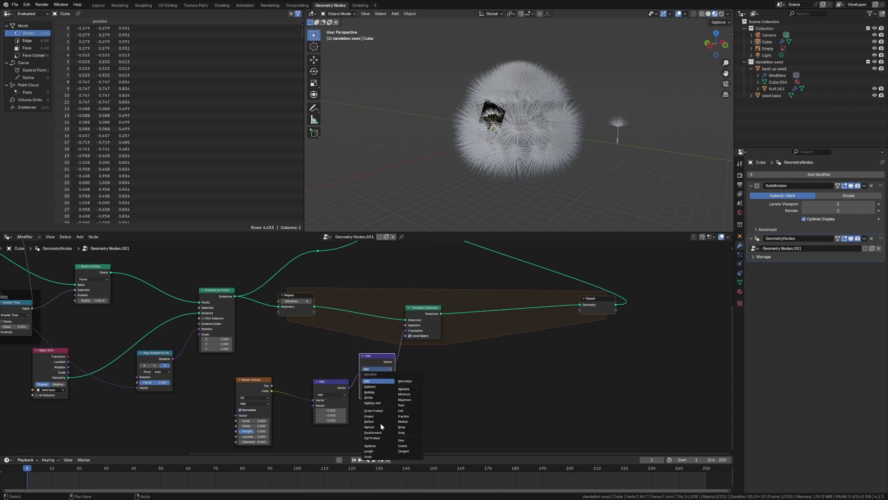
left_click(368, 456)
left_click(372, 379)
type("5")
key("Return")
- Preview the scaled seed scatter by raising the repeat zone's iterations, and reset them to the undisturbed flower head
left_click_drag(296, 300, 370, 301)
scroll(420, 154, "down", 4)
middle_click_drag(420, 157, 456, 148)
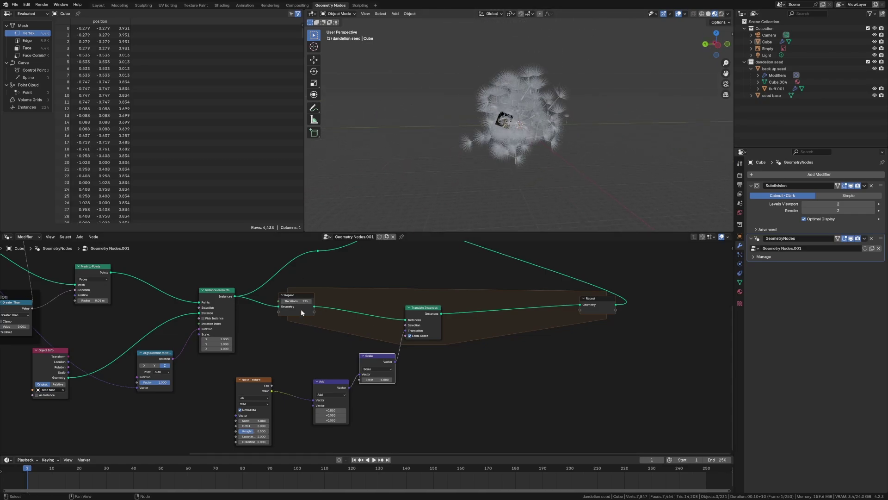
left_click_drag(300, 302, 426, 301)
scroll(563, 139, "up", 5)
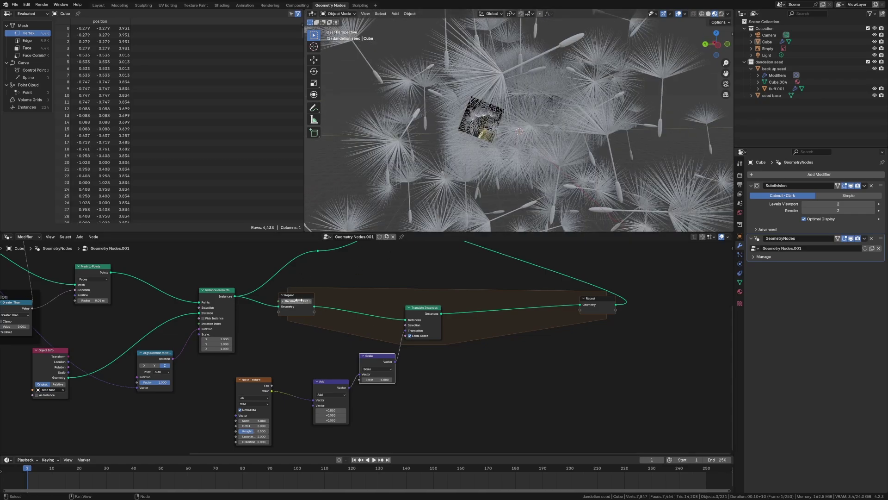
left_click_drag(298, 301, 294, 301)
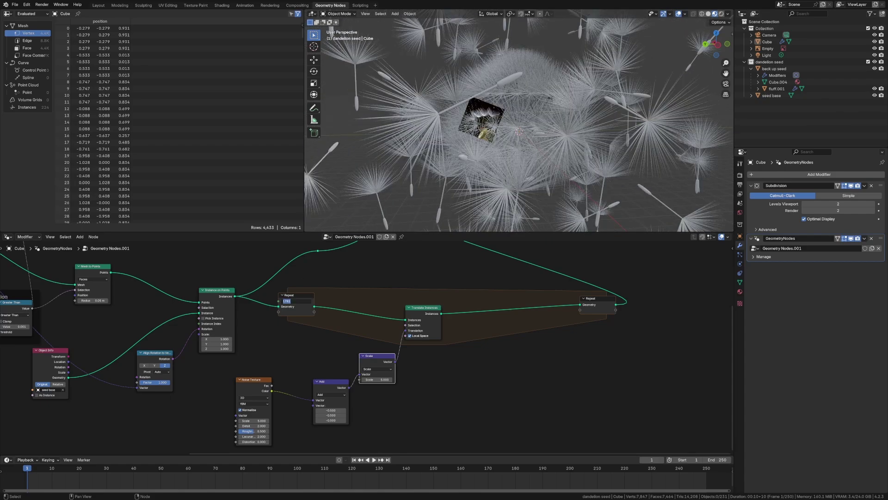
key("Return")
- Space out the Noise Texture, Add, Scale and Translate Instances nodes and edit the Noise Texture's scale
left_click_drag(389, 365, 417, 370)
left_click_drag(335, 387, 344, 386)
left_click_drag(265, 387, 240, 386)
left_click(283, 376)
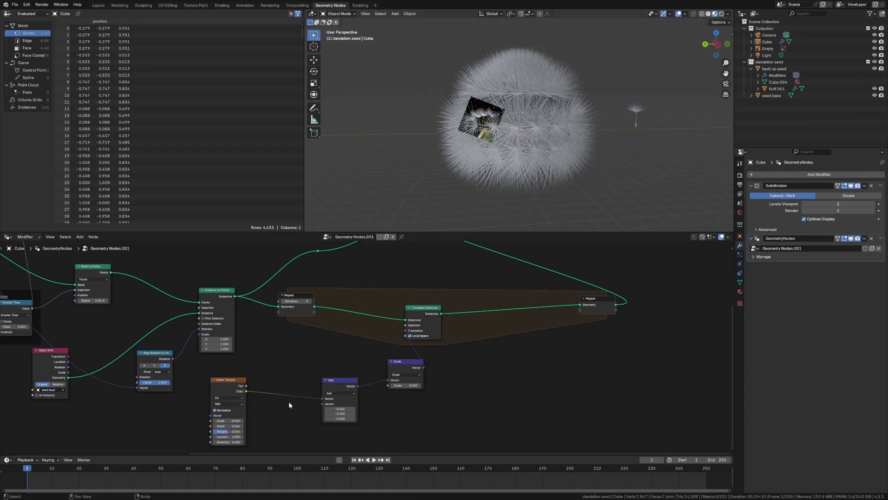
left_click_drag(341, 380, 319, 380)
left_click_drag(414, 362, 381, 368)
left_click(434, 307)
left_click_drag(439, 306, 490, 290)
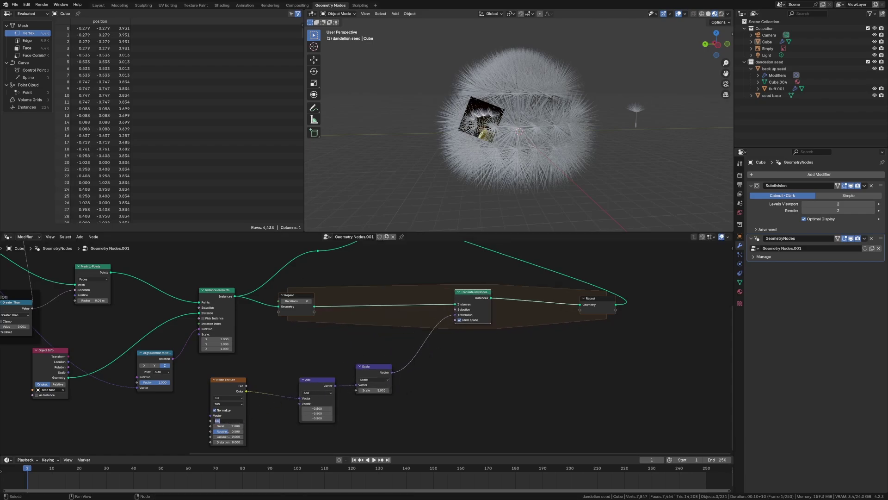
key("Return")
- Turn off Local Space on the Translate Instances node and raise the repeat zone's iterations to scatter the seeds
left_click(459, 320)
left_click_drag(295, 304, 472, 300)
left_click_drag(311, 300, 359, 300)
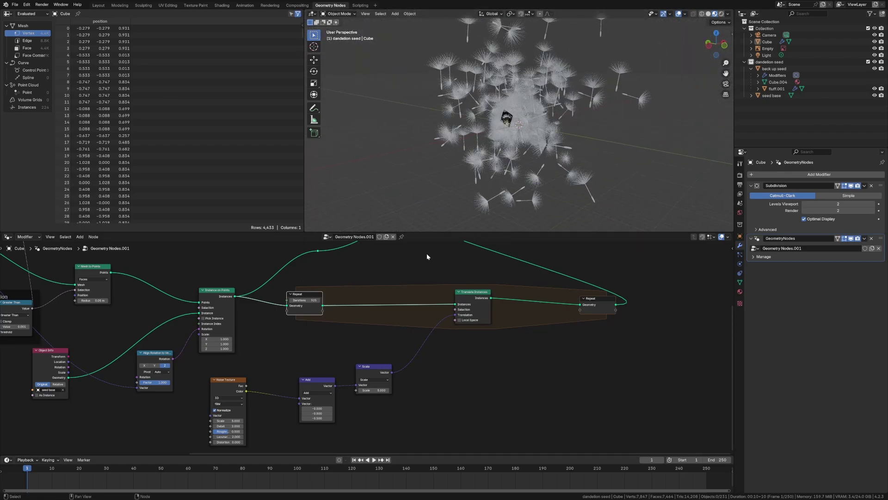
- Cut the direct link from Instance on Points to Join Geometry and reset the repeat zone's iterations
middle_click_drag(469, 246, 398, 331)
left_click_drag(372, 290, 419, 282)
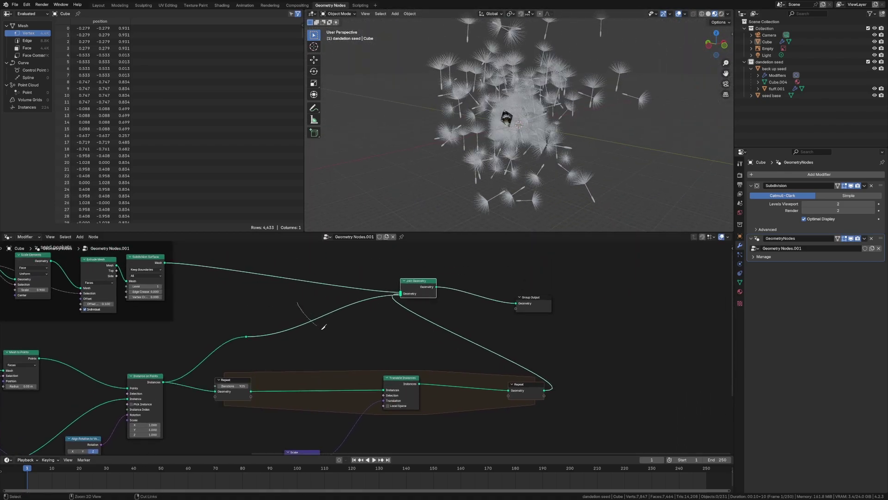
right_click_drag(297, 303, 325, 329, "ctrl")
middle_click_drag(271, 337, 251, 313)
double_click(210, 357)
key("Return")
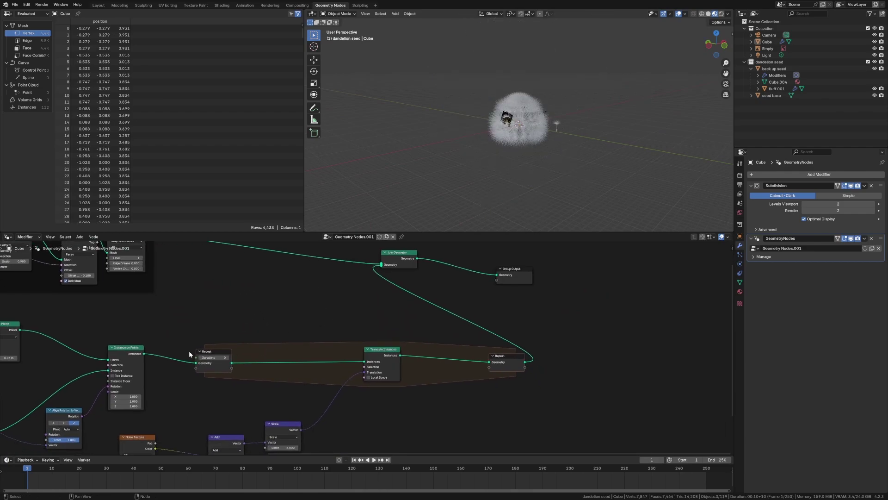
- Raise the repeat zone's iterations again and inspect the scattered seeds up close
left_click_drag(213, 357, 301, 358)
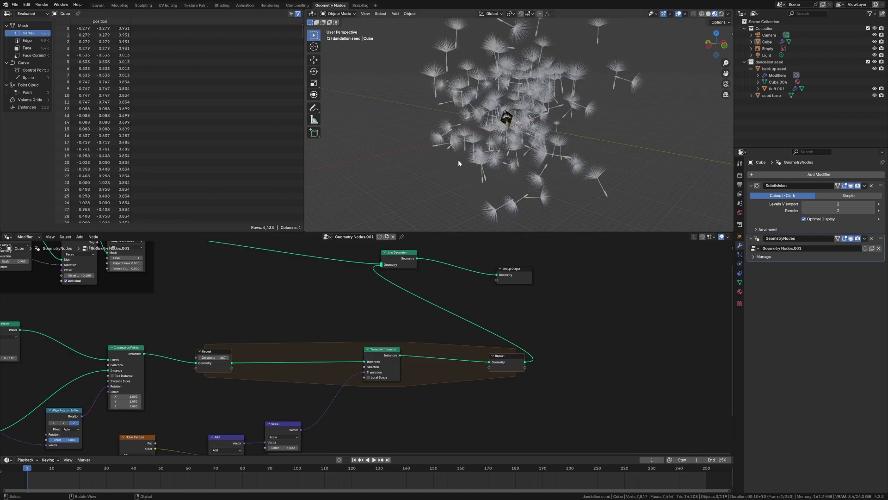
middle_click_drag(678, 155, 554, 132)
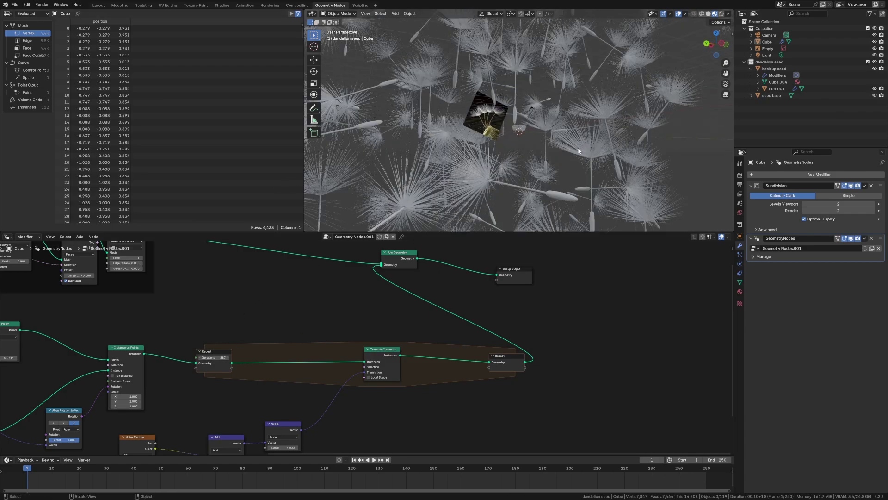
key("BackSpace")
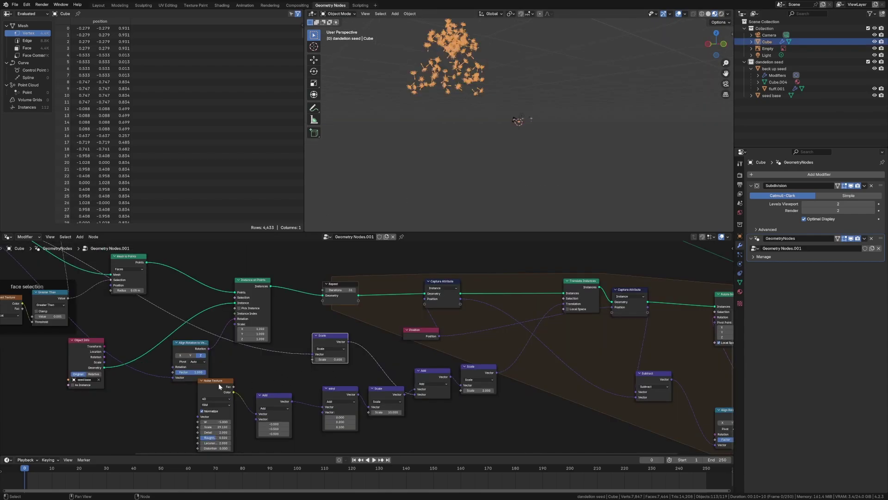
- Arrange the Noise Texture and the two Add nodes after it into a tidy row below the Instance on Points node
left_click_drag(217, 384, 230, 403)
left_click_drag(337, 390, 348, 391)
left_click_drag(267, 398, 282, 401)
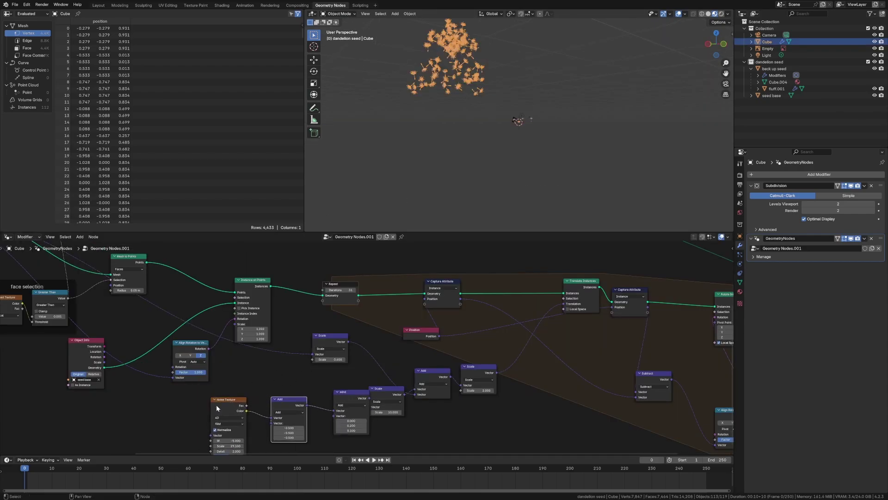
left_click_drag(216, 404, 222, 396)
middle_click_drag(259, 406, 275, 378)
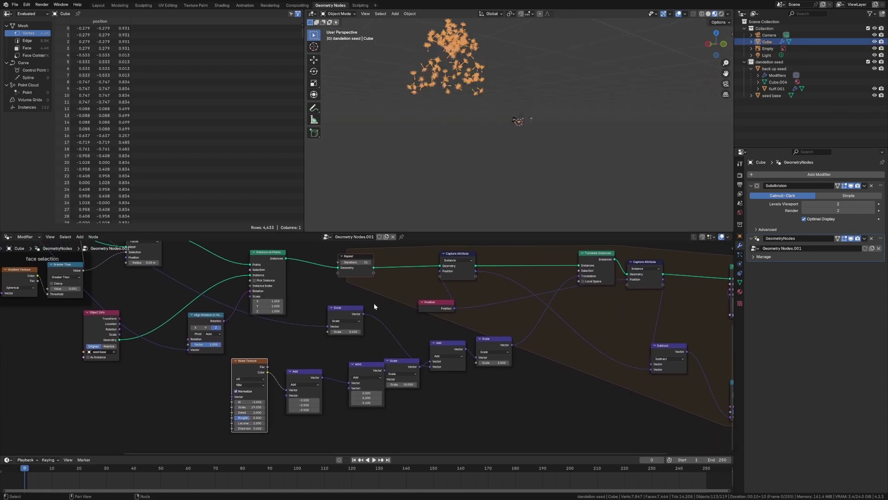
left_click_drag(308, 375, 312, 370)
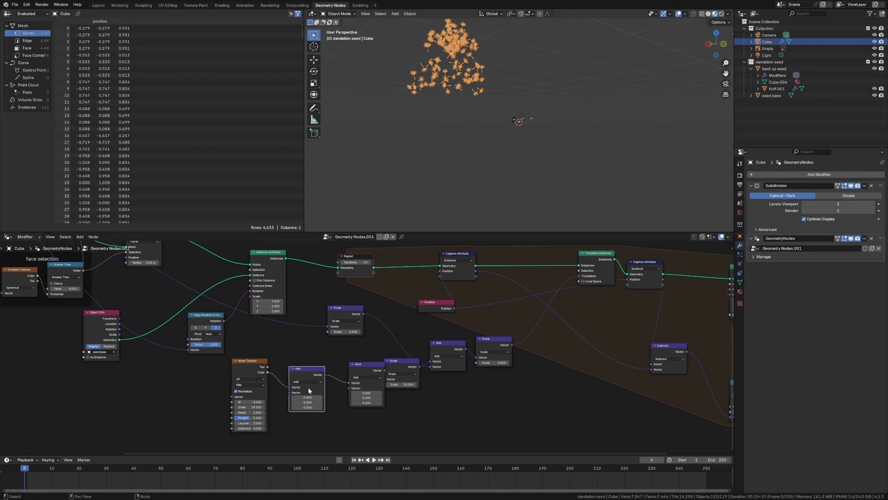
mouse_move(373, 371)
left_mouse_down()
mouse_move(360, 370)
mouse_move(369, 384)
left_mouse_up()
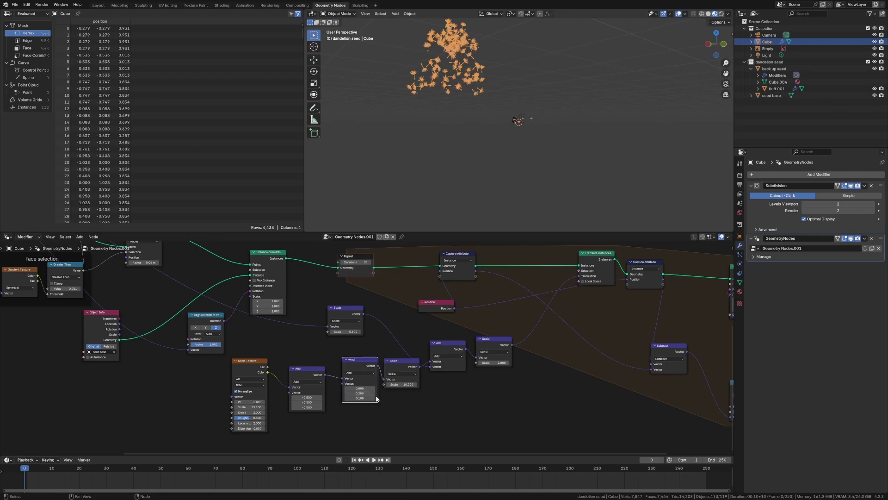
- Lower the repeat iterations and space out the Scale and Add nodes that feed the Translate Instances translation
mouse_move(355, 262)
left_mouse_down()
mouse_move(370, 262)
mouse_move(343, 262)
left_mouse_up()
left_click_drag(405, 368, 406, 364)
left_click_drag(353, 311, 369, 308)
left_click_drag(448, 343, 448, 342)
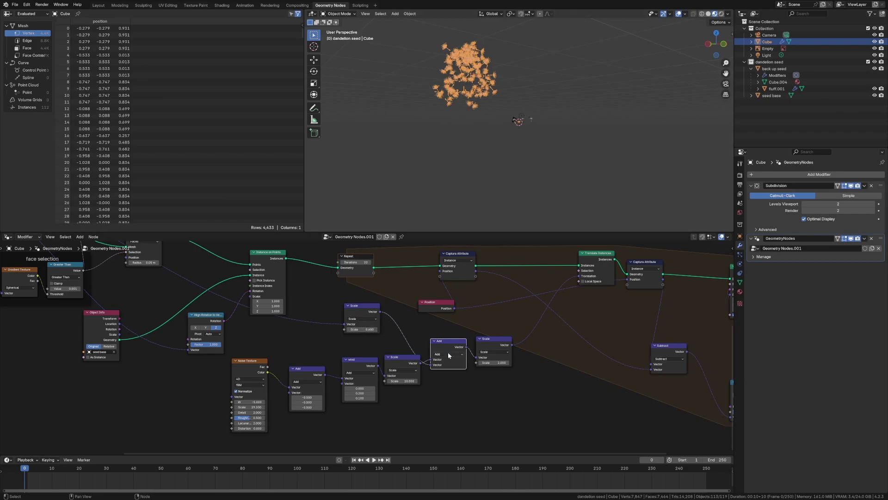
left_click_drag(496, 344, 530, 339)
- Set the repeat zone's iterations to 0 and deselect the dandelion object
left_click(352, 261)
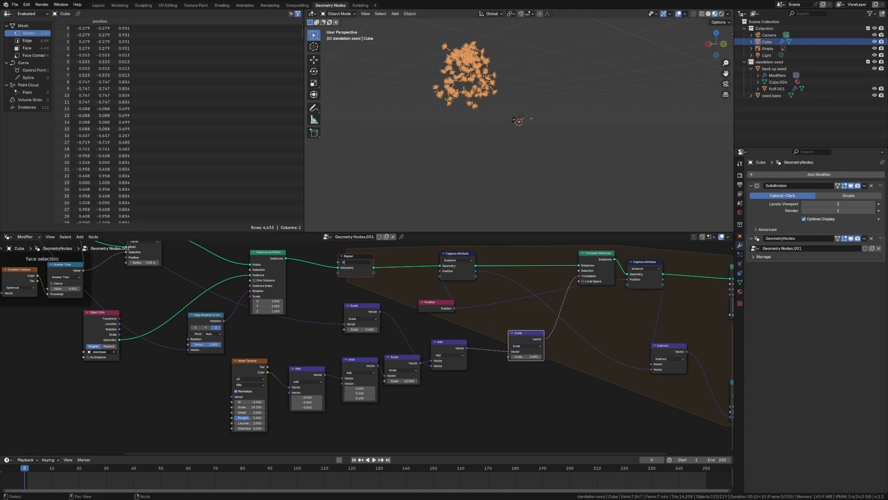
type("0")
key("Return")
scroll(519, 138, "up", 8)
left_click(521, 209)
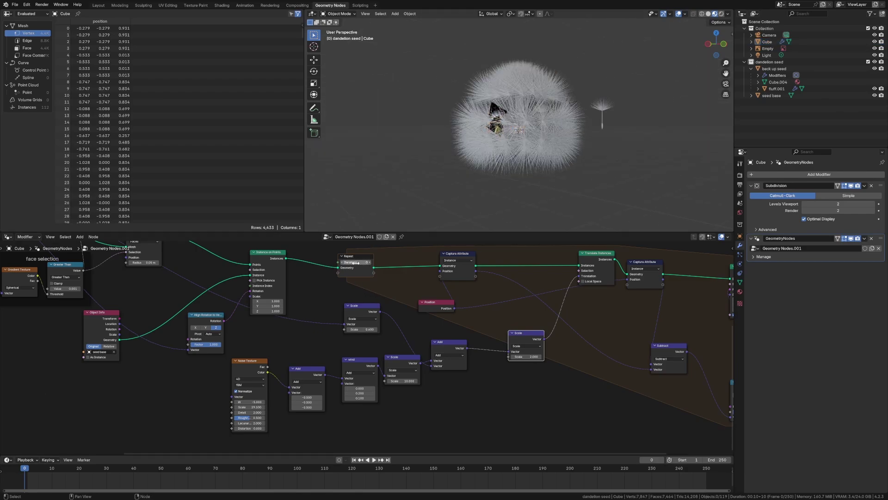
- Test the seeds' flight by raising the repeat iterations, entering 57, and return them to 0
left_click_drag(356, 261, 393, 262)
scroll(407, 203, "down", 5)
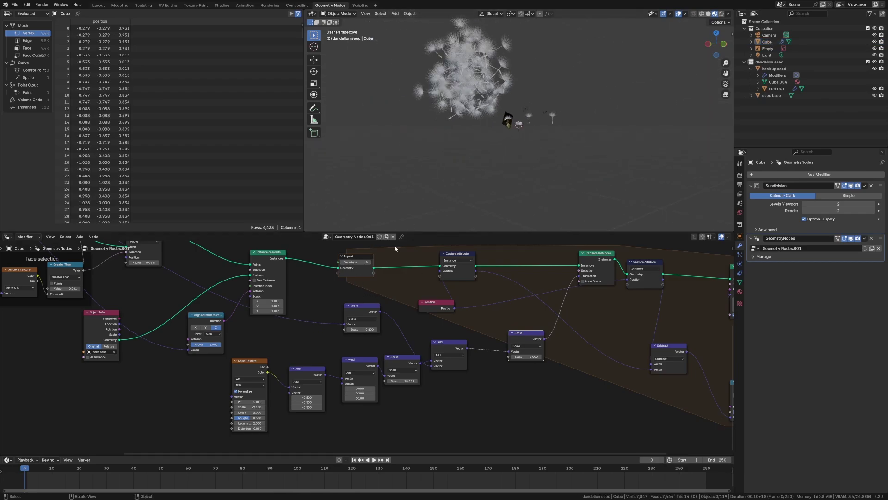
left_click(362, 264)
type("57")
key("Return")
mouse_move(360, 262)
left_mouse_down()
mouse_move(314, 262)
mouse_move(359, 262)
left_mouse_up()
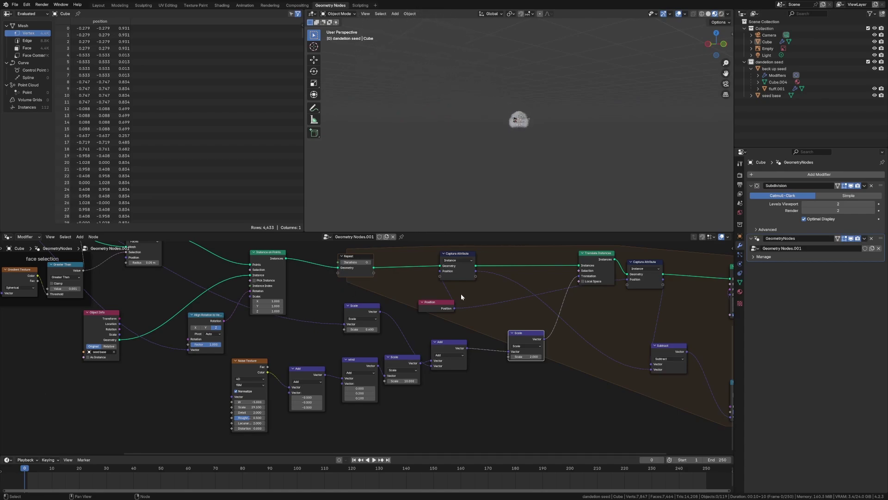
middle_click_drag(569, 140, 503, 126)
middle_click_drag(601, 337, 565, 329)
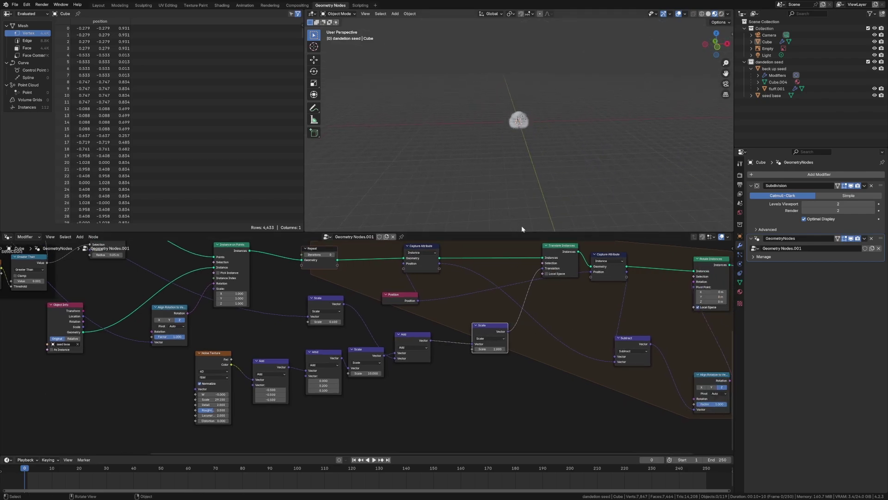